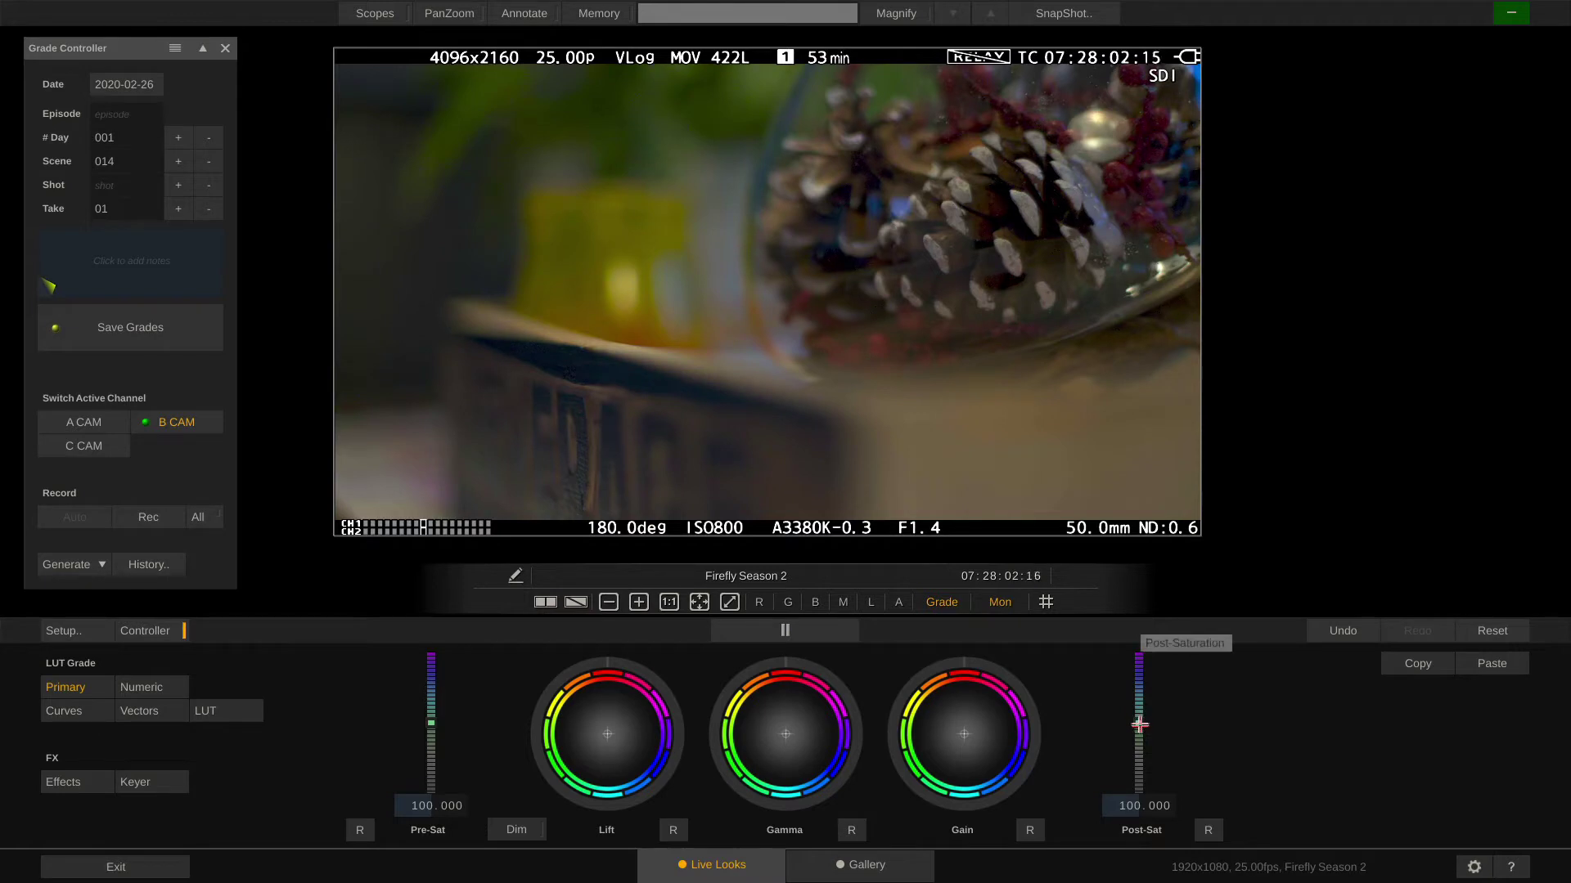
# - Try post-saturation 184, a greyscale image and a warm sepia tint, then reset to full colour
pyautogui.moveTo(1138, 723)
pyautogui.mouseDown()
pyautogui.moveTo(1137, 664)
pyautogui.moveTo(1137, 769)
pyautogui.moveTo(1130, 684)
pyautogui.moveTo(1137, 722)
pyautogui.mouseUp()
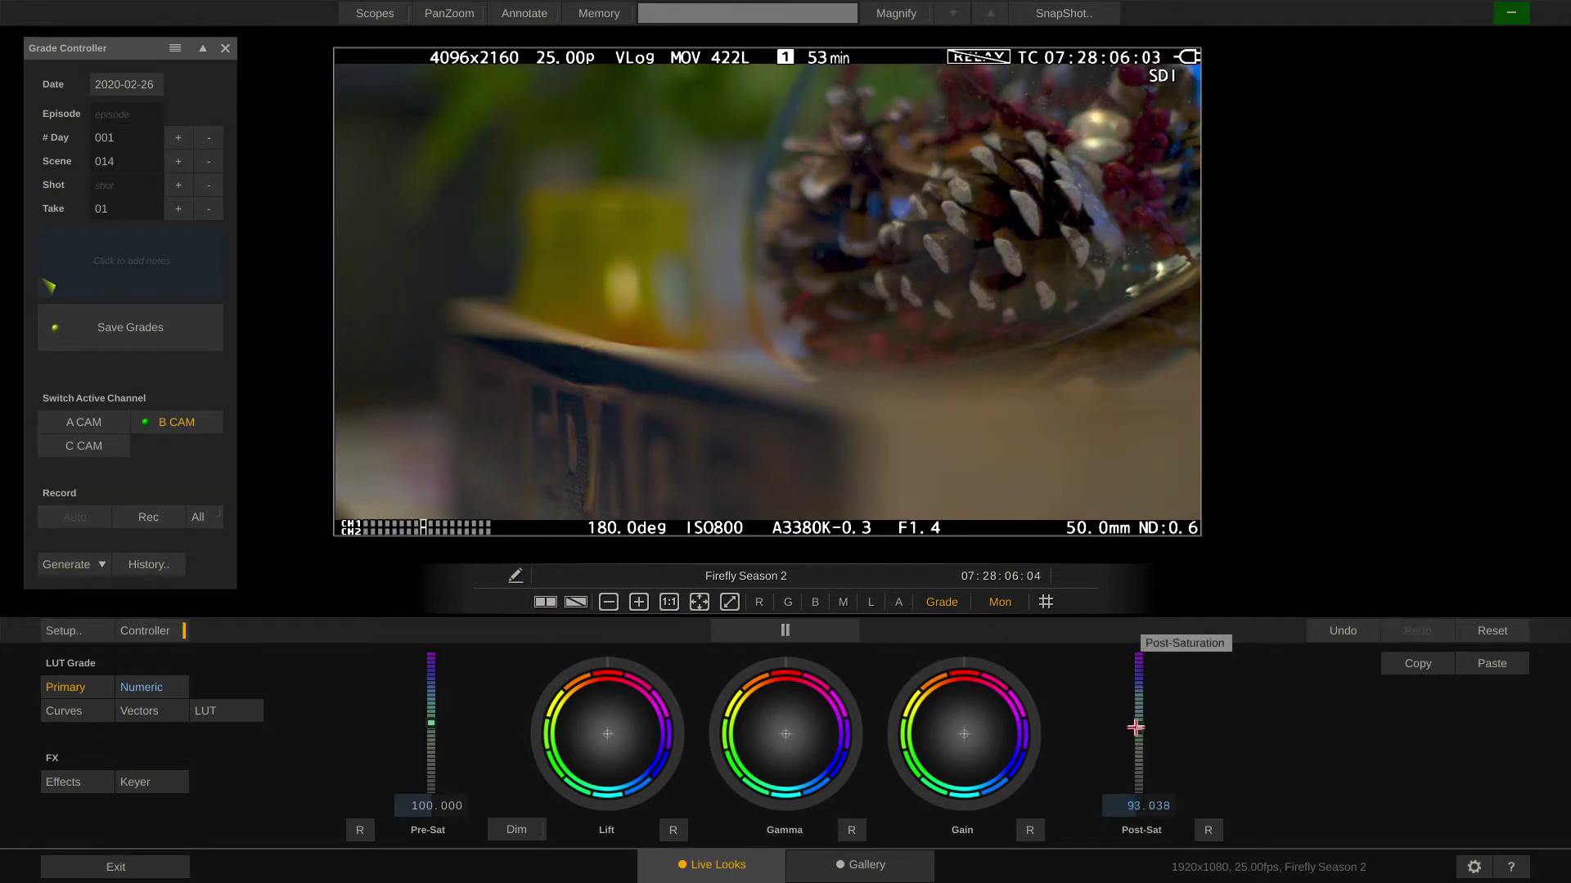
pyautogui.click(1203, 830)
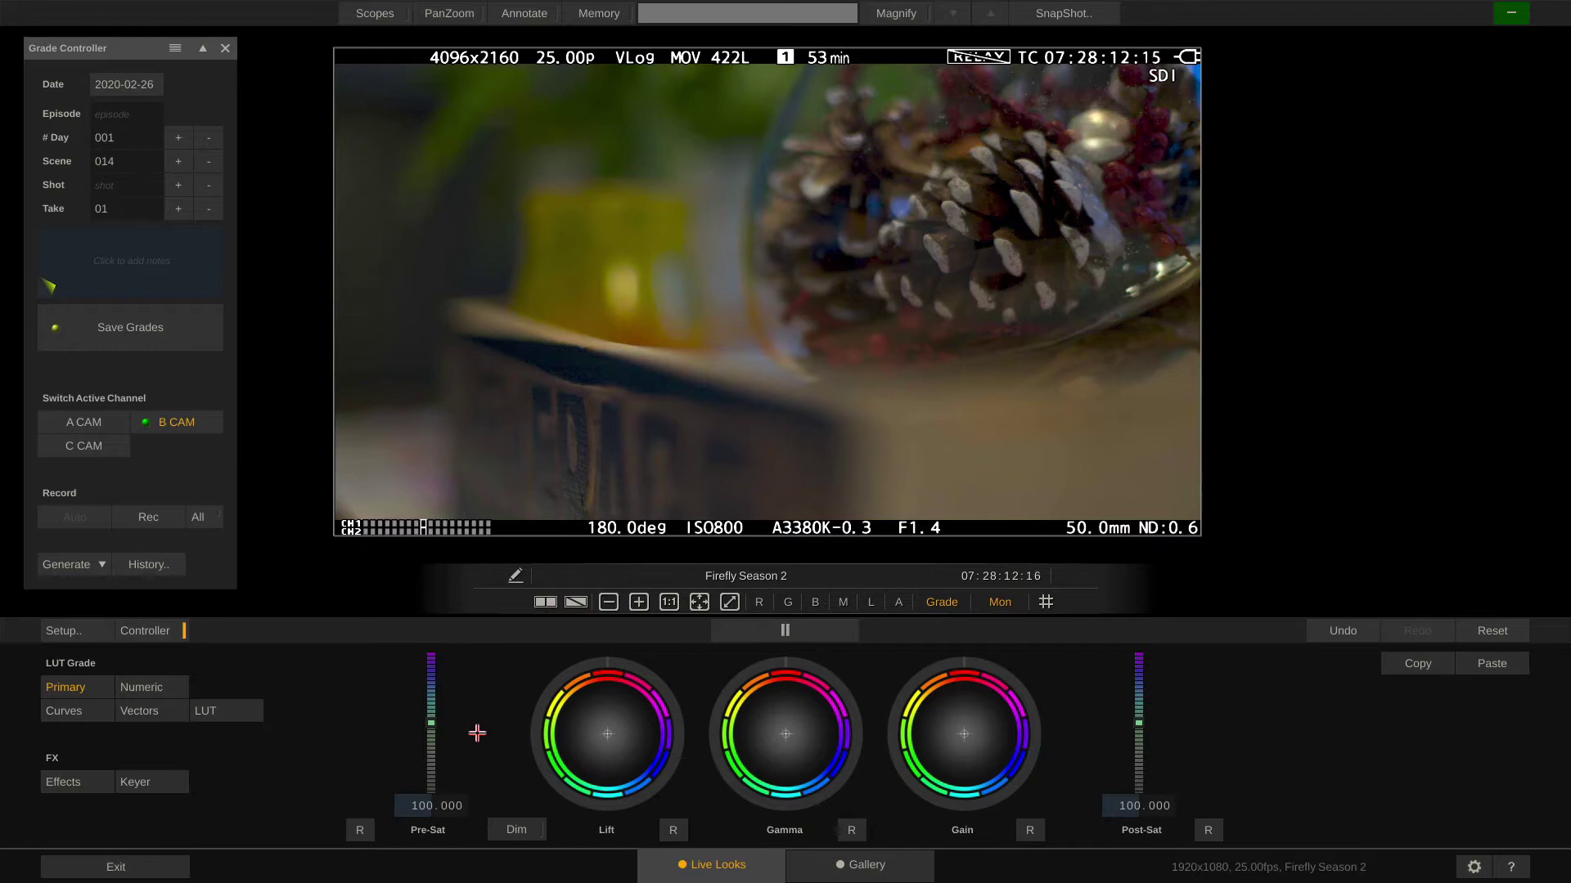
pyautogui.moveTo(432, 723); pyautogui.dragTo(422, 816)
pyautogui.click(785, 732)
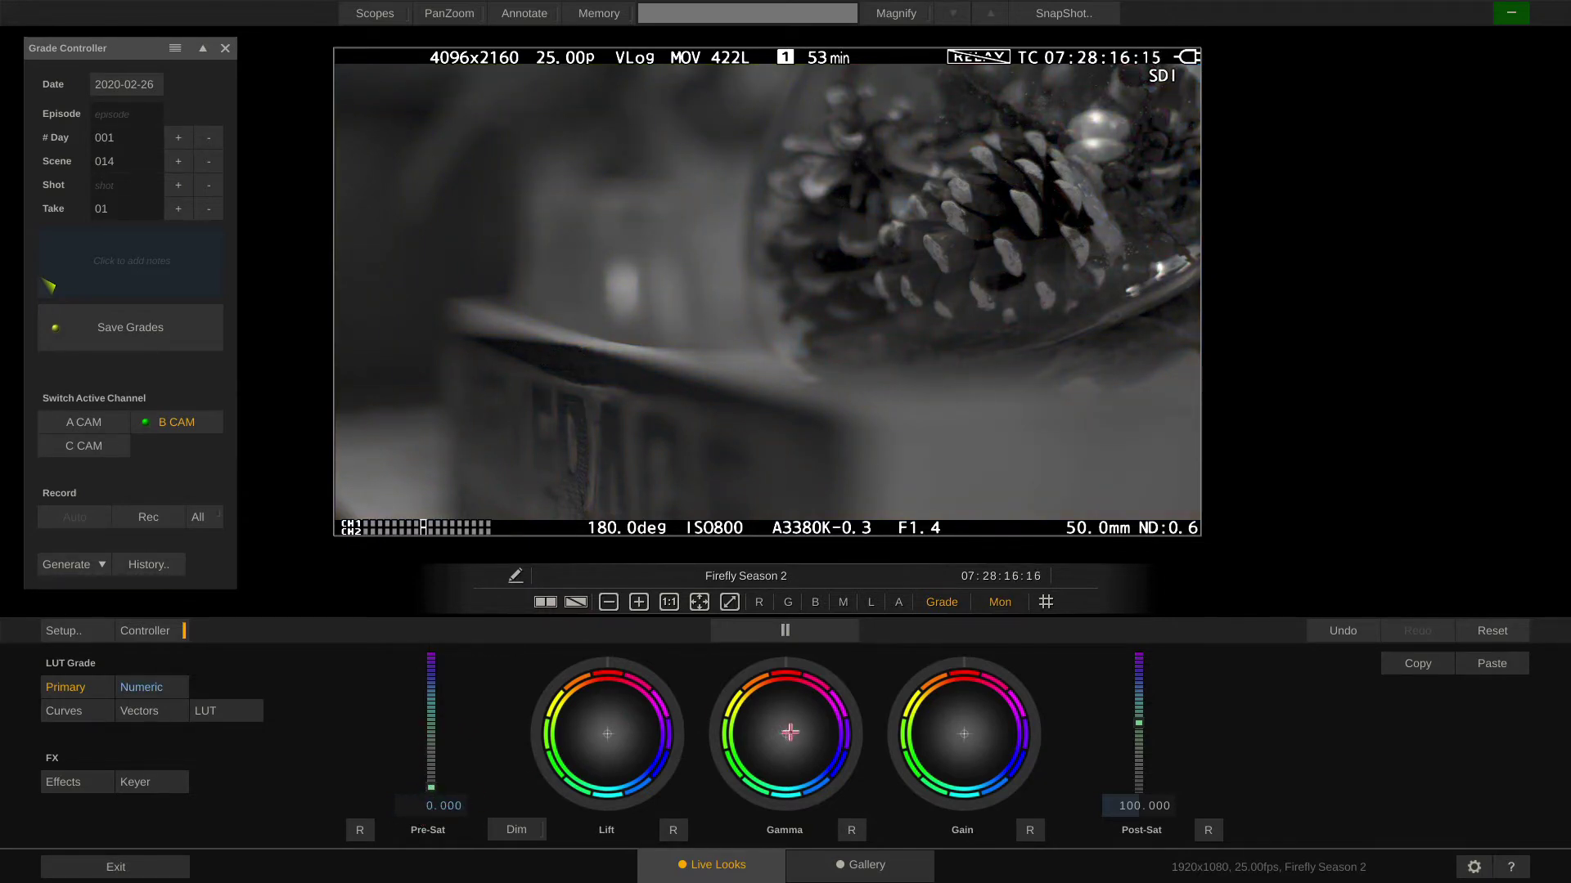
pyautogui.moveTo(576, 493); pyautogui.dragTo(258, 42)
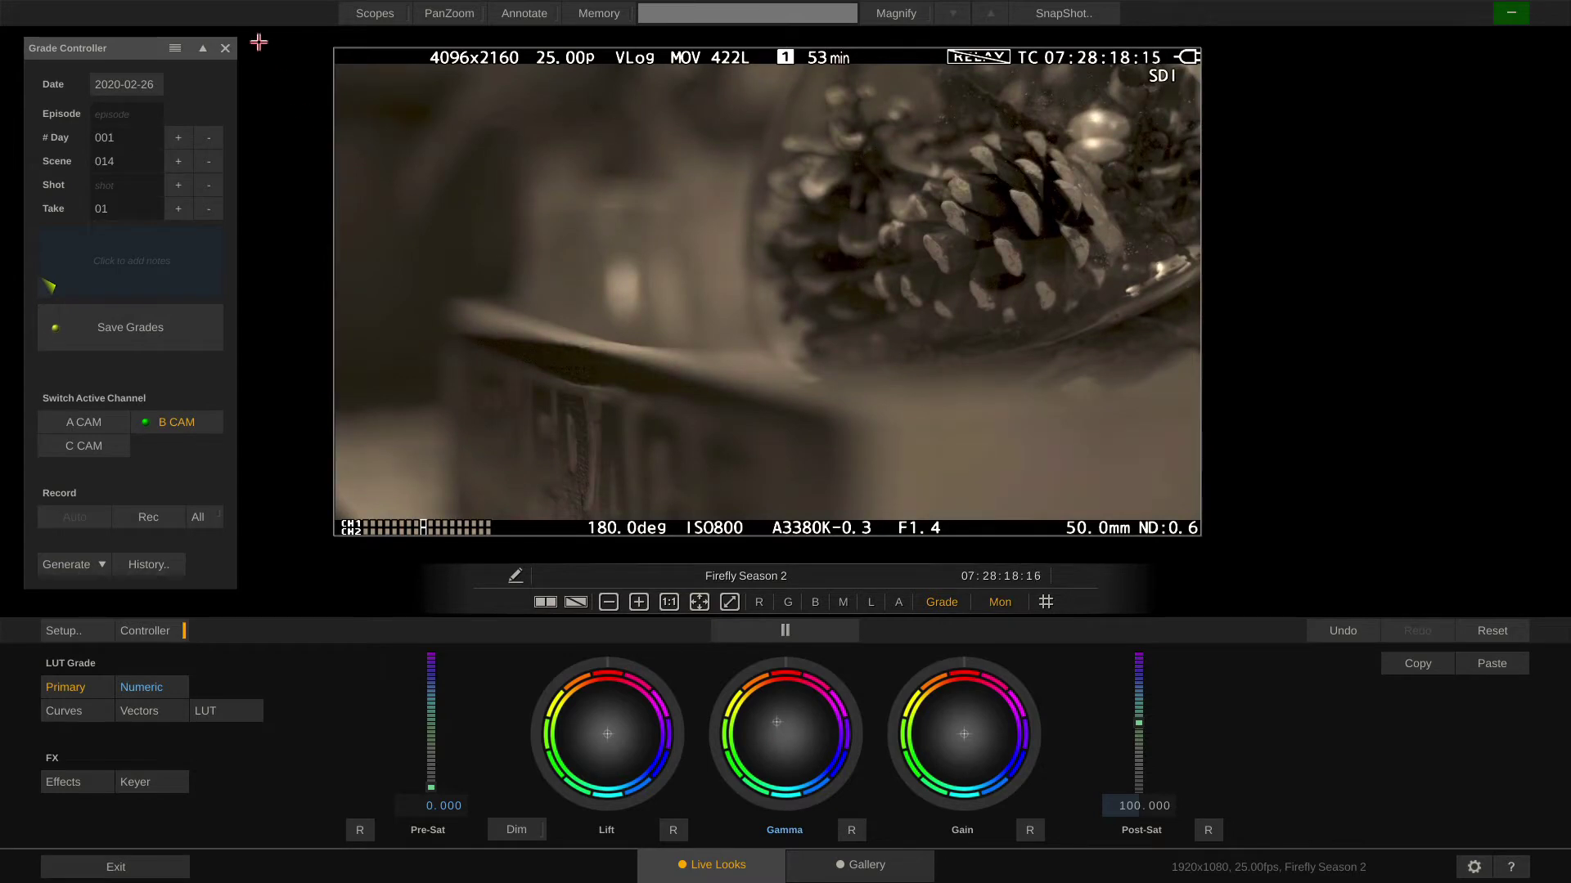
pyautogui.click(1477, 631)
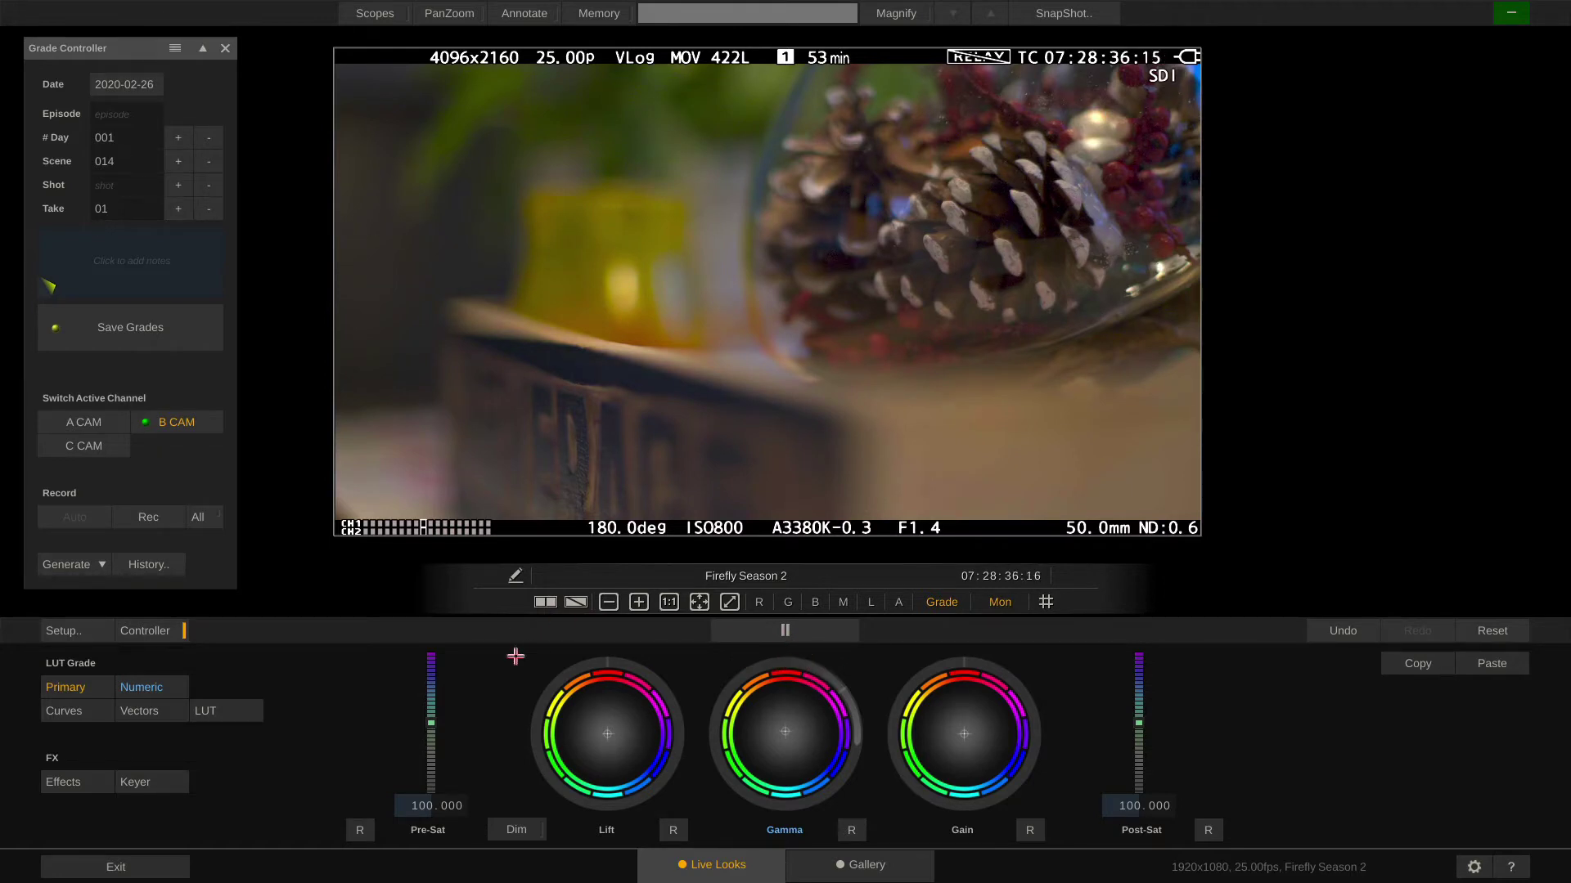
# - Lower then restore the colour wheel saturation, and recentre the gamma balance
pyautogui.click(512, 830)
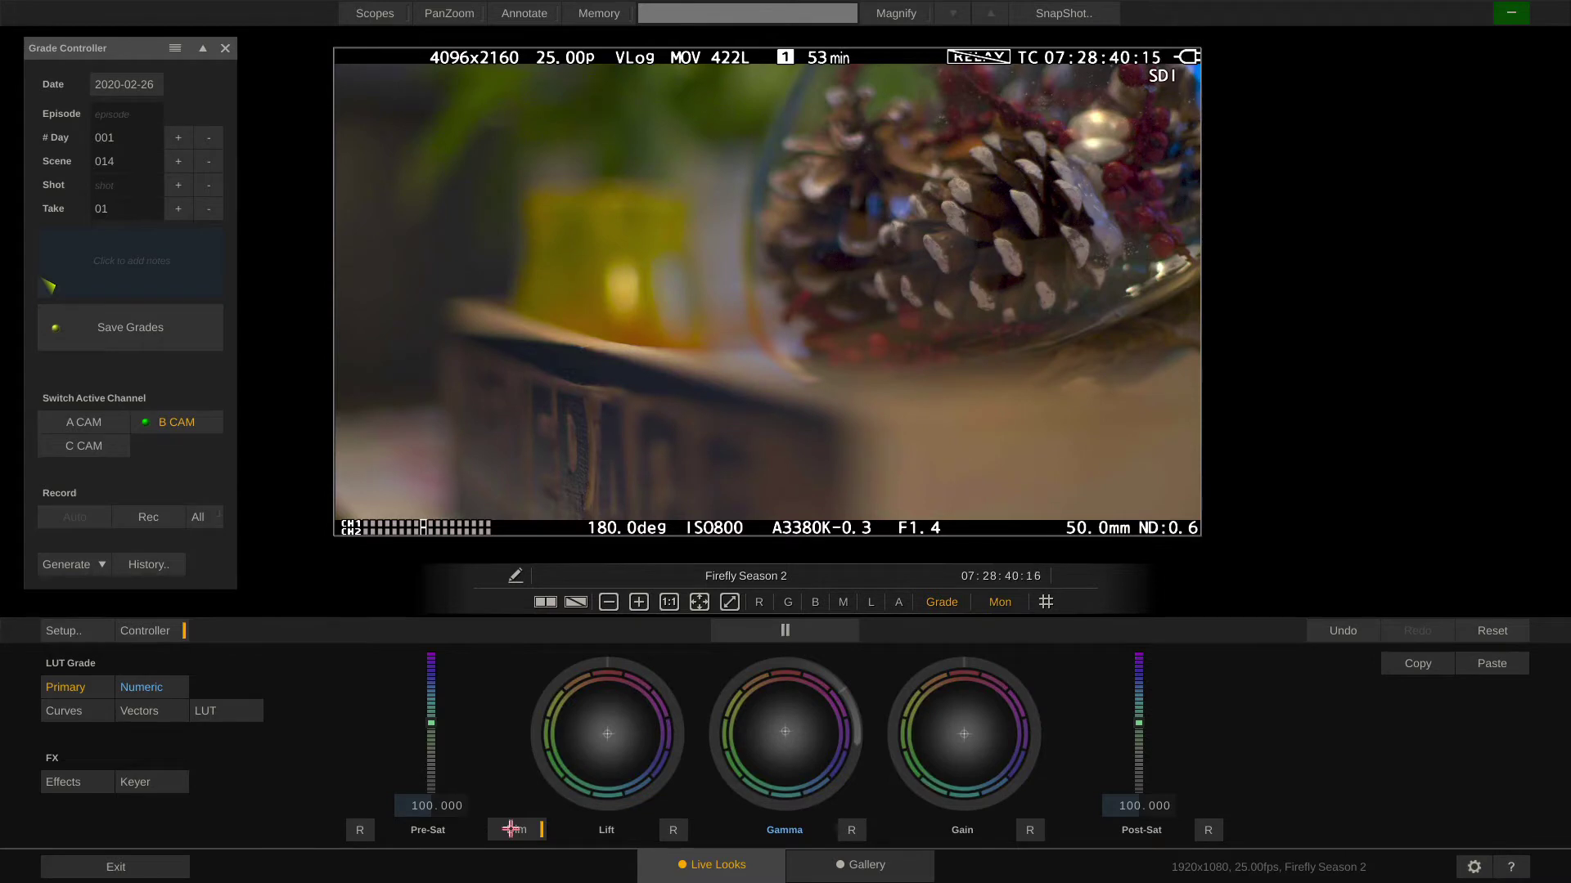
pyautogui.click(512, 829)
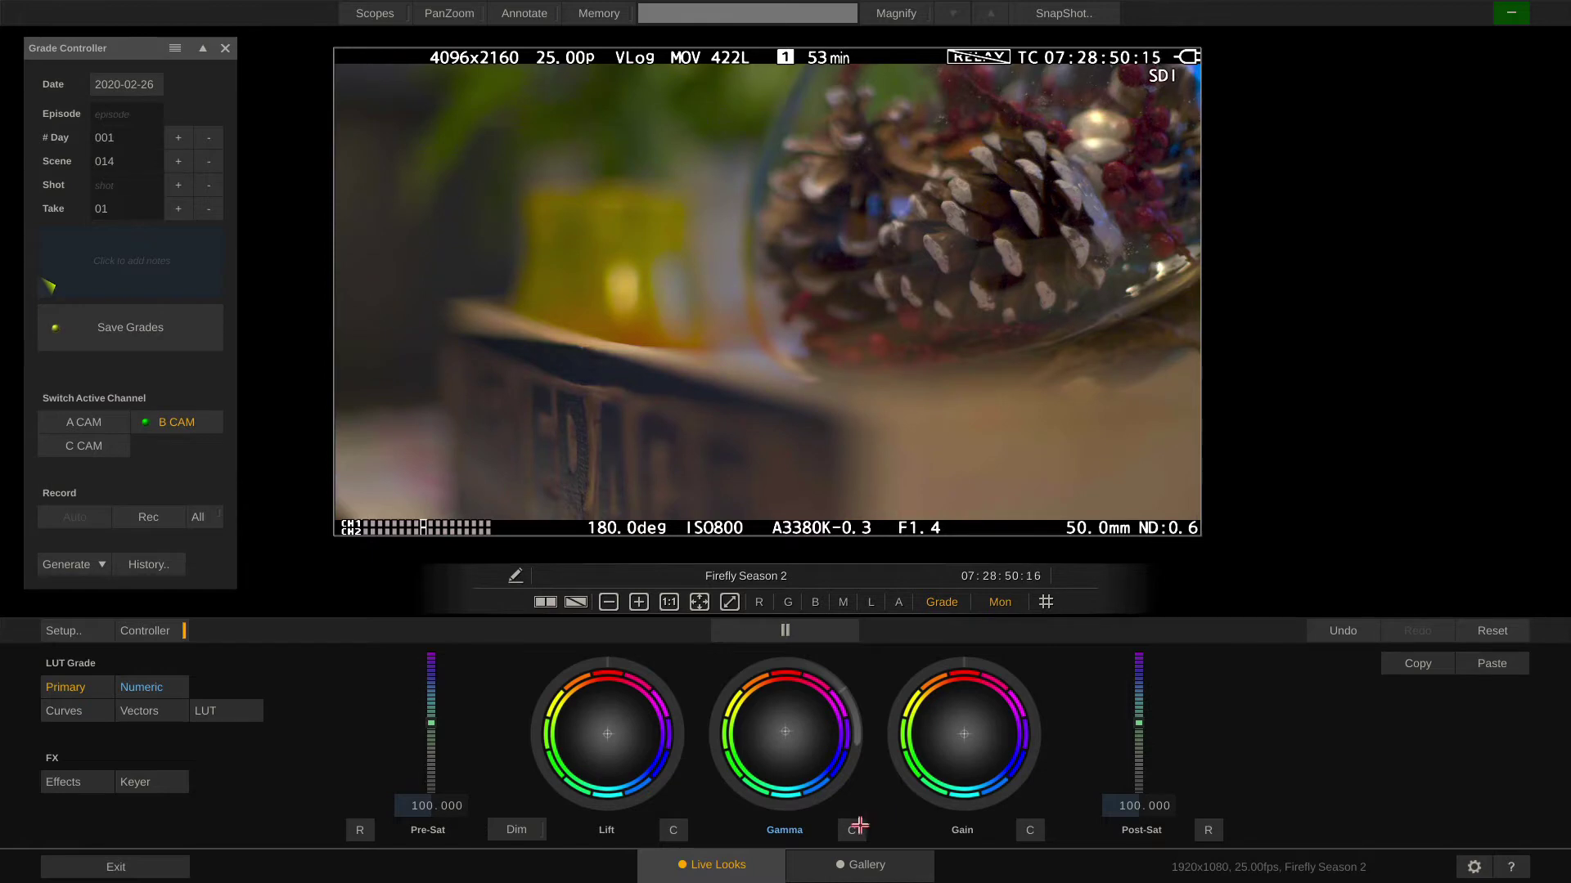
pyautogui.click(853, 831)
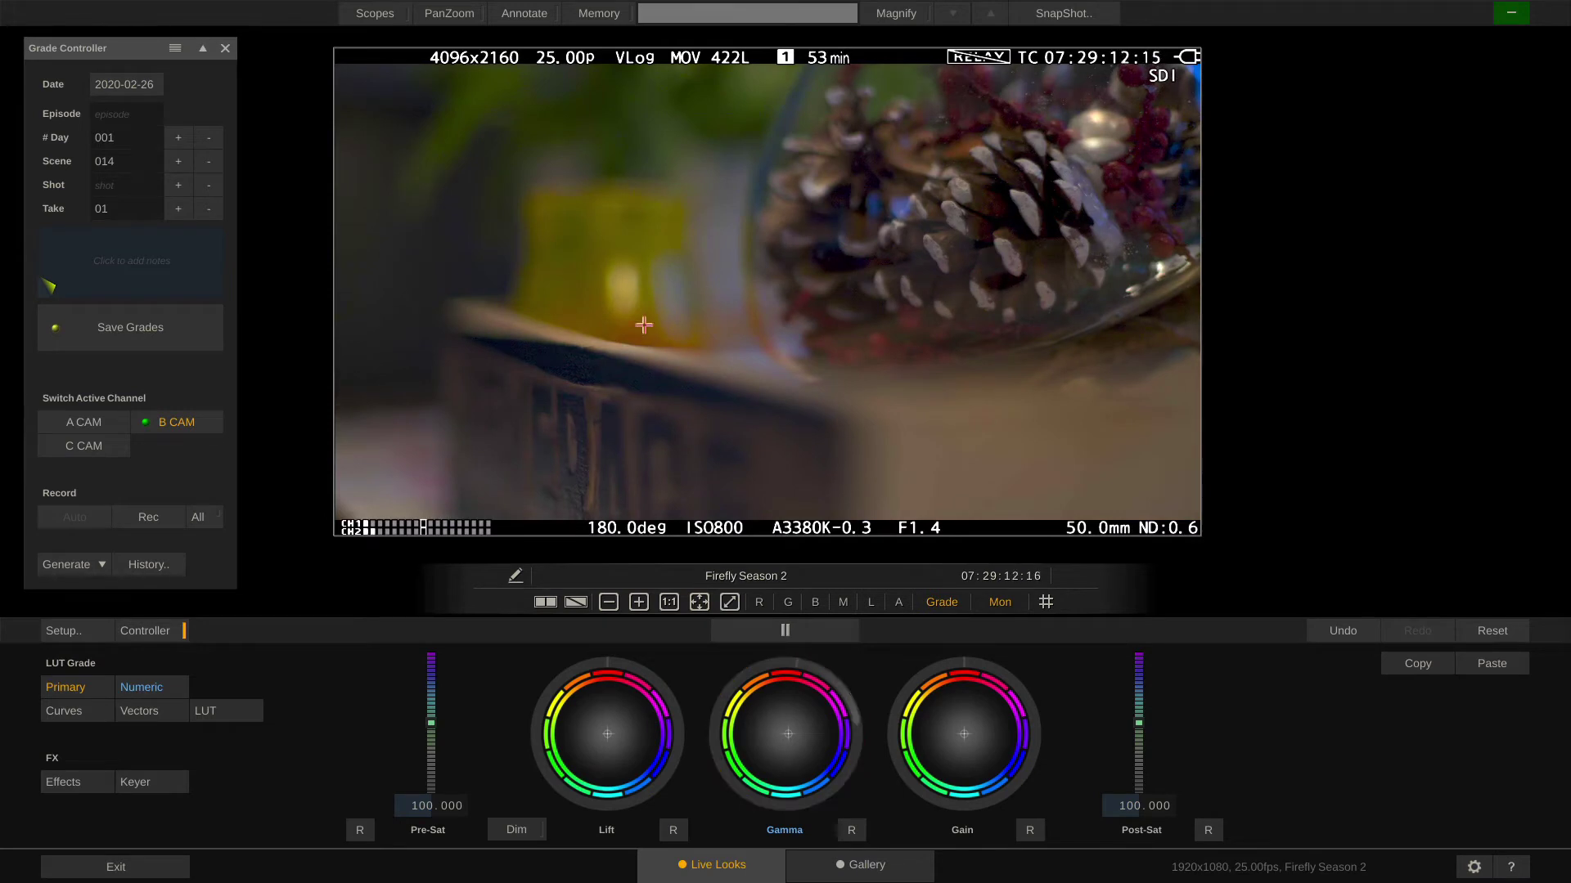
# - Switch to Numeric view and raise the S-Curve contrast to about 6.8
pyautogui.click(156, 685)
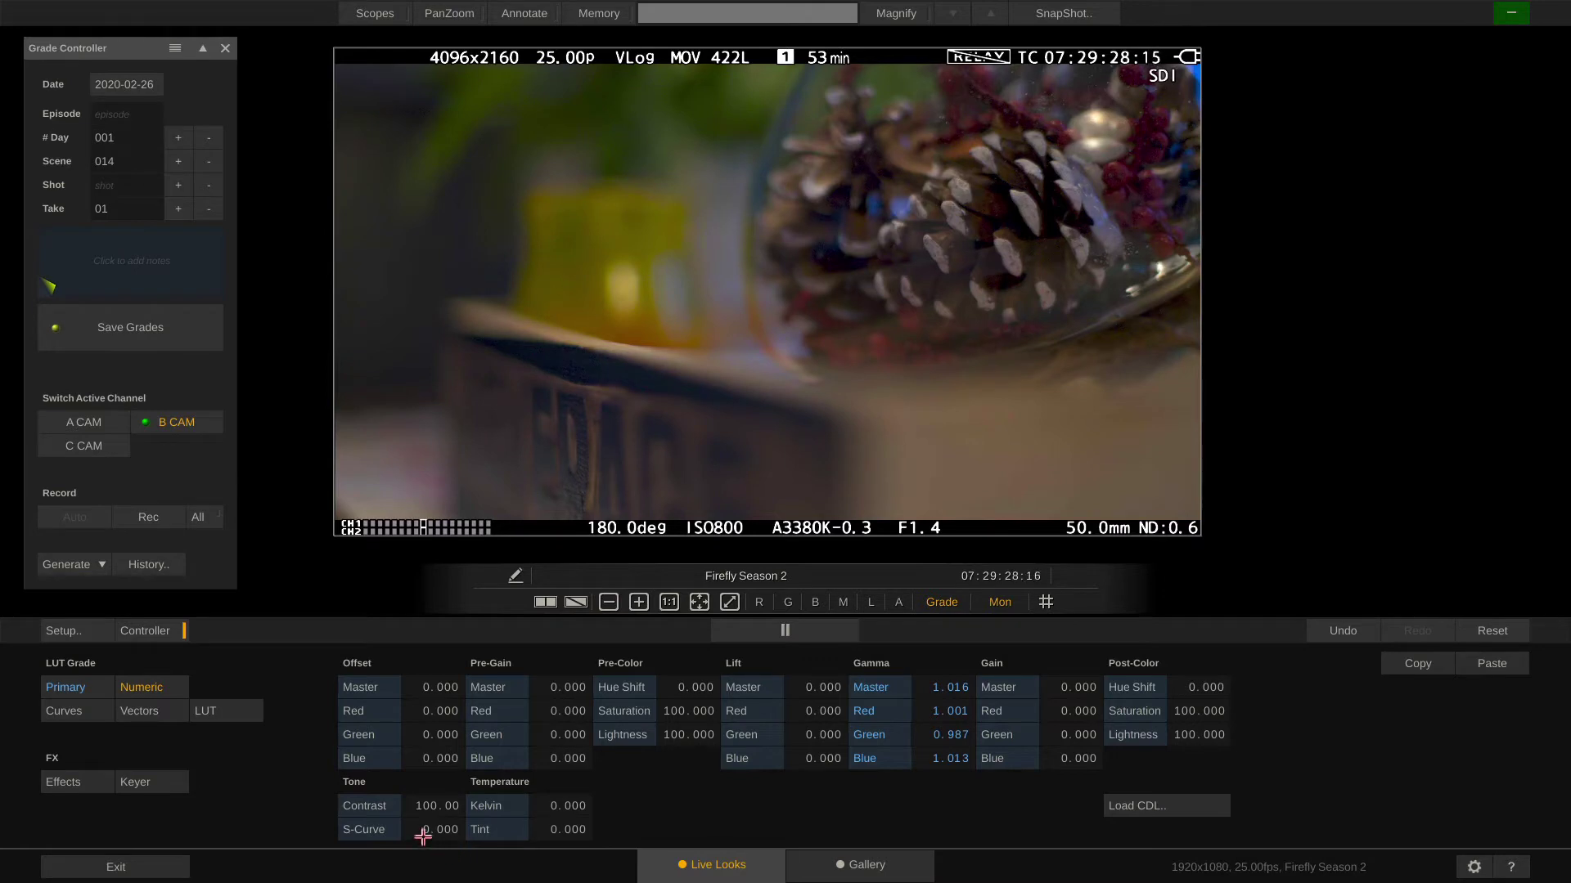
pyautogui.moveTo(426, 824); pyautogui.dragTo(478, 805)
pyautogui.moveTo(454, 812)
pyautogui.mouseDown()
pyautogui.moveTo(464, 829)
pyautogui.moveTo(422, 810)
pyautogui.moveTo(417, 850)
pyautogui.moveTo(422, 796)
pyautogui.moveTo(461, 872)
pyautogui.moveTo(382, 828)
pyautogui.moveTo(436, 790)
pyautogui.mouseUp()
pyautogui.moveTo(440, 825)
pyautogui.mouseDown()
pyautogui.moveTo(452, 784)
pyautogui.moveTo(469, 858)
pyautogui.moveTo(390, 818)
pyautogui.moveTo(403, 770)
pyautogui.moveTo(468, 779)
pyautogui.moveTo(391, 803)
pyautogui.moveTo(439, 852)
pyautogui.mouseUp()
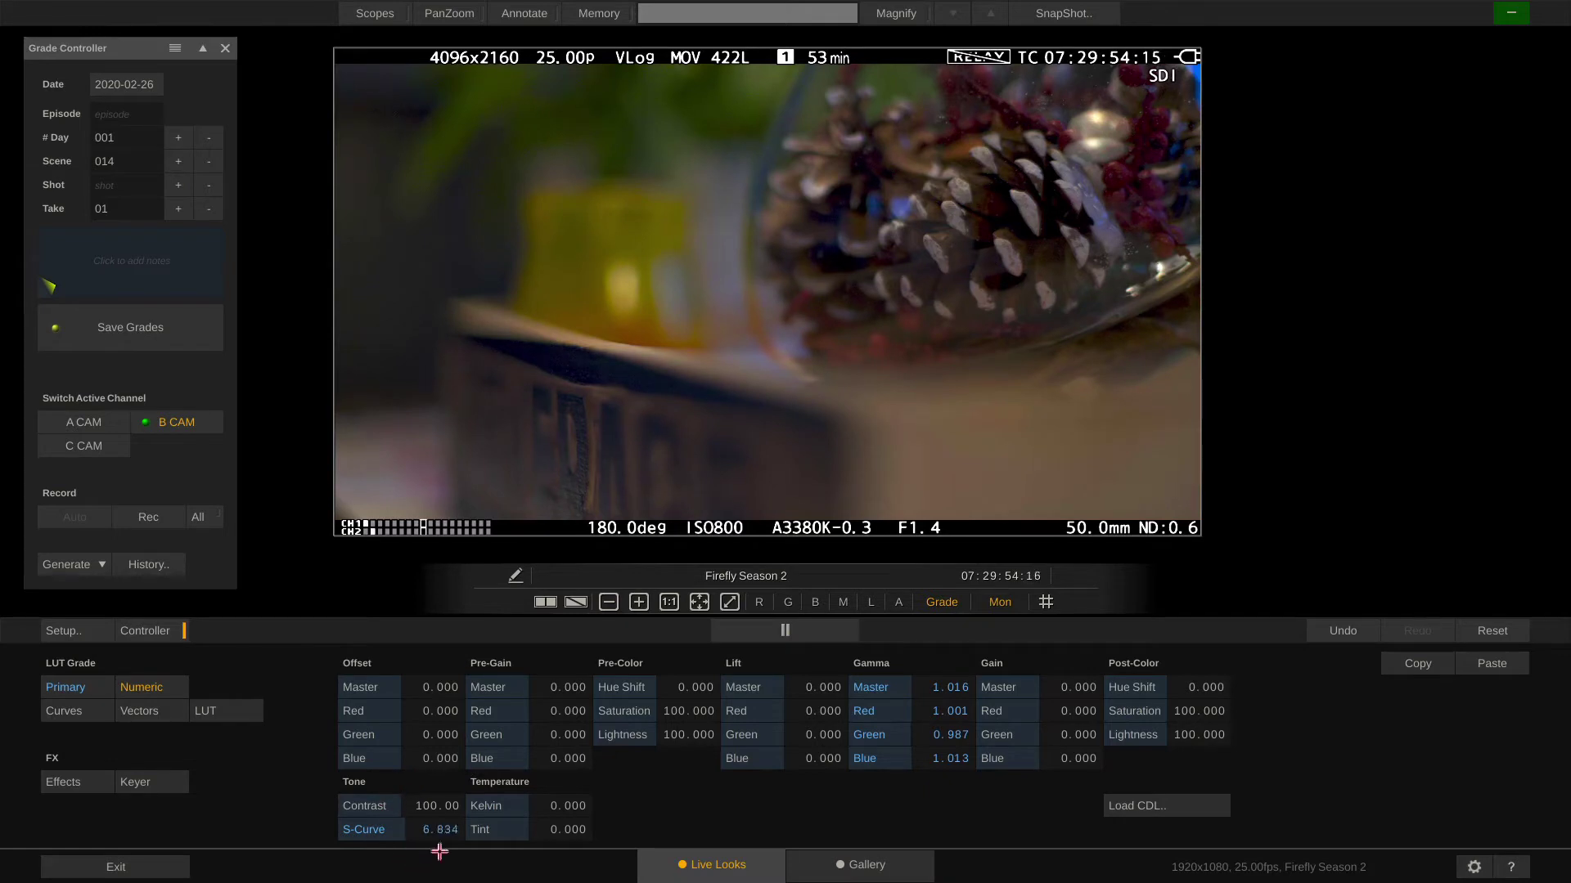
# - Enter an S-Curve of 20 on the keypad, then bring it to about 11 and Kelvin to 359
pyautogui.click(442, 833)
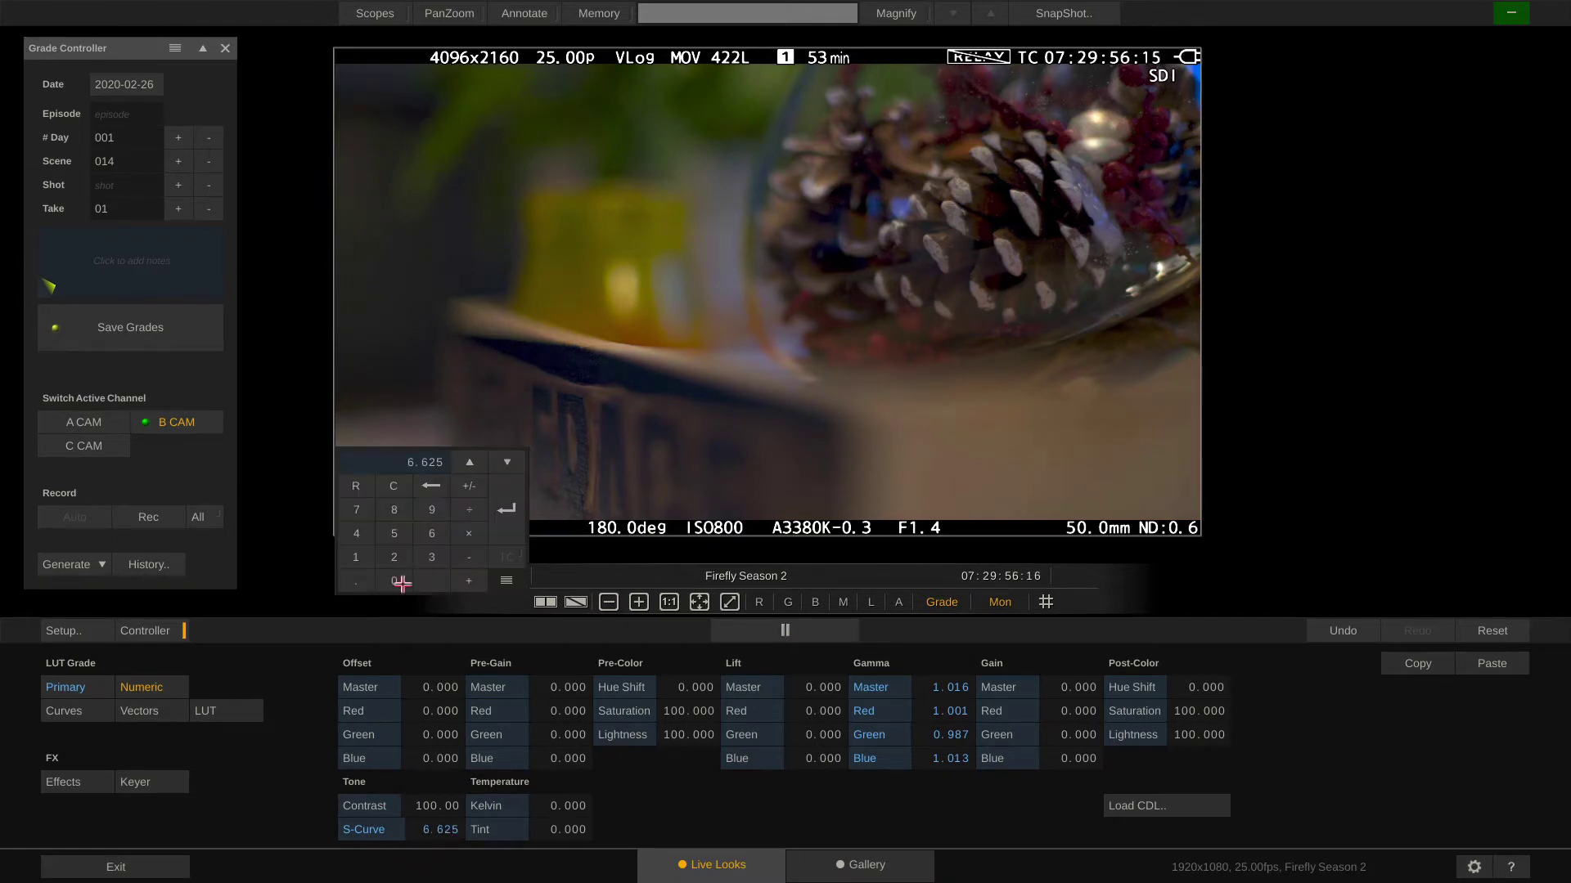
pyautogui.click(395, 560)
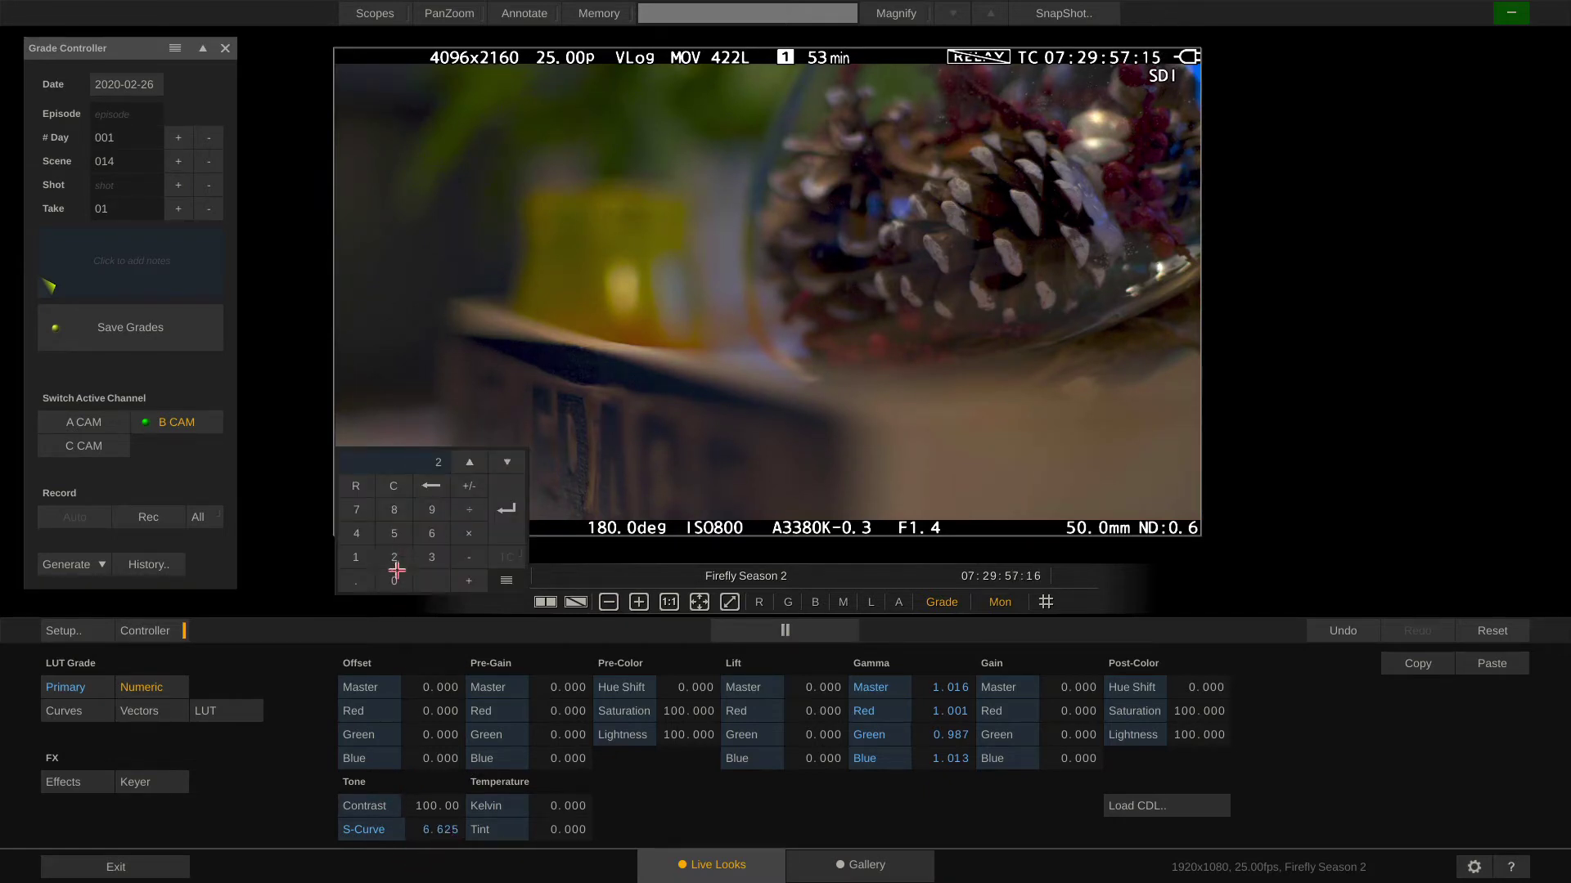
pyautogui.click(504, 511)
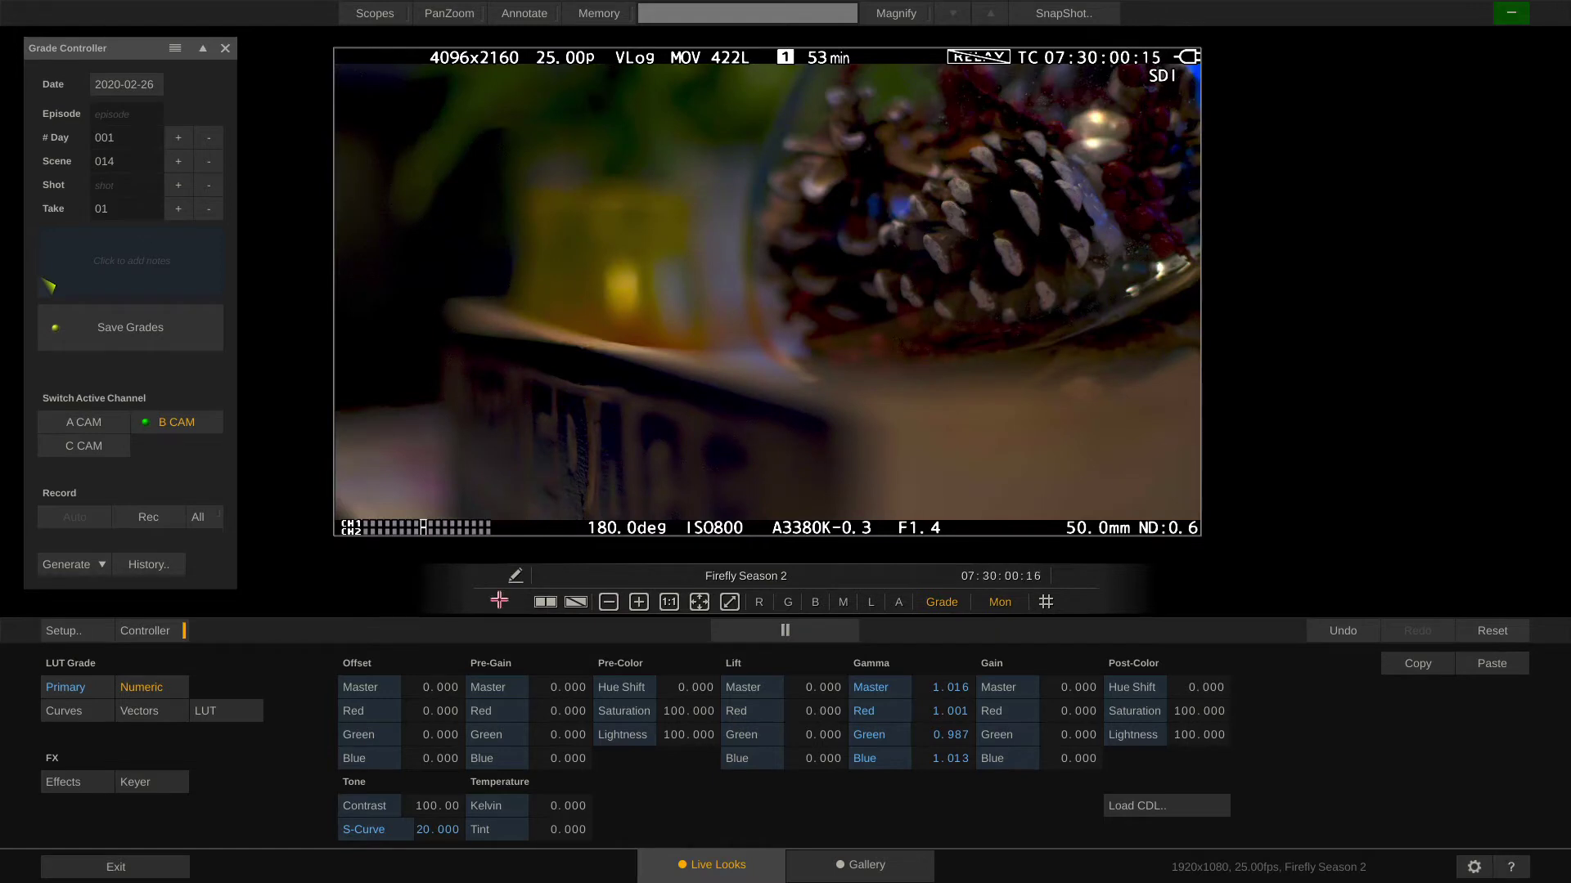
pyautogui.moveTo(434, 828); pyautogui.dragTo(407, 810)
pyautogui.moveTo(555, 807); pyautogui.dragTo(573, 847)
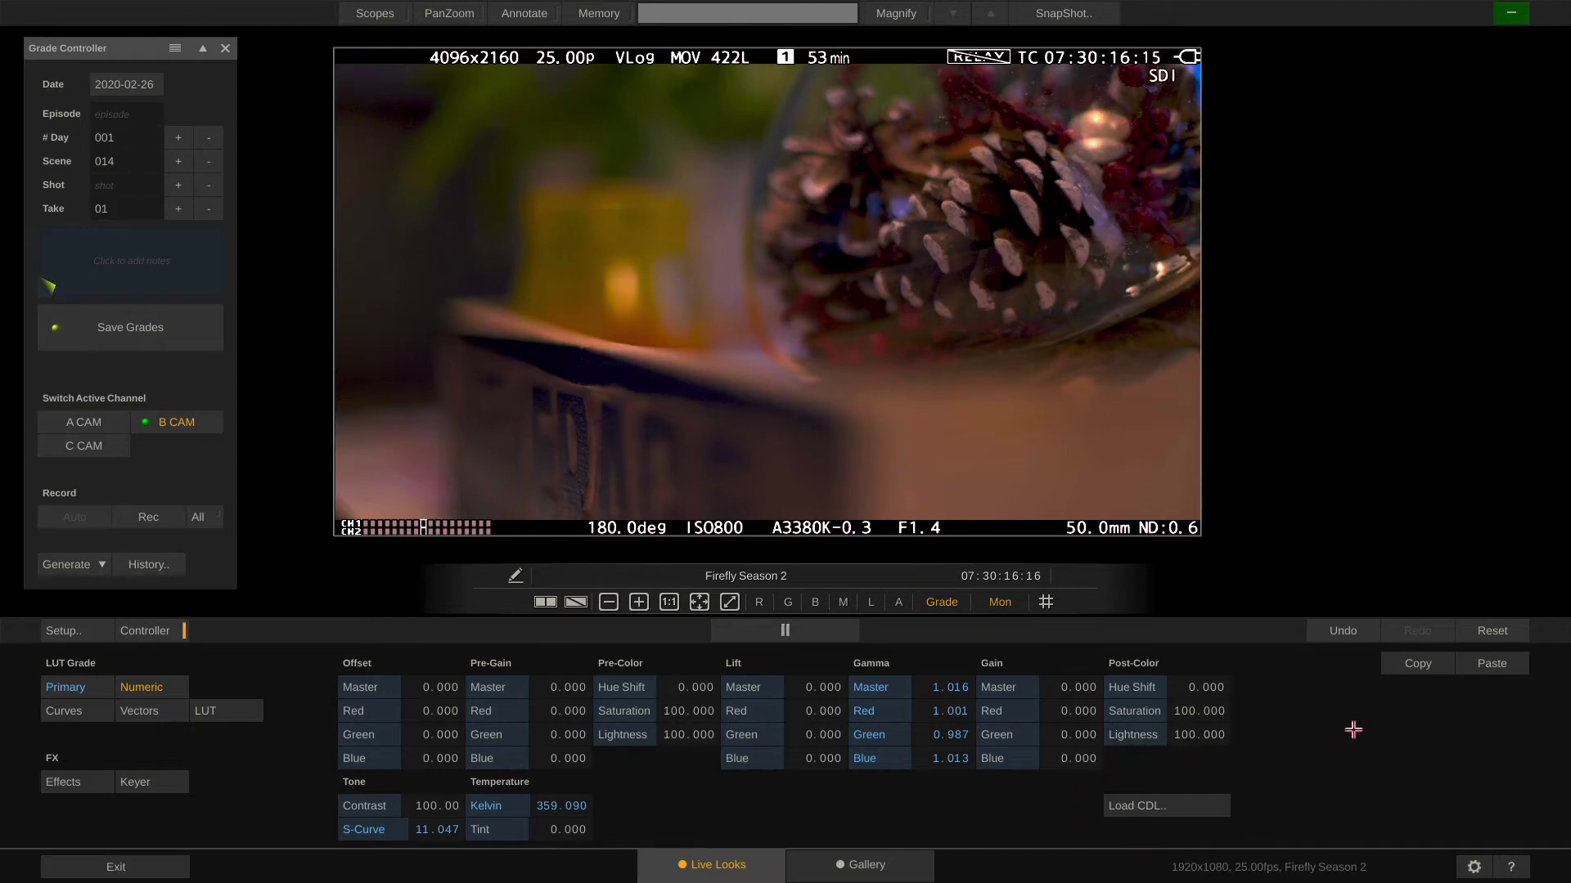
# - Reset the grade, switch to Curves, darken the Master midpoint and view the R and G curves
pyautogui.click(1474, 628)
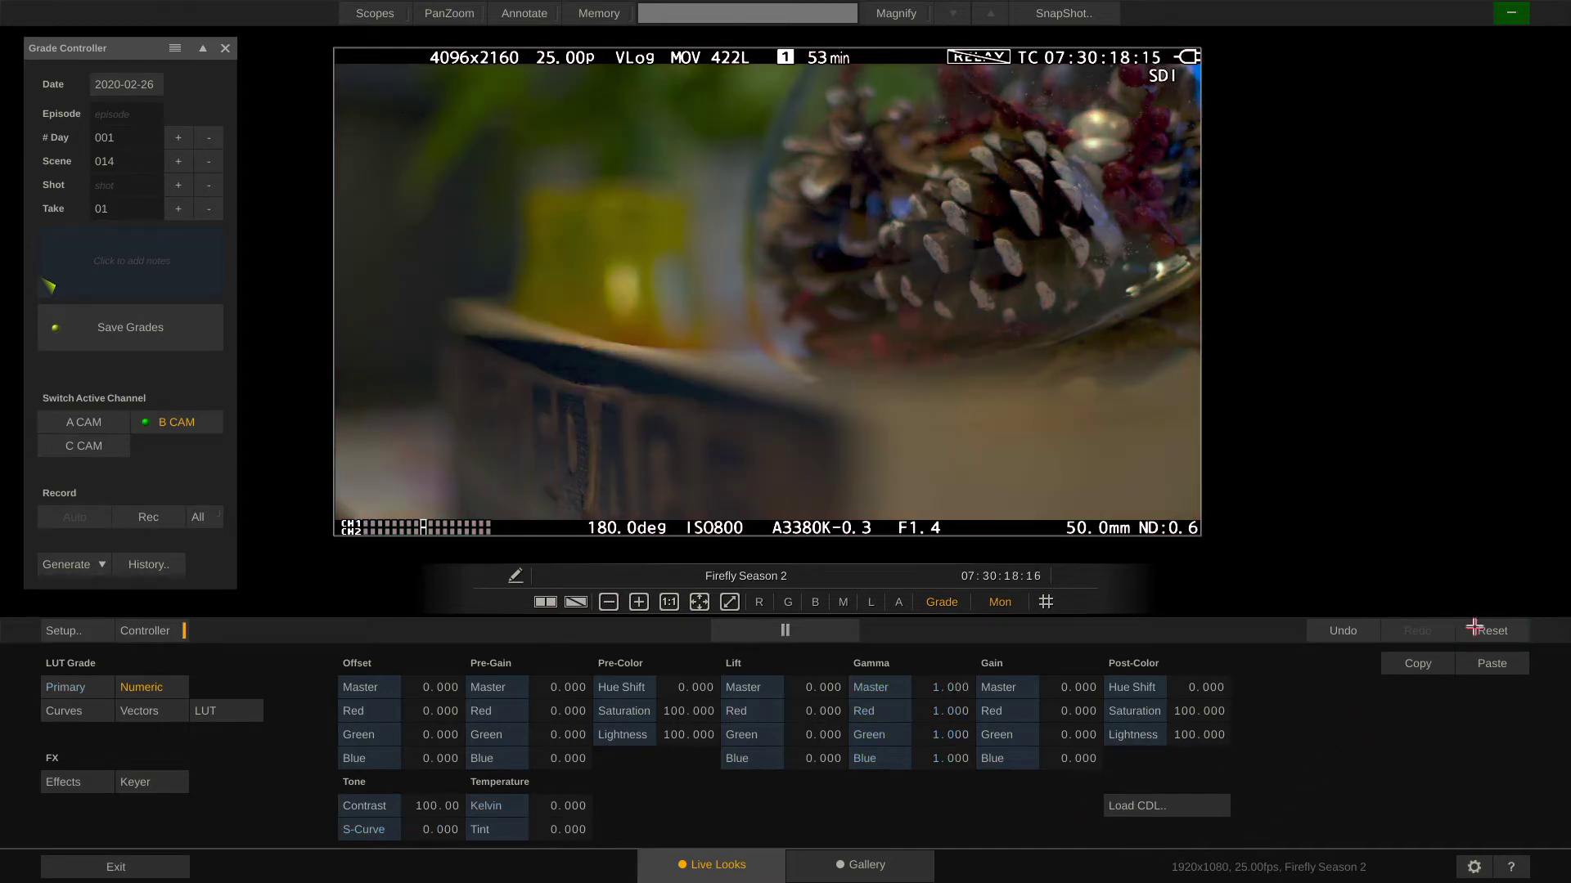
pyautogui.click(63, 711)
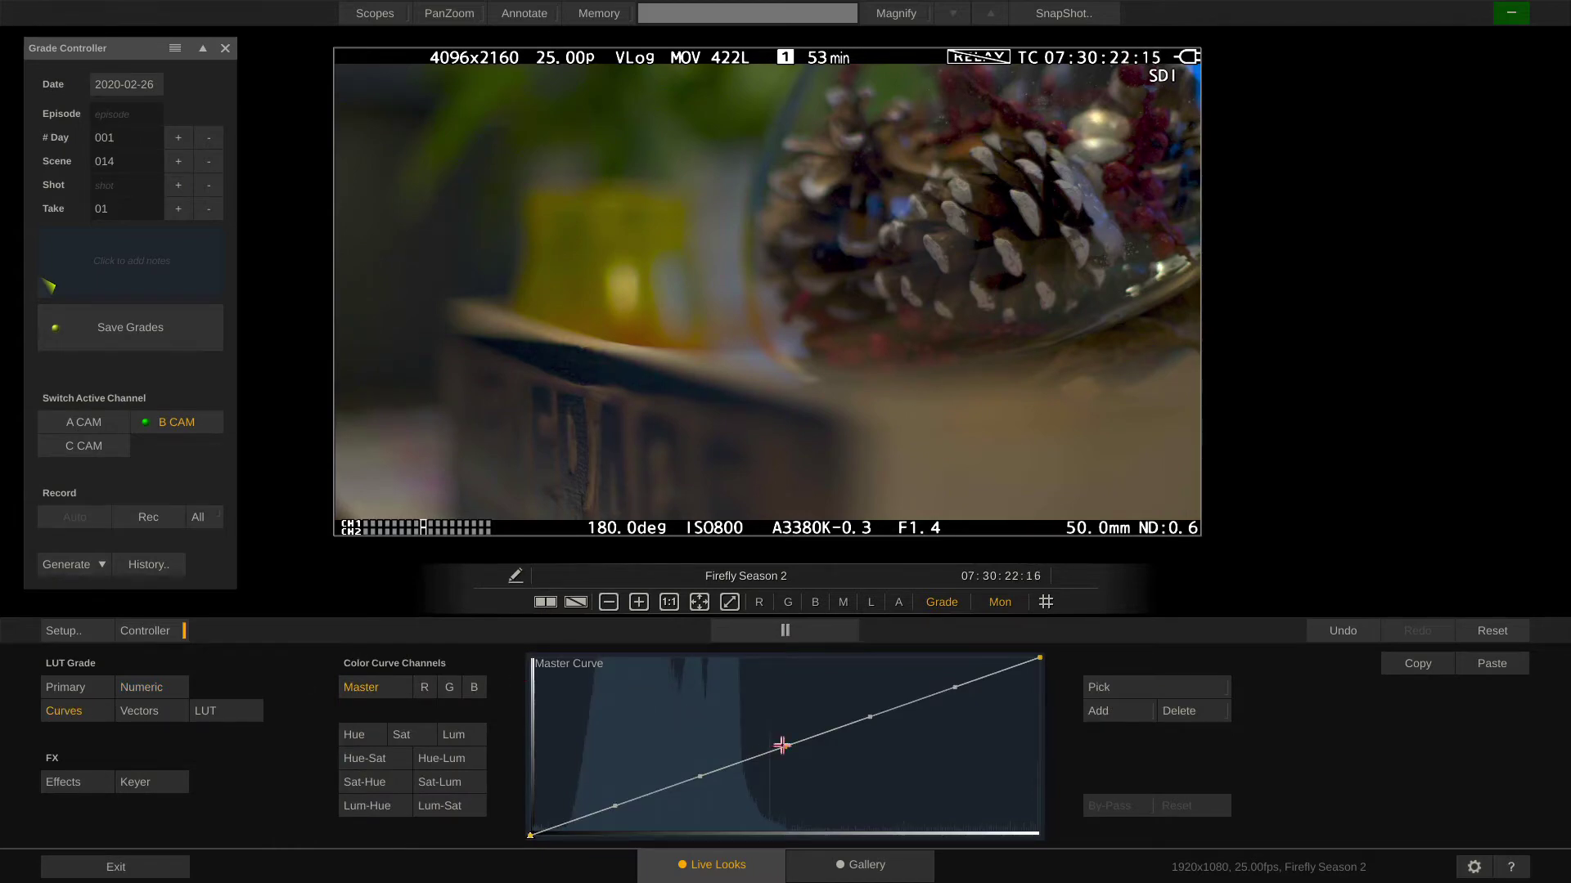
pyautogui.moveTo(783, 747)
pyautogui.mouseDown()
pyautogui.moveTo(796, 760)
pyautogui.moveTo(757, 730)
pyautogui.moveTo(771, 747)
pyautogui.mouseUp()
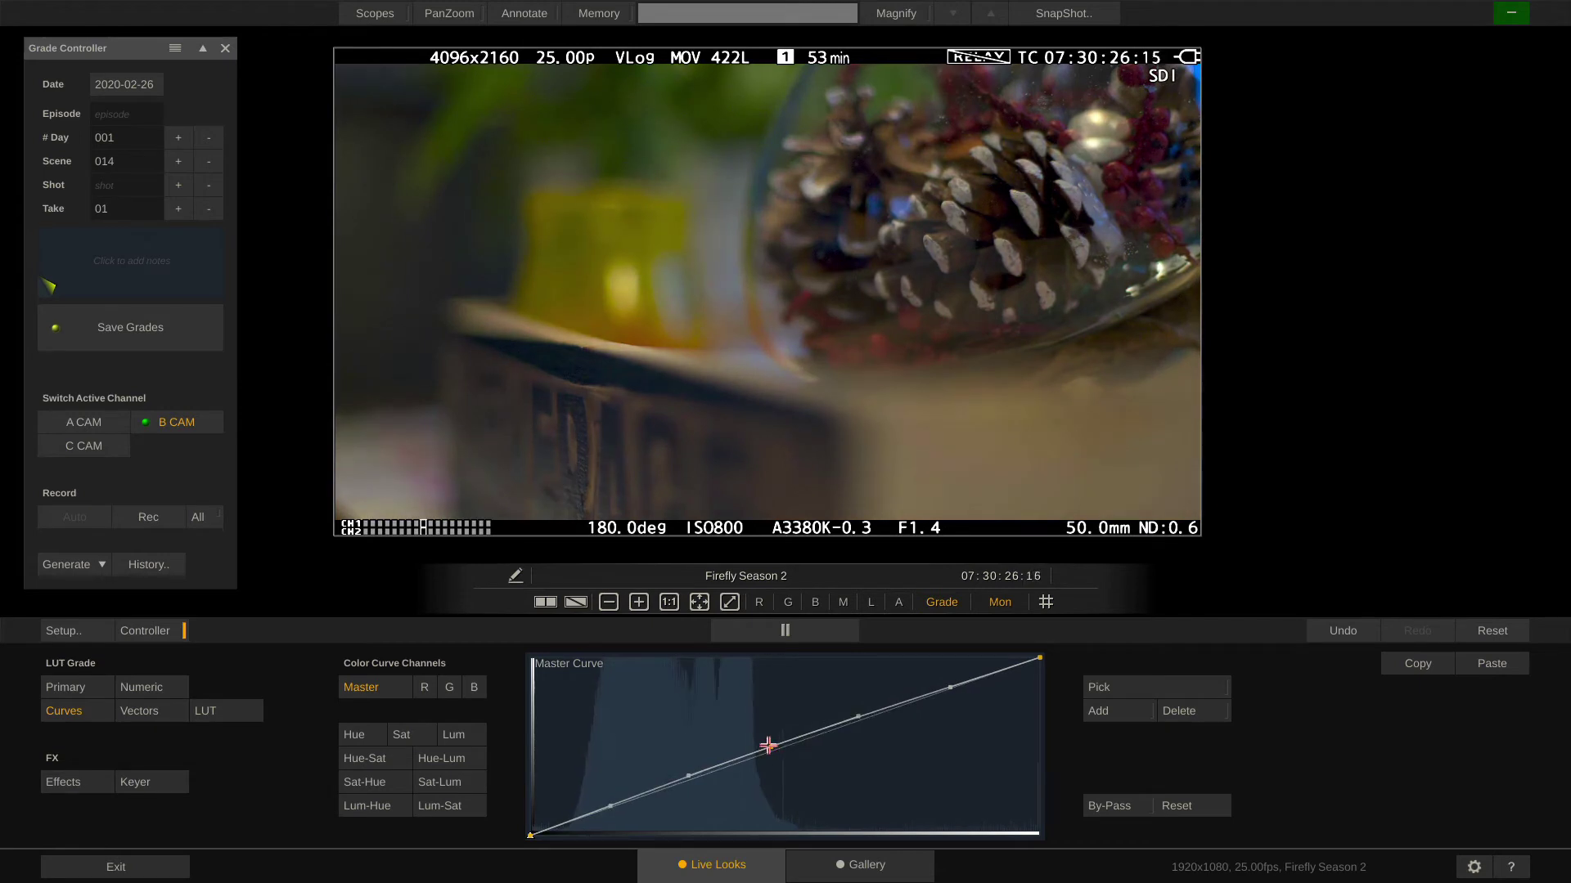
pyautogui.click(424, 687)
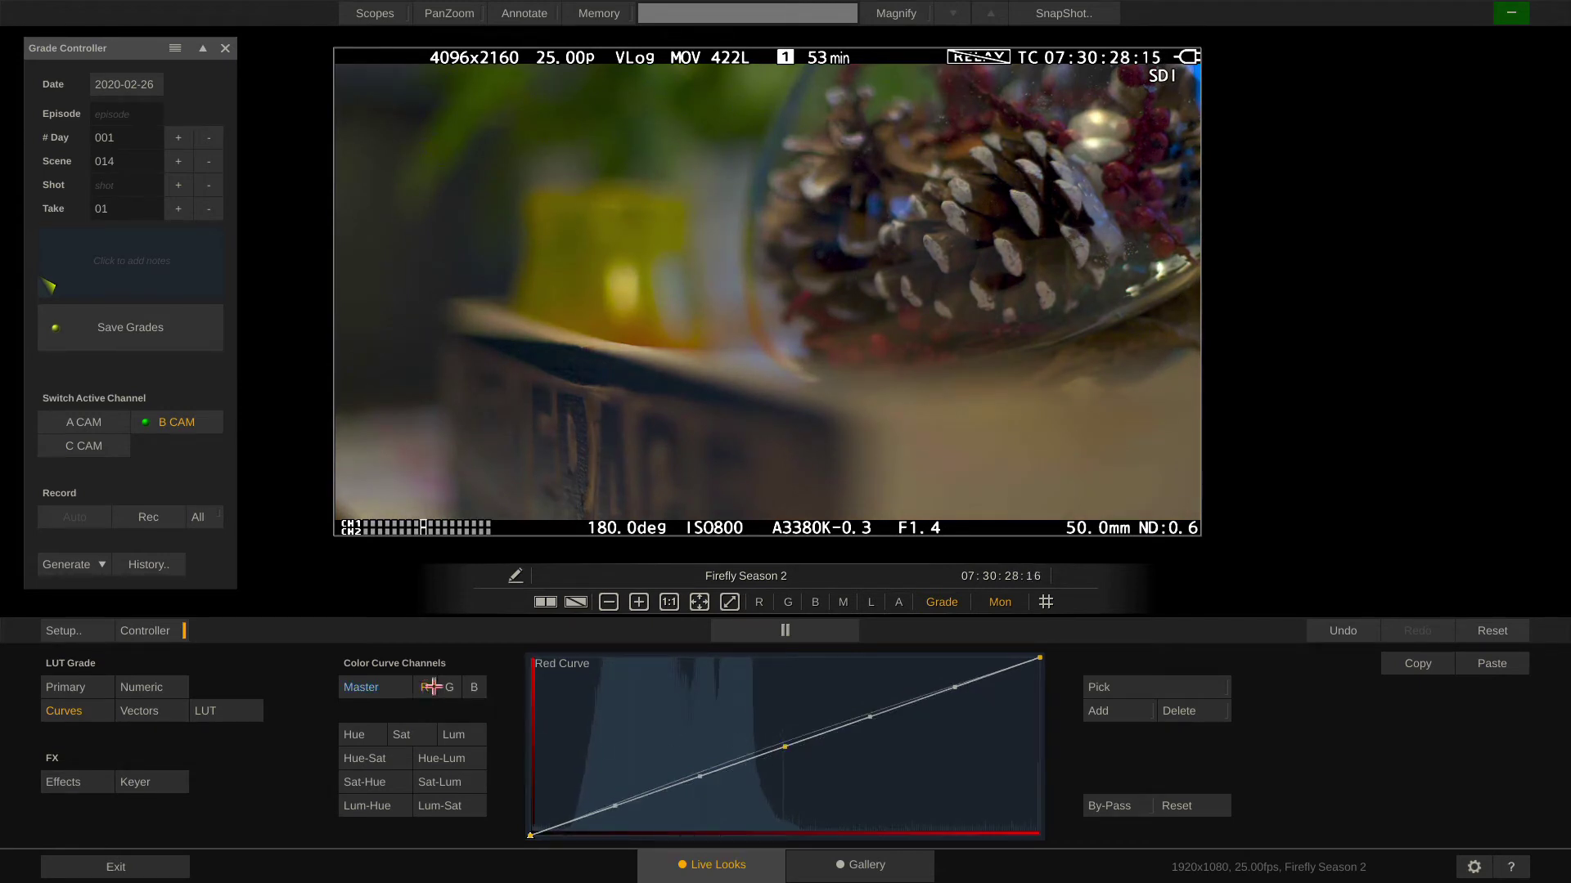
pyautogui.click(451, 688)
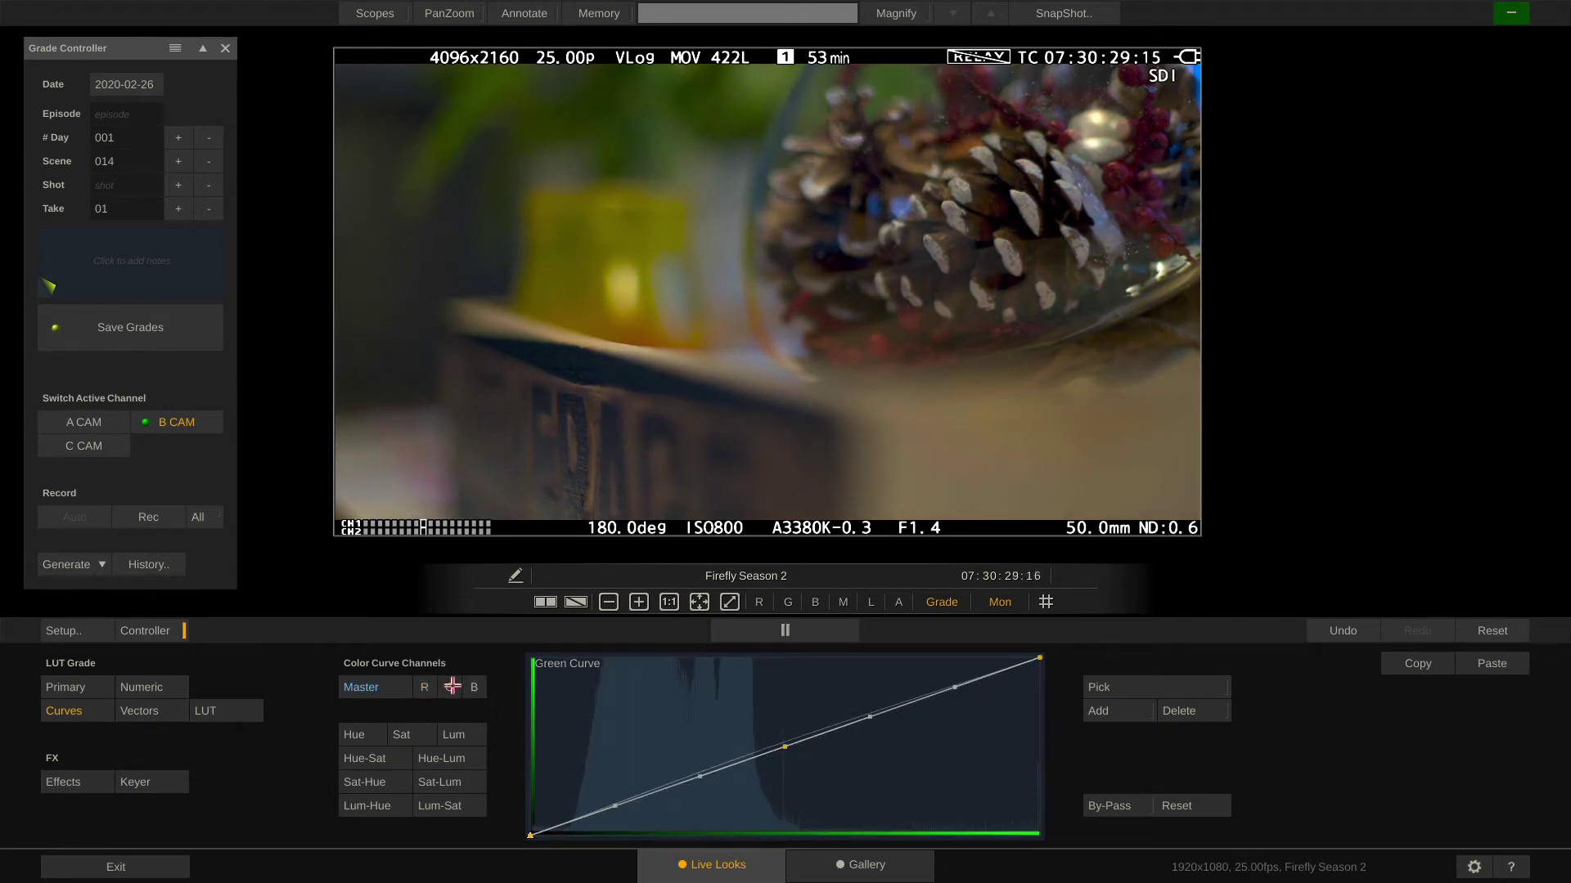
# - On the Hue-Sat curve, sample the red berries and pull their saturation to zero
pyautogui.click(353, 735)
pyautogui.click(369, 758)
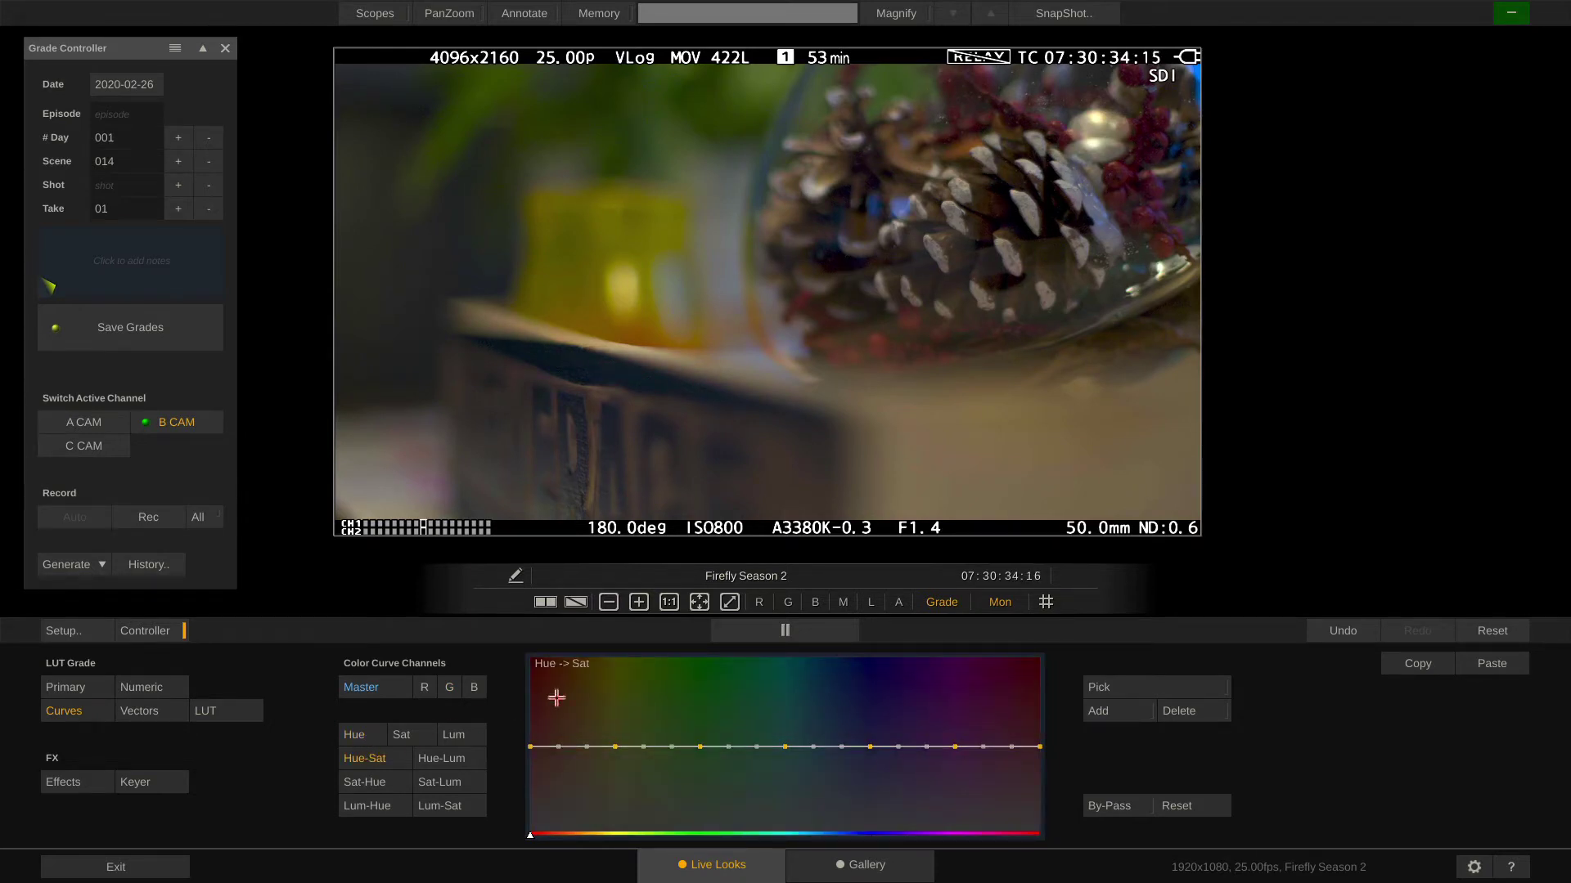
pyautogui.click(1137, 686)
pyautogui.click(900, 329)
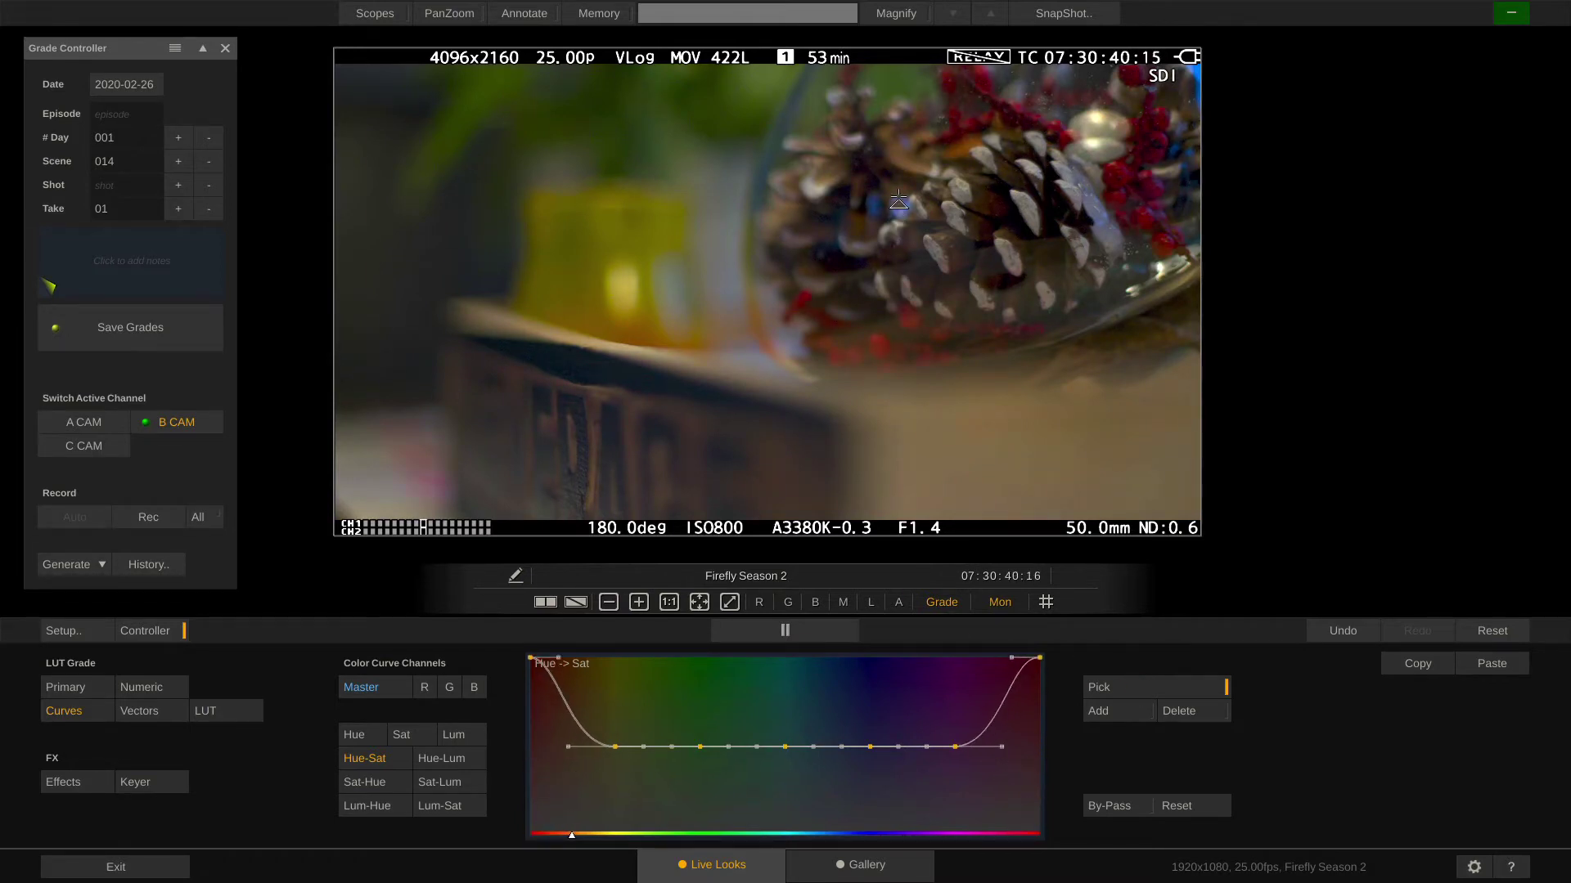
pyautogui.click(887, 343)
pyautogui.moveTo(887, 343); pyautogui.dragTo(885, 427)
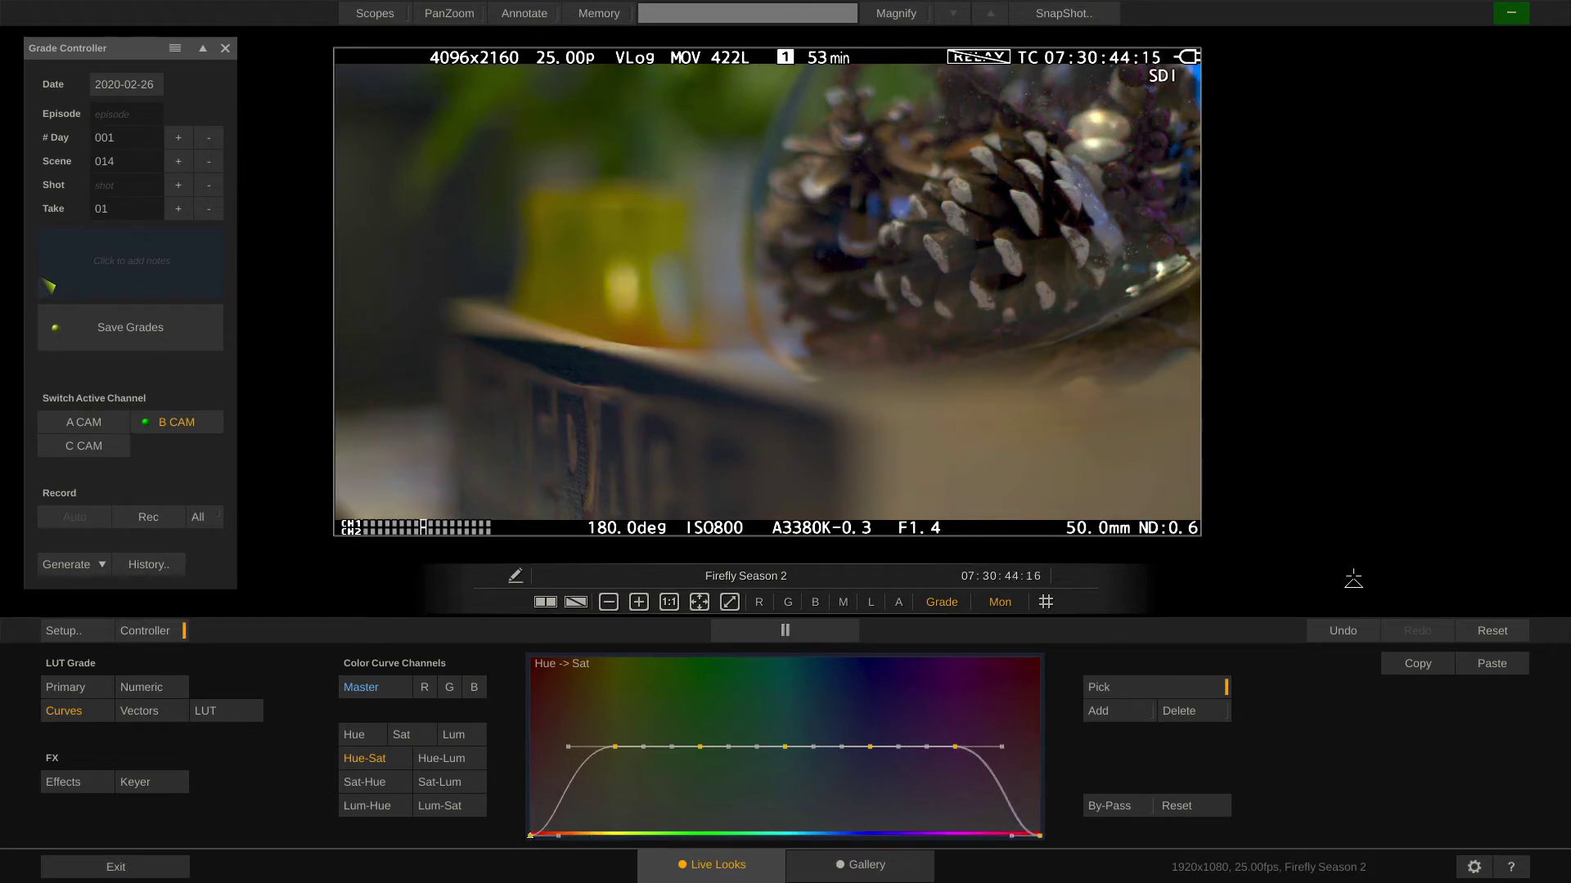
# - Flatten the Hue-Sat curve and warp the Vectors hue-saturation grid from its centre
pyautogui.click(1490, 630)
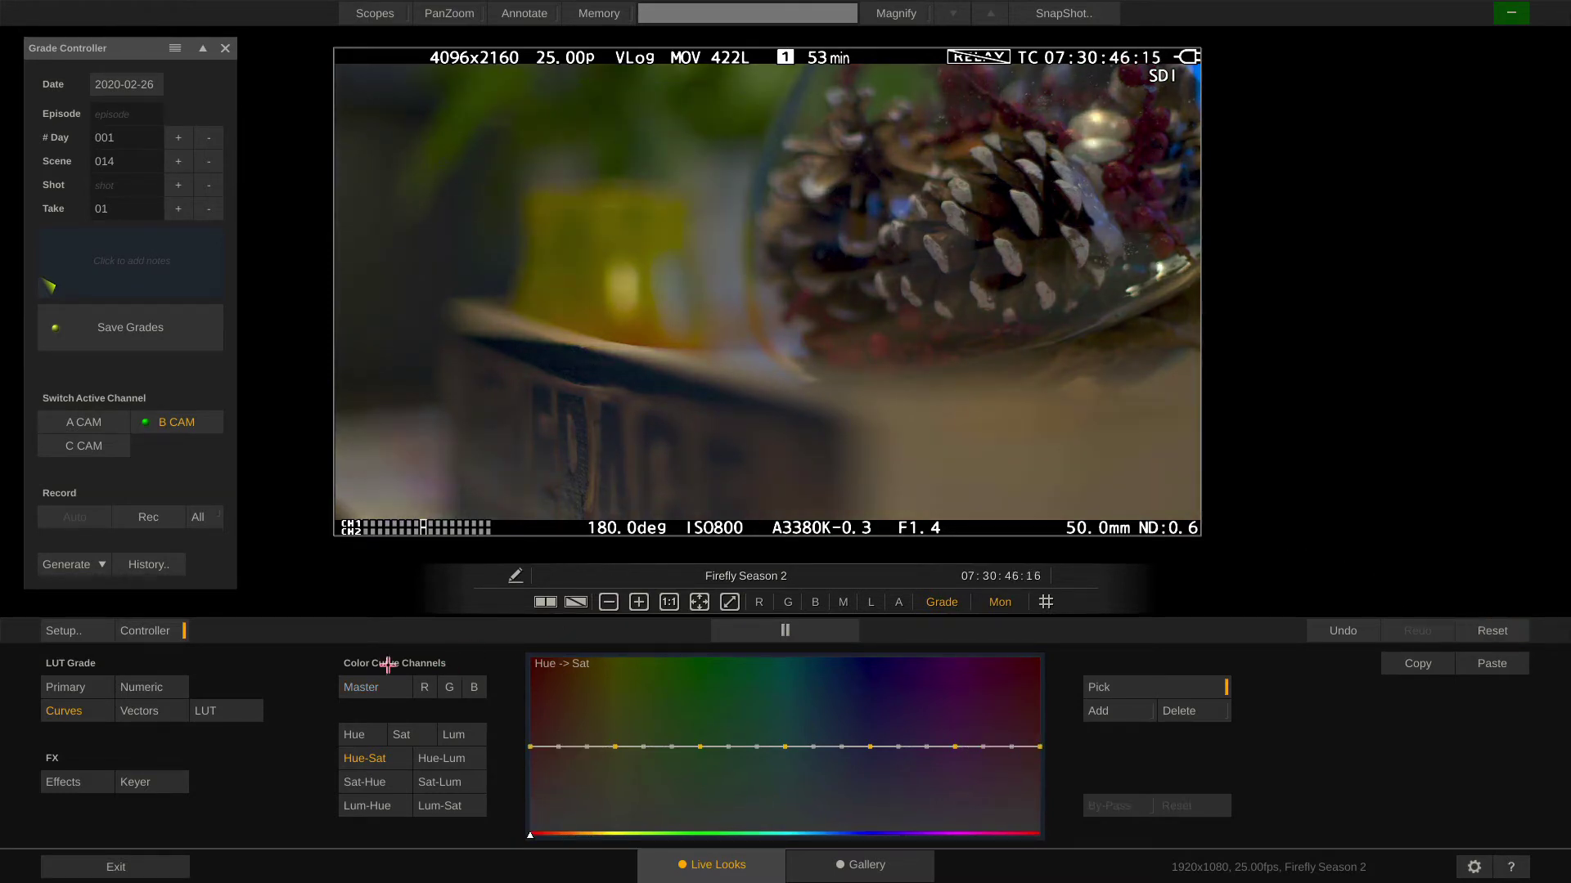
pyautogui.click(161, 710)
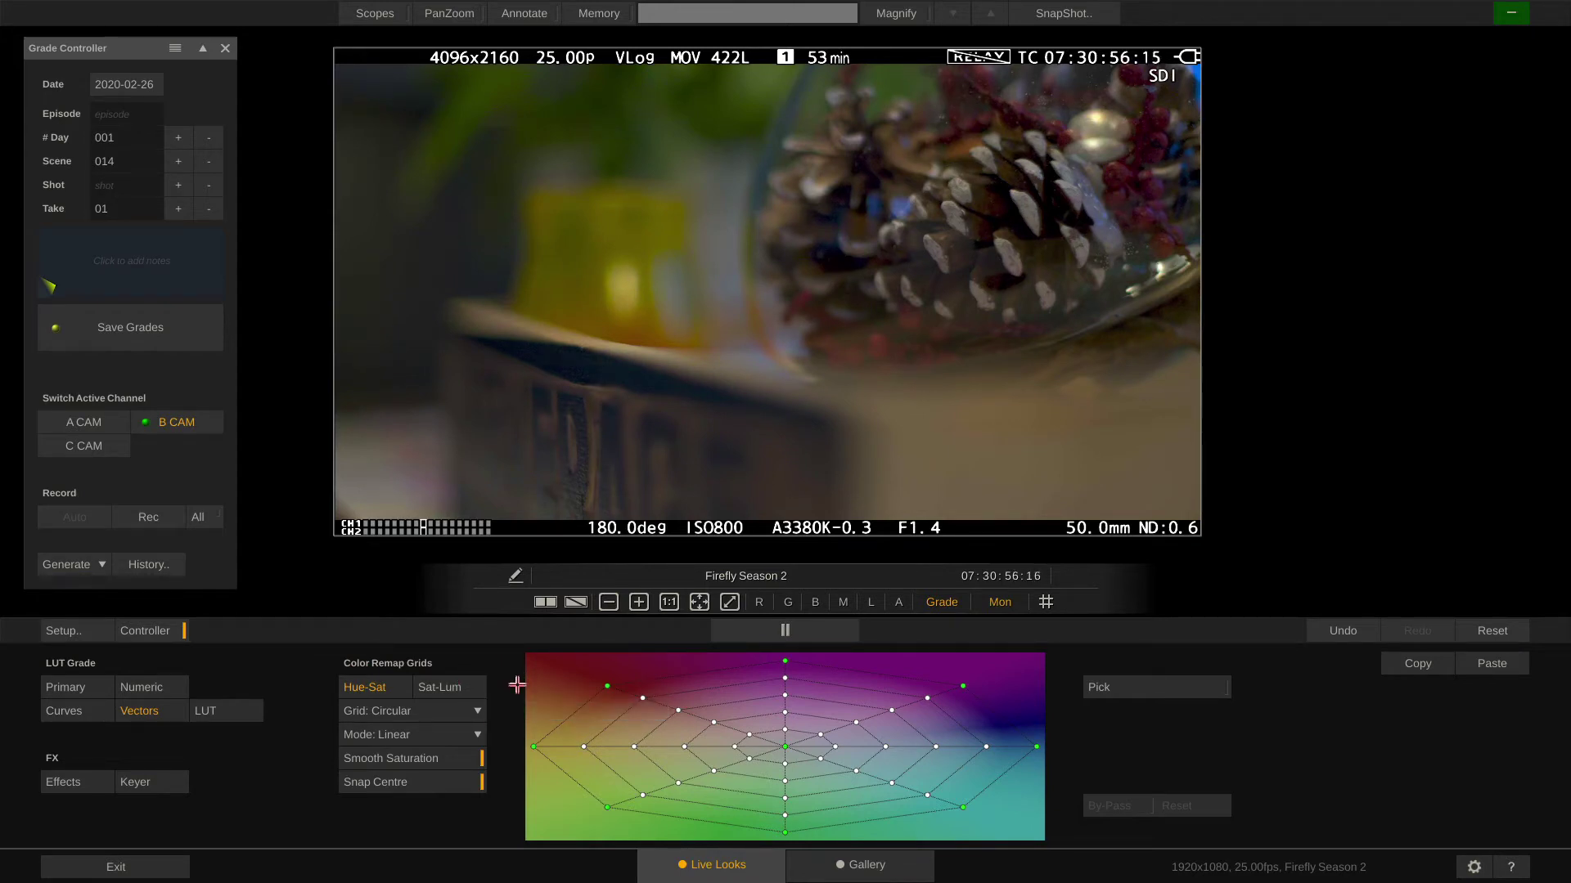
pyautogui.moveTo(605, 810); pyautogui.dragTo(770, 757)
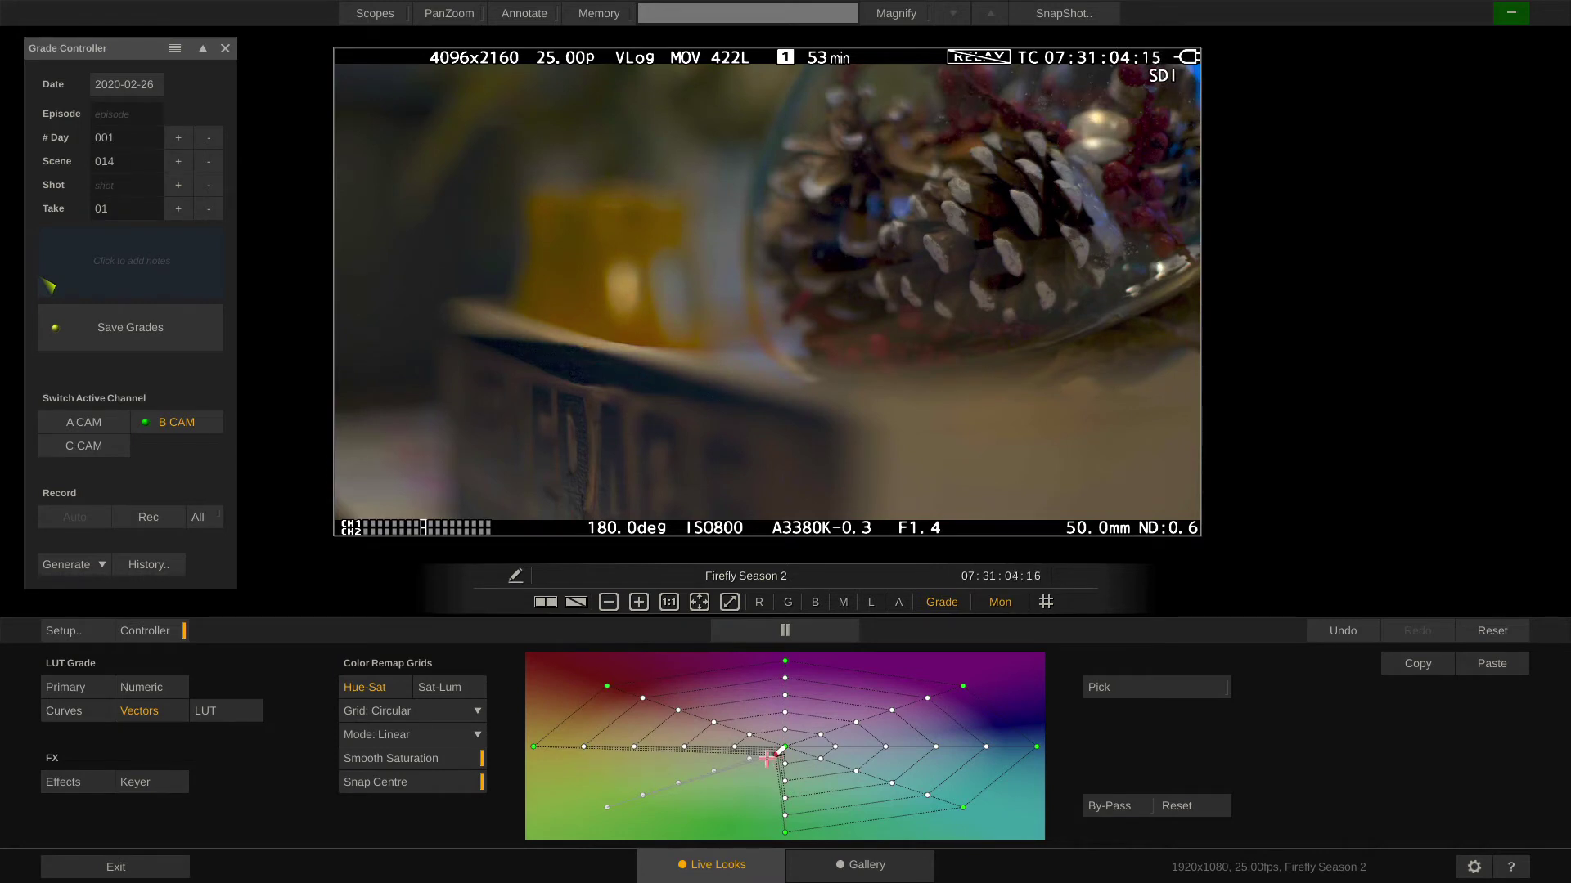
pyautogui.moveTo(769, 756); pyautogui.dragTo(574, 830)
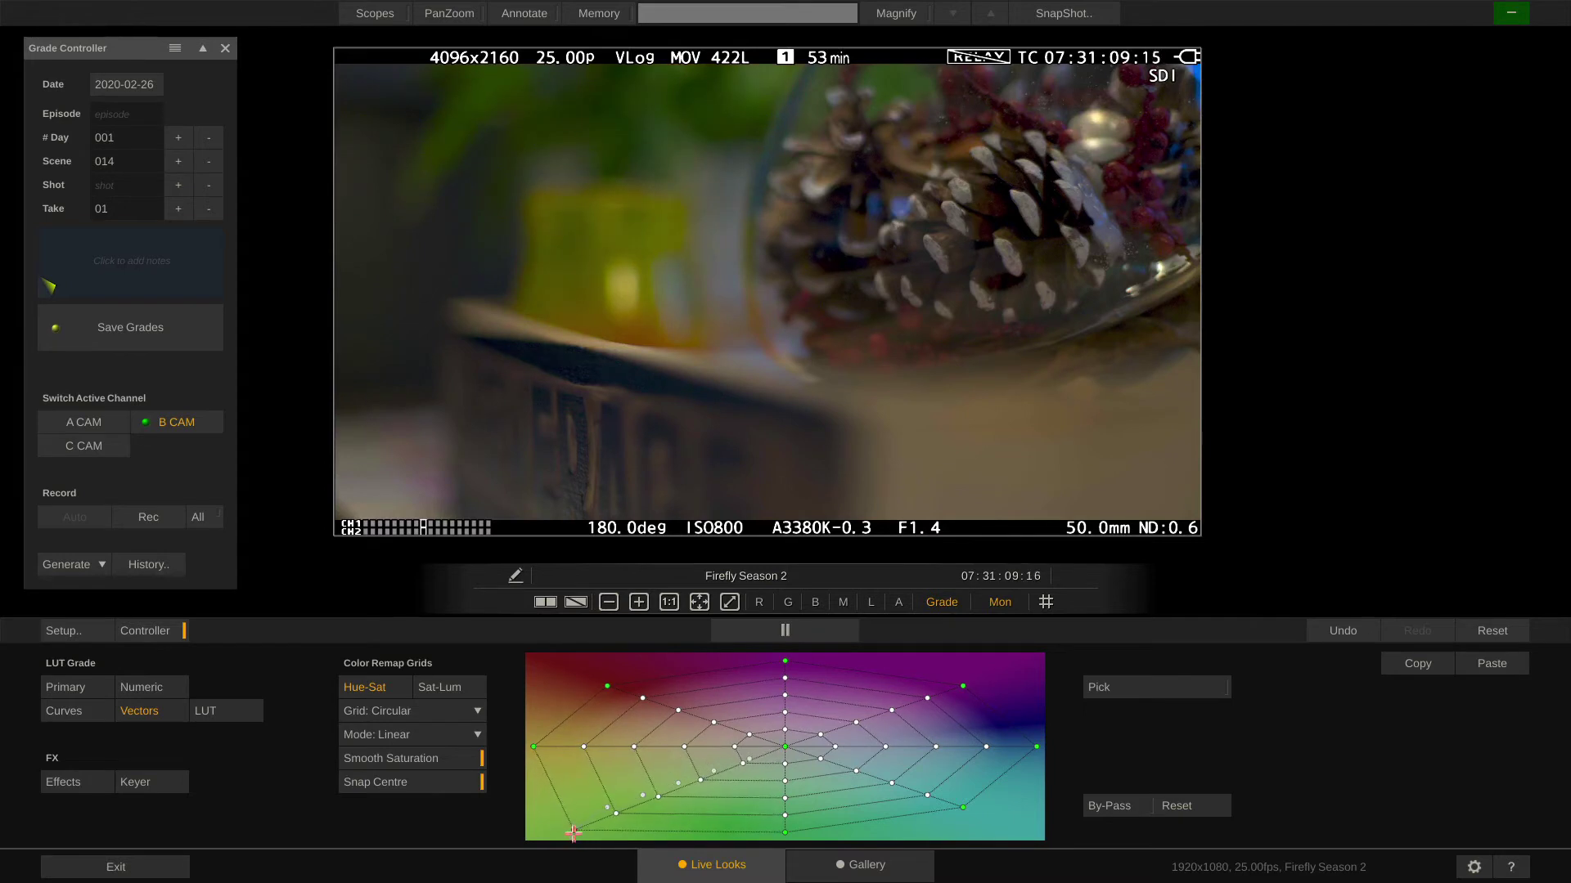
# - On the Sat-Lum grid, pick a hue from the image and shift colours around it
pyautogui.click(444, 686)
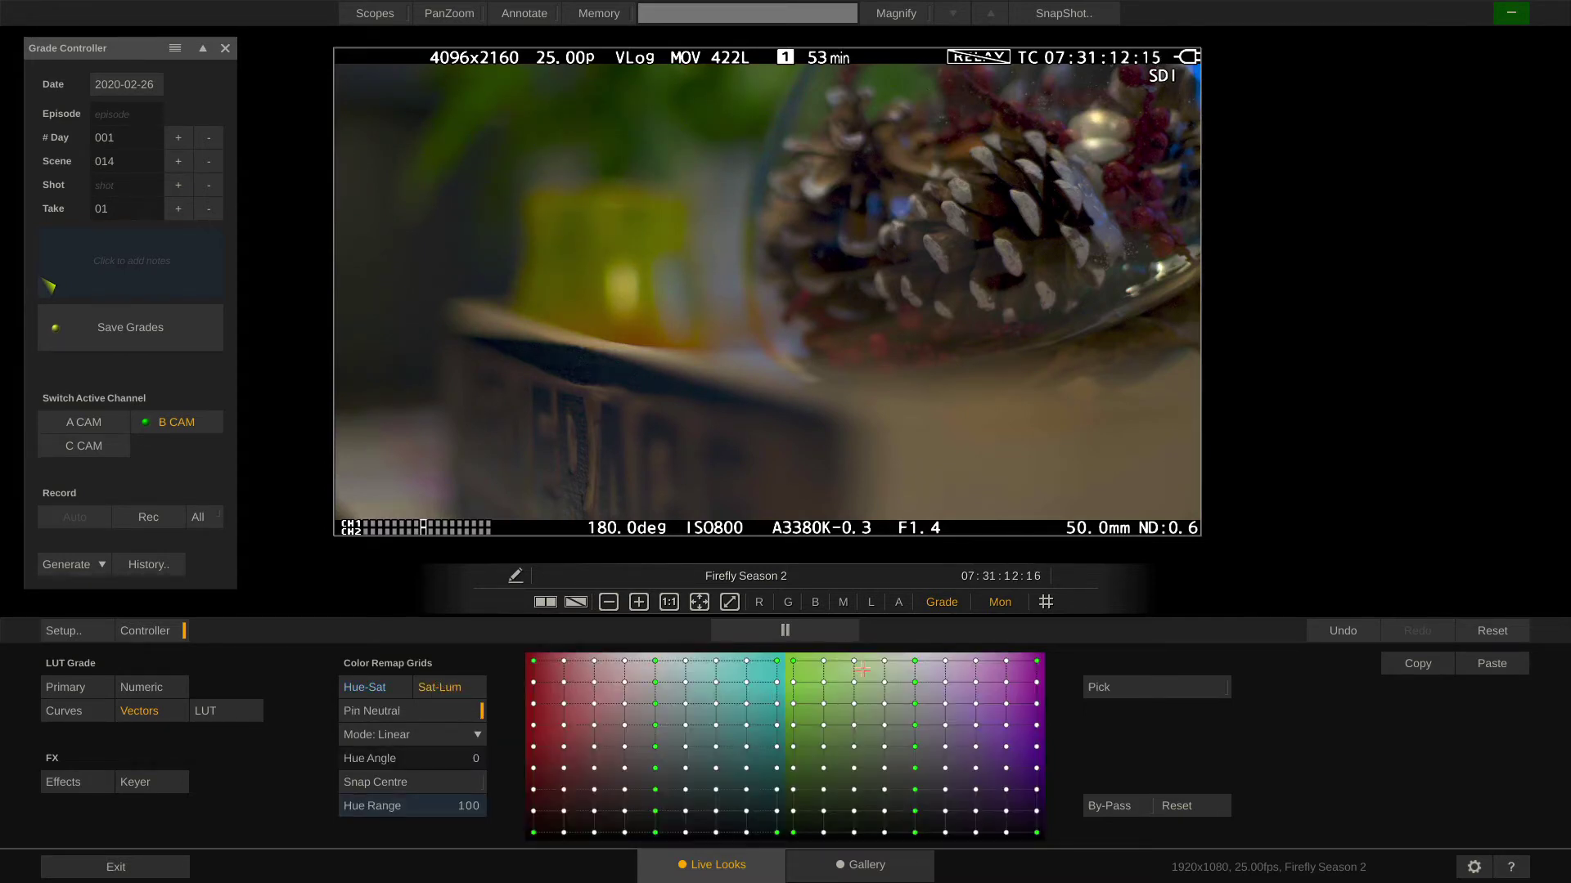
pyautogui.click(1141, 686)
pyautogui.click(623, 141)
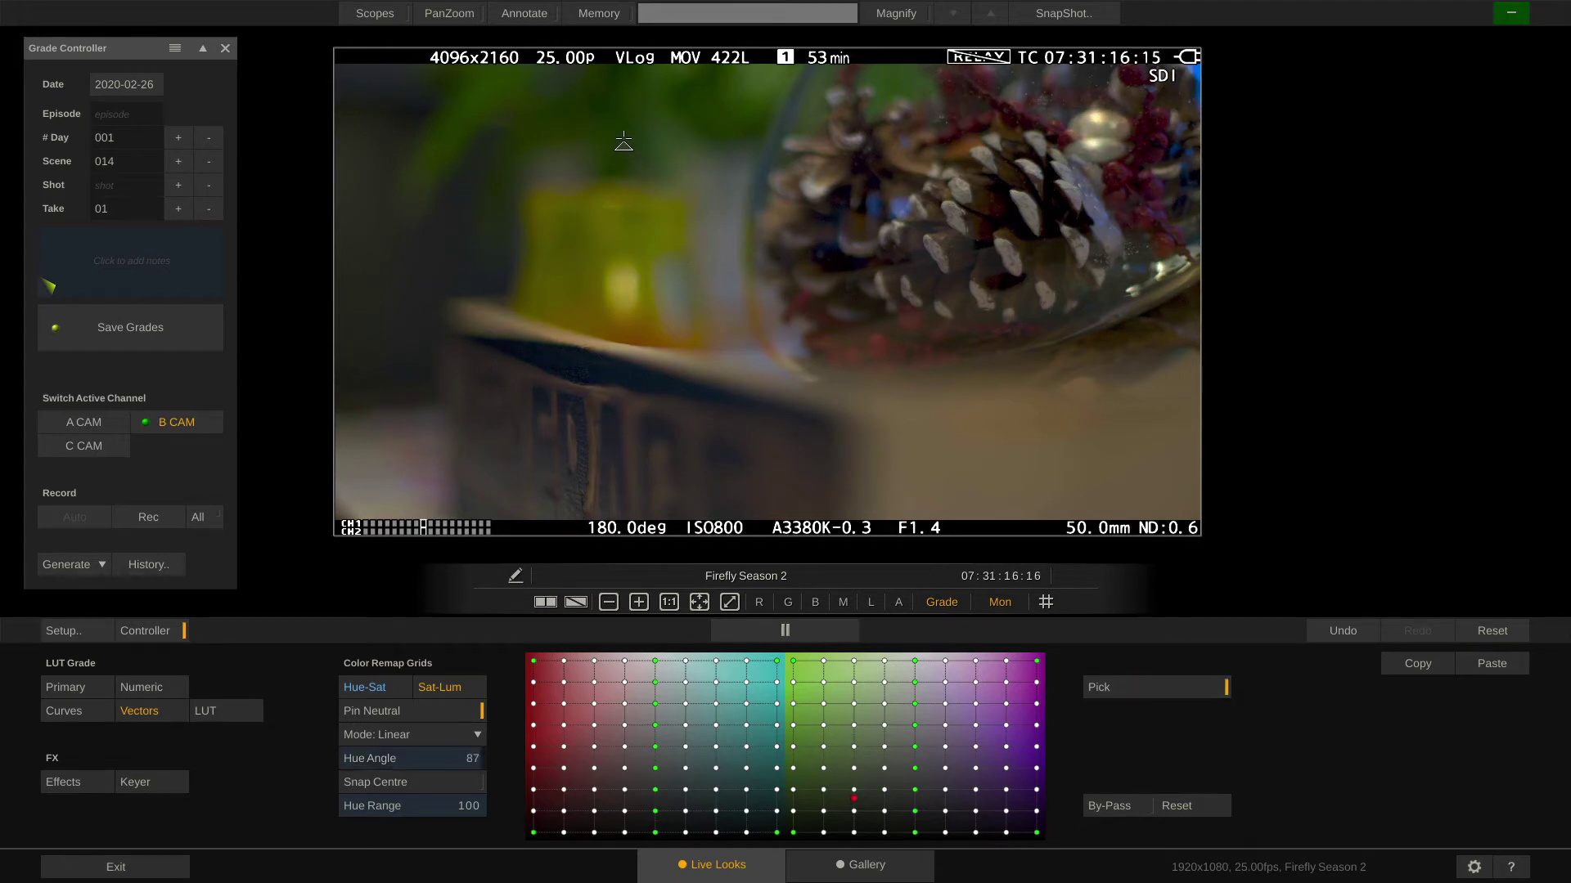
pyautogui.moveTo(623, 141)
pyautogui.mouseDown()
pyautogui.moveTo(619, 173)
pyautogui.moveTo(611, 129)
pyautogui.mouseUp()
# - Reset the remap grid and load ASCEND - 70s.cube from the recent ASCEND folder as the LUT
pyautogui.click(1485, 629)
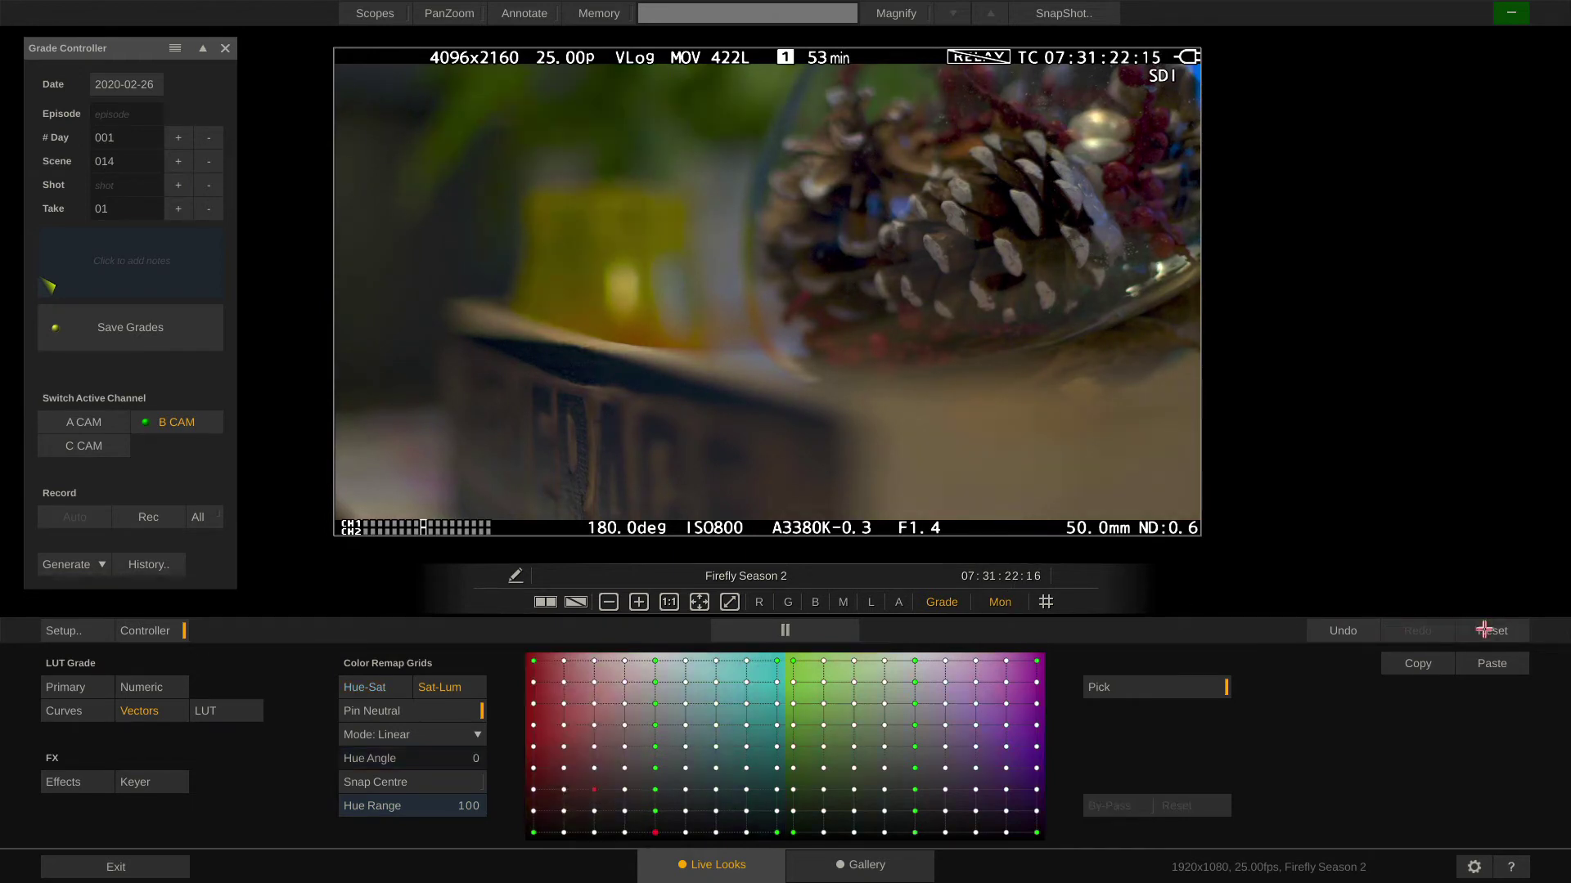
pyautogui.click(223, 714)
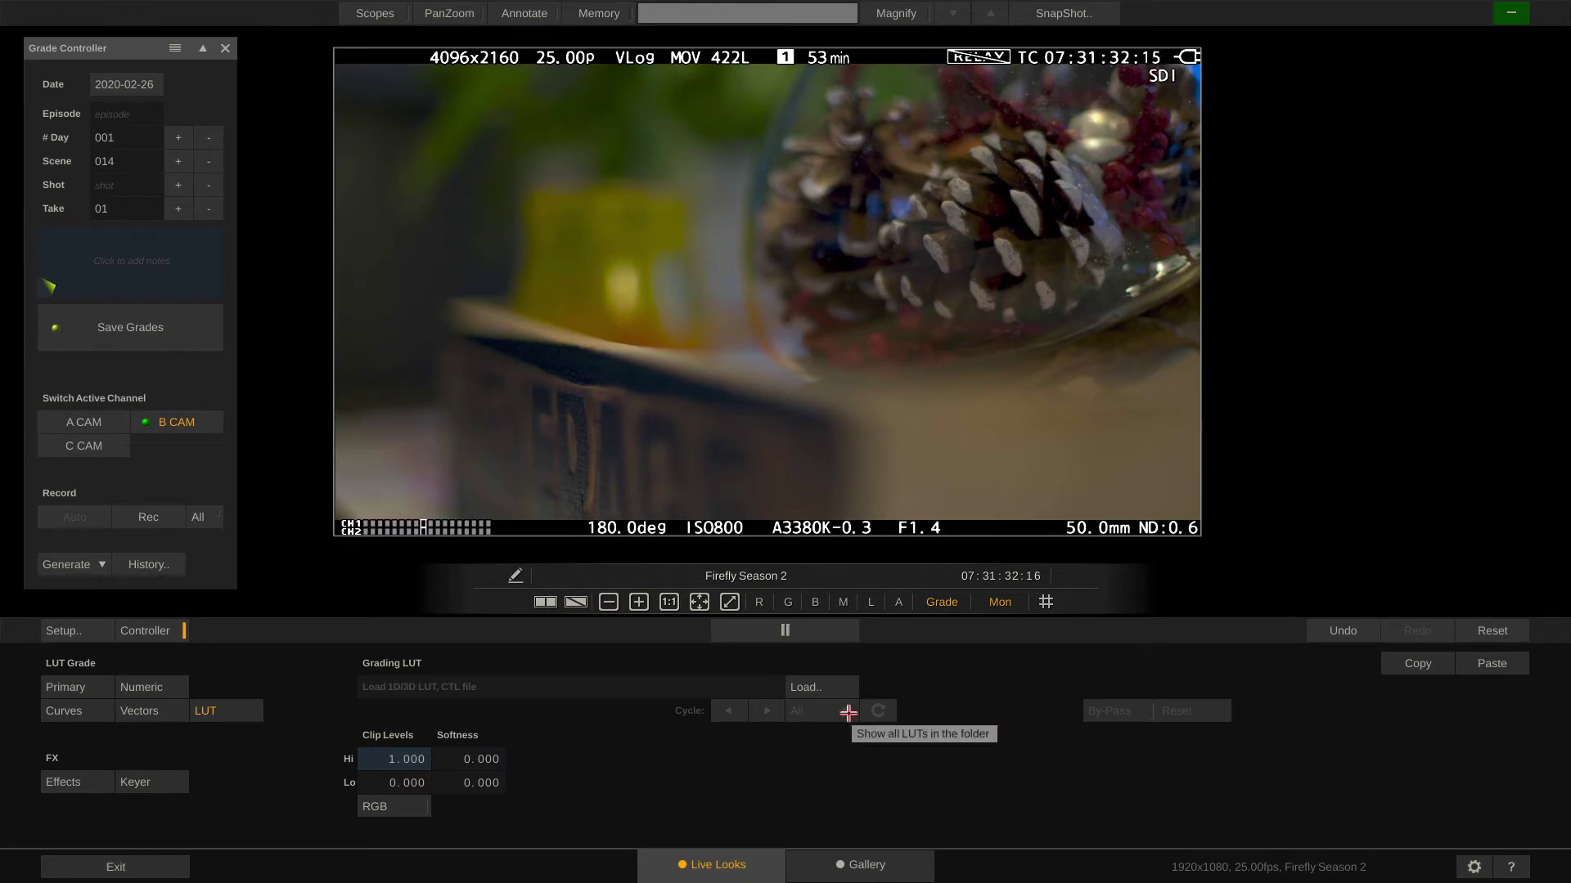
pyautogui.click(821, 687)
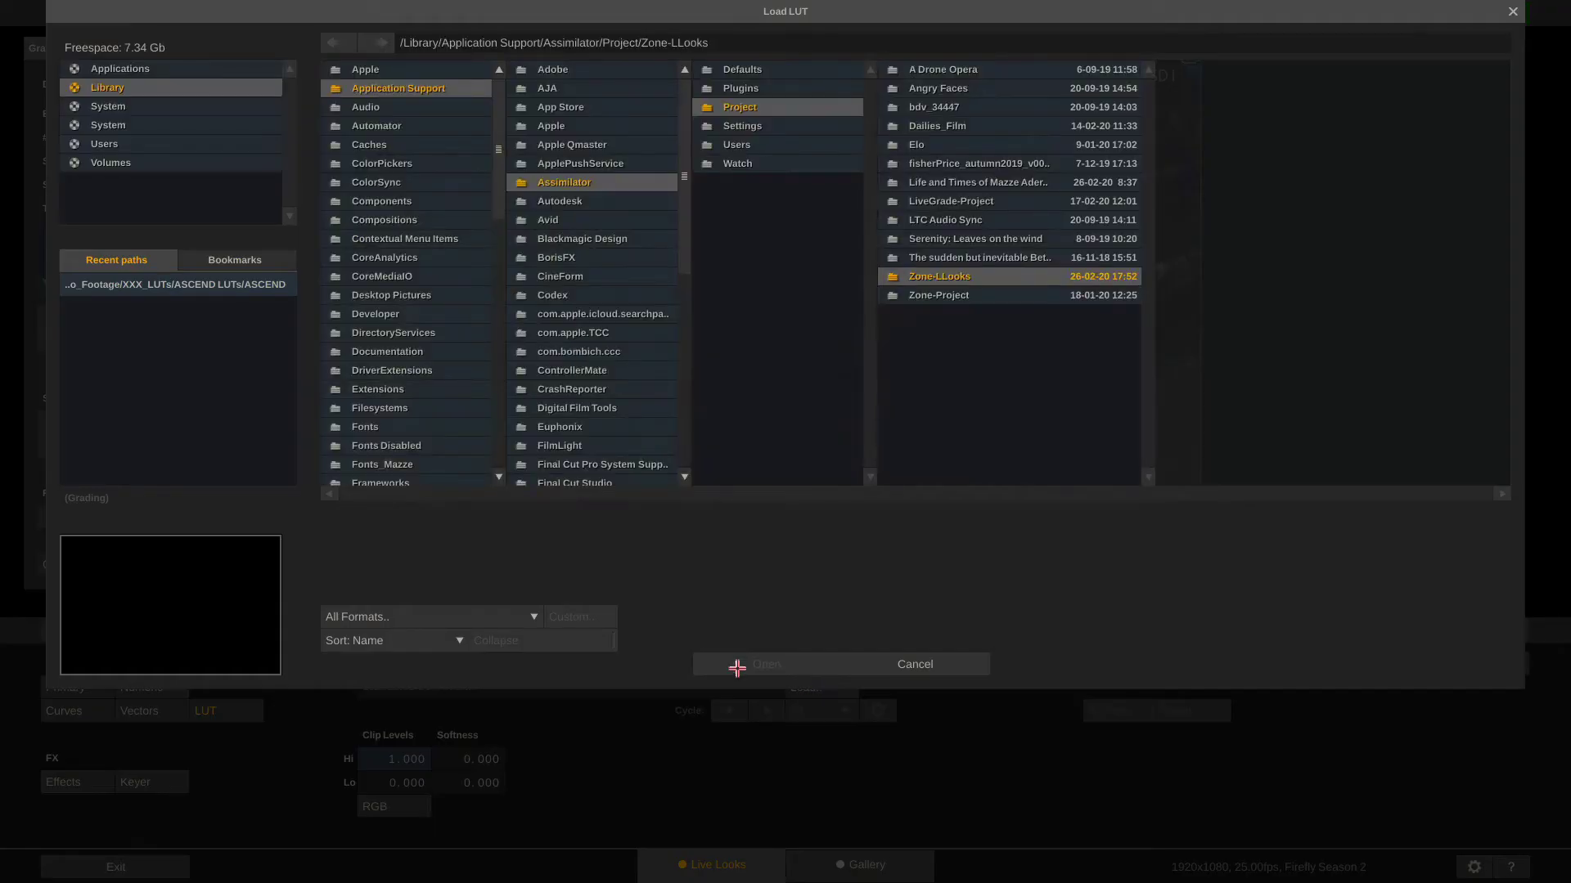
pyautogui.click(220, 284)
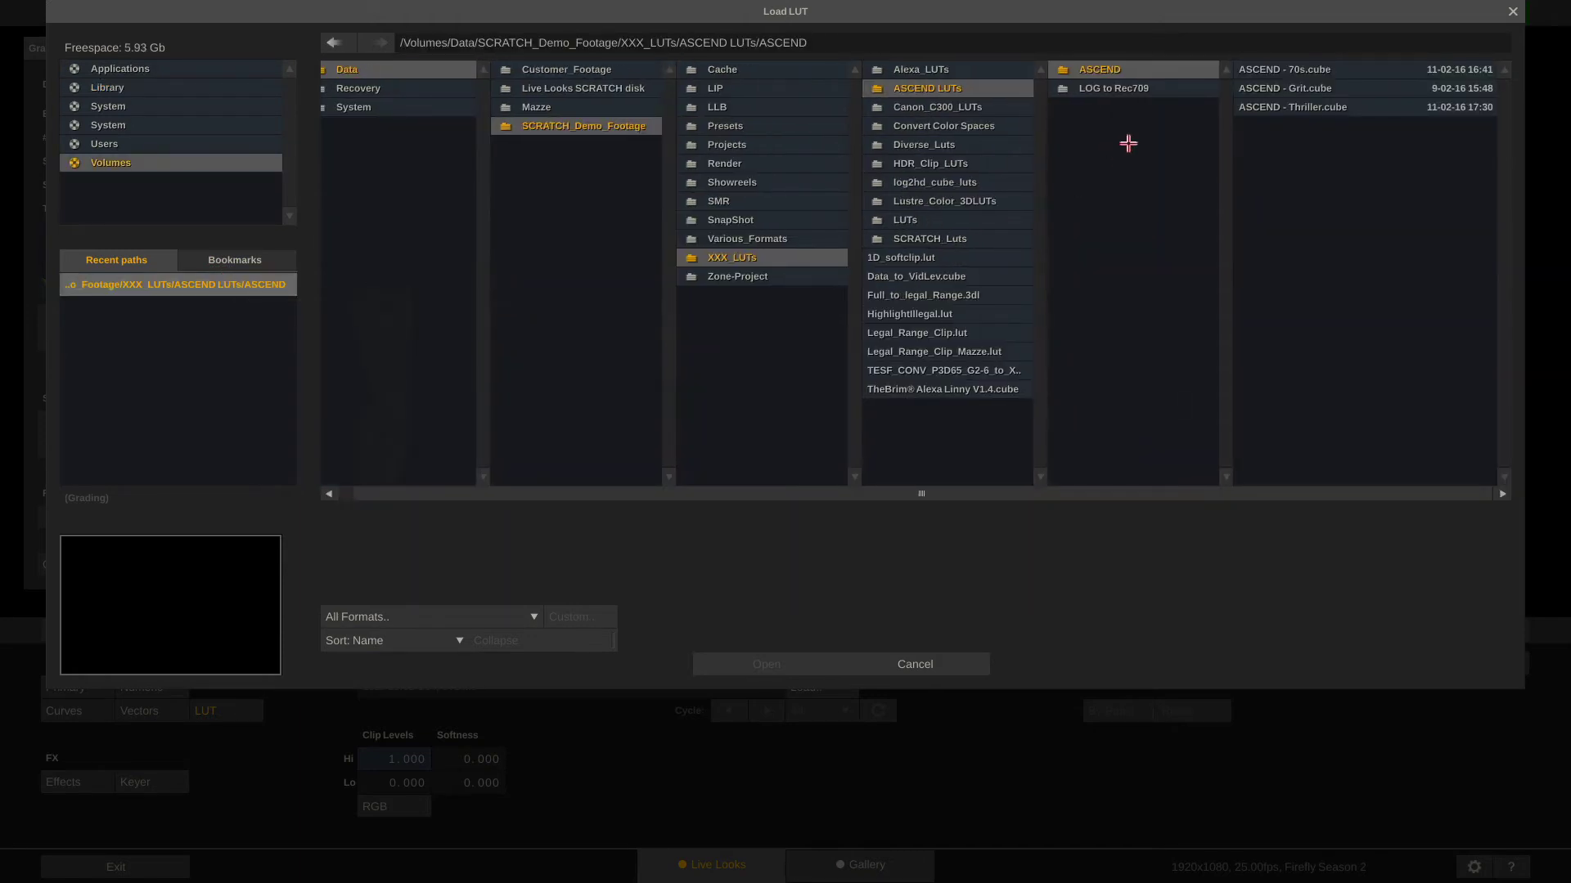
pyautogui.click(1365, 69)
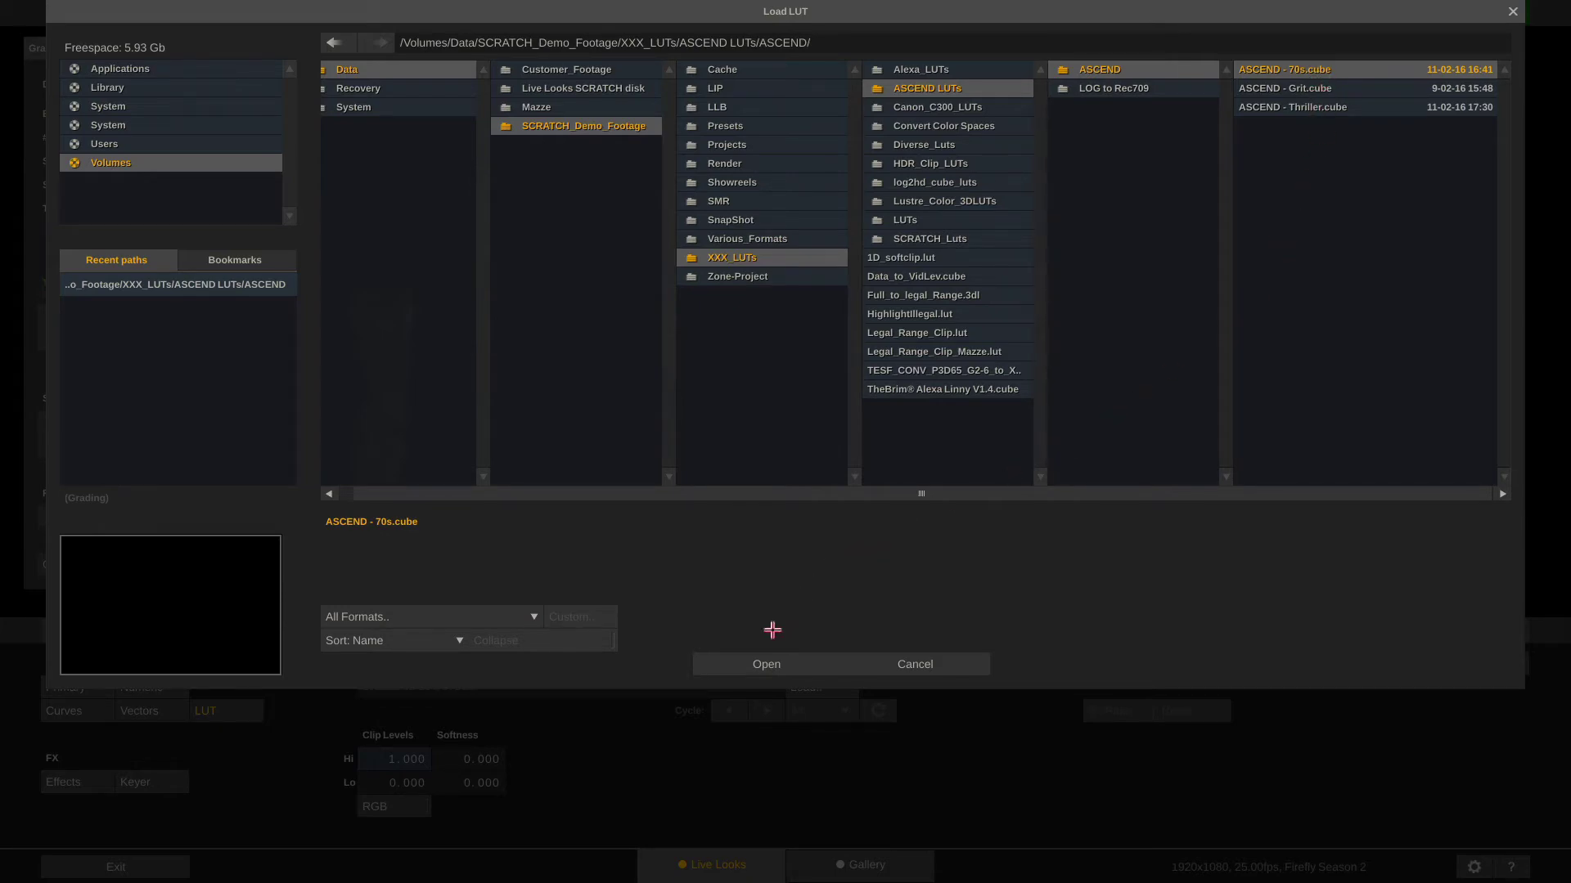
pyautogui.click(748, 661)
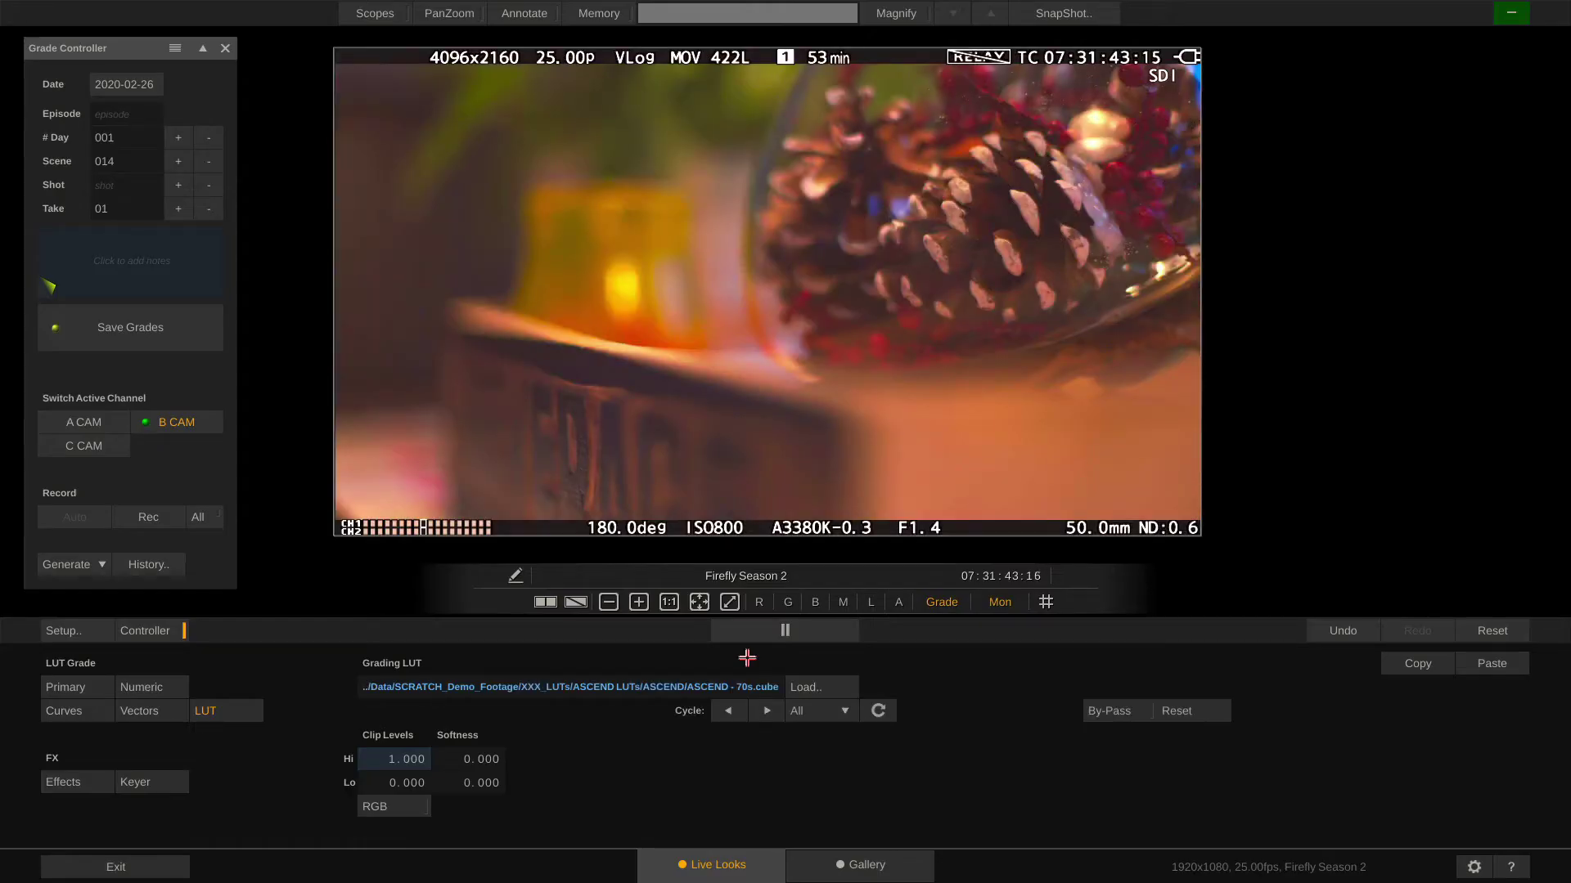
# - Cycle back and forth between the ASCEND - Grit and ASCEND - Thriller LUT looks
pyautogui.click(766, 710)
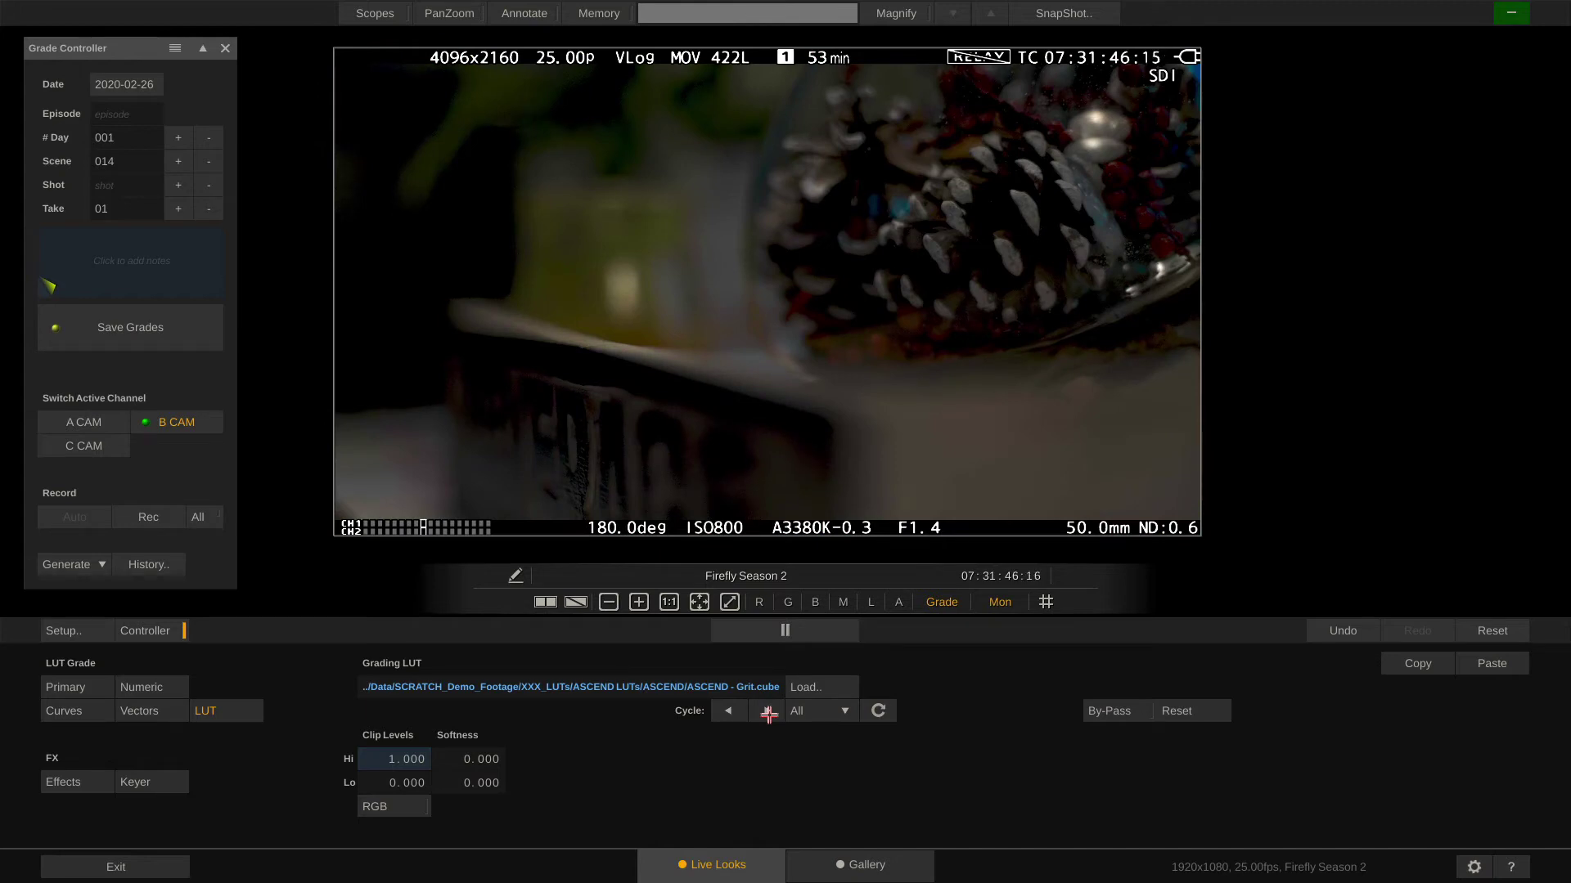
pyautogui.click(768, 711)
pyautogui.click(768, 712)
pyautogui.click(768, 712)
pyautogui.click(769, 712)
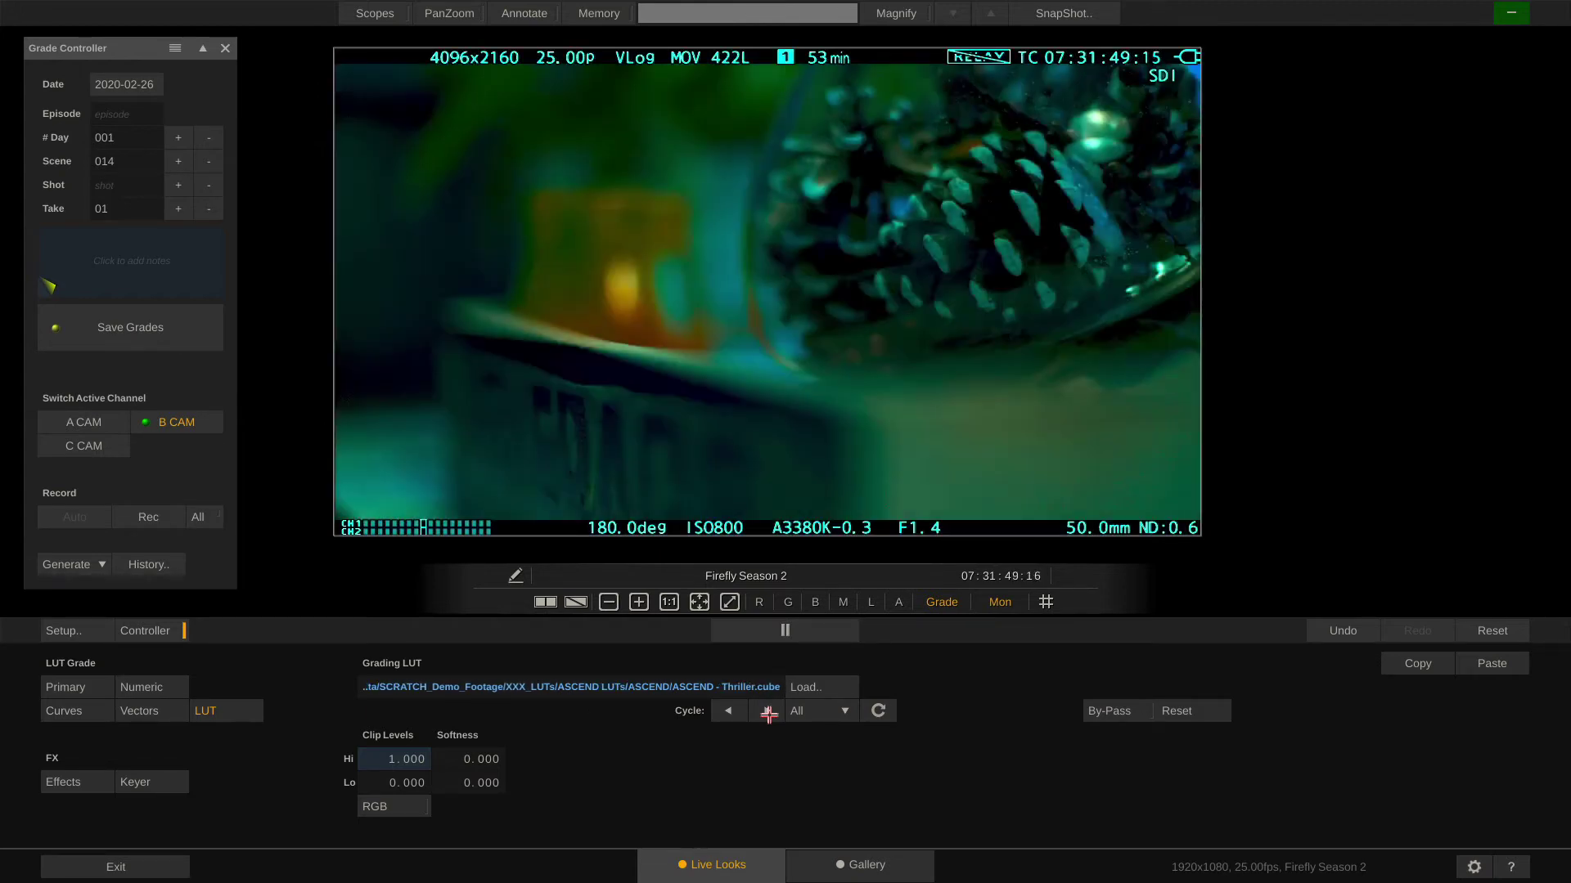
# - Choose ASCEND - Grit from the All LUT list and open the project Setup
pyautogui.click(834, 714)
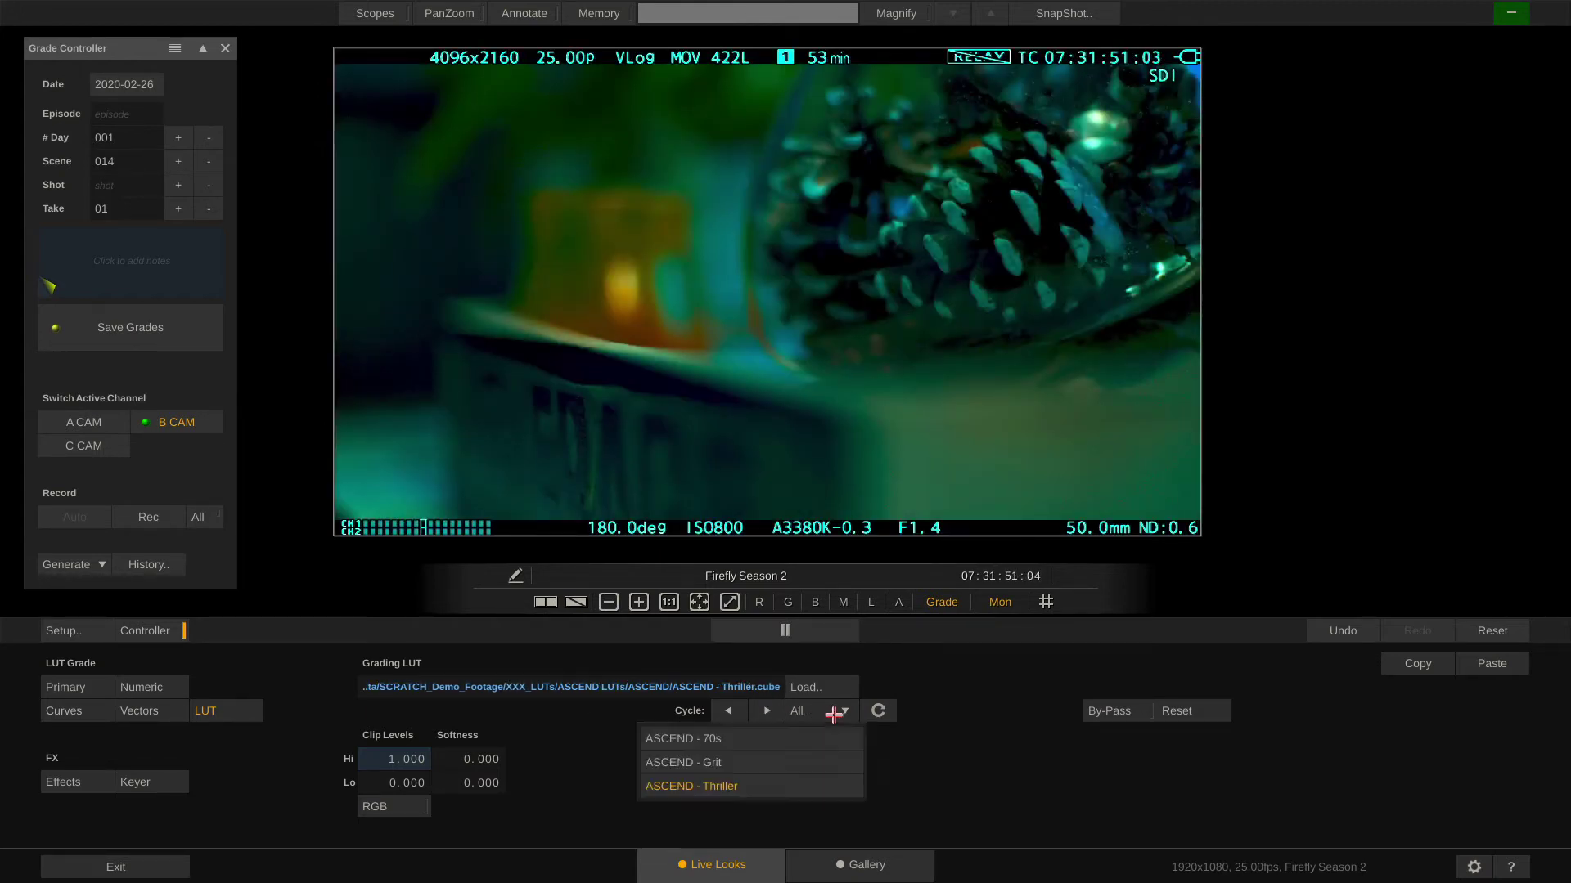
pyautogui.click(815, 769)
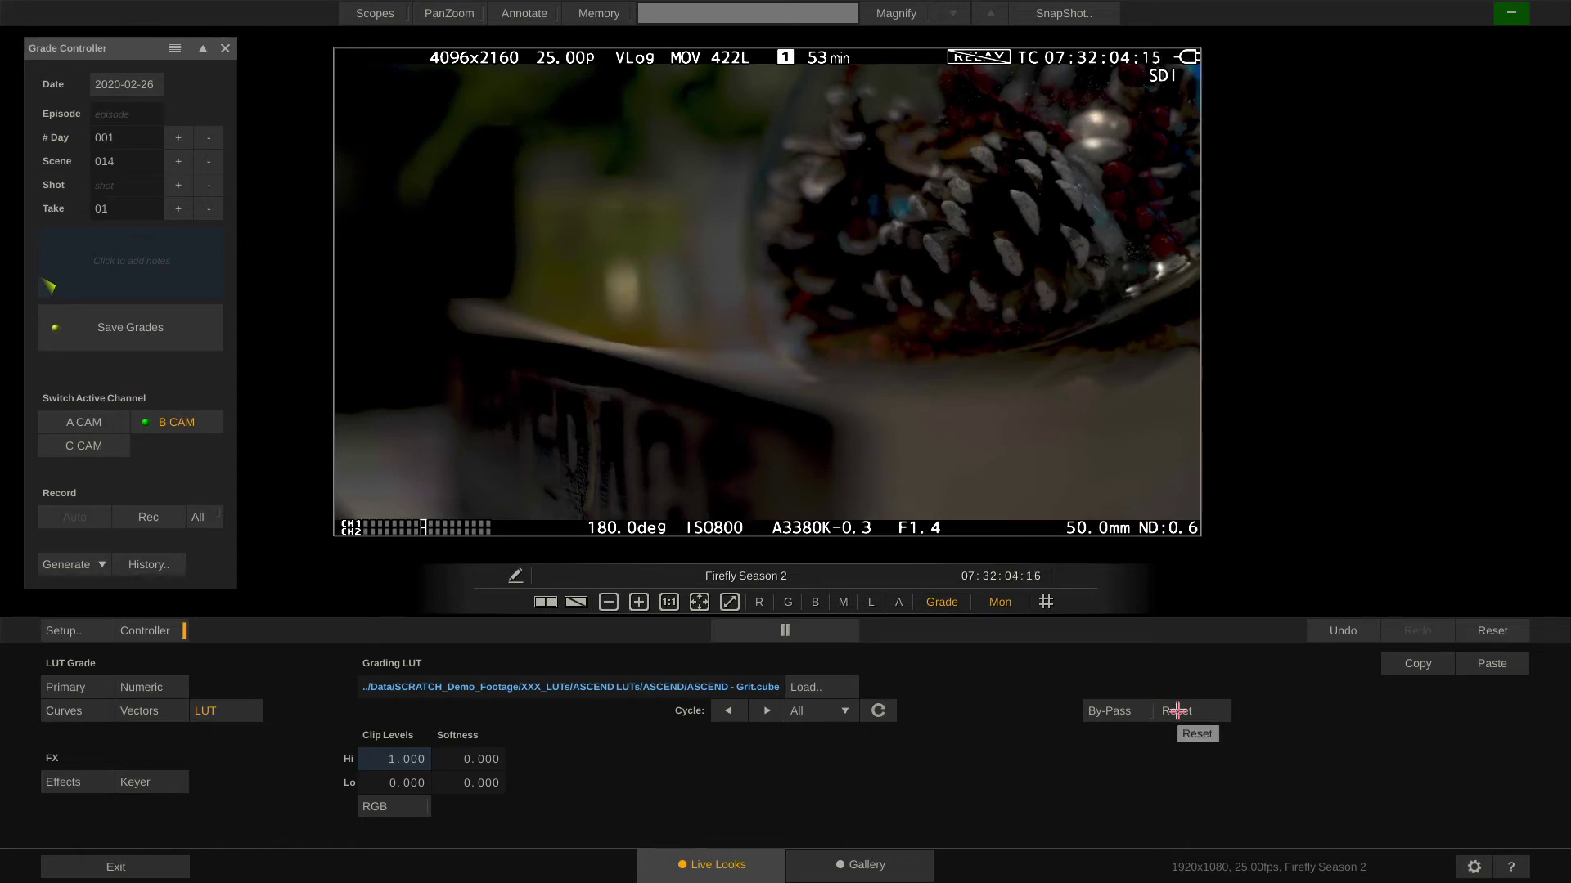
pyautogui.click(80, 631)
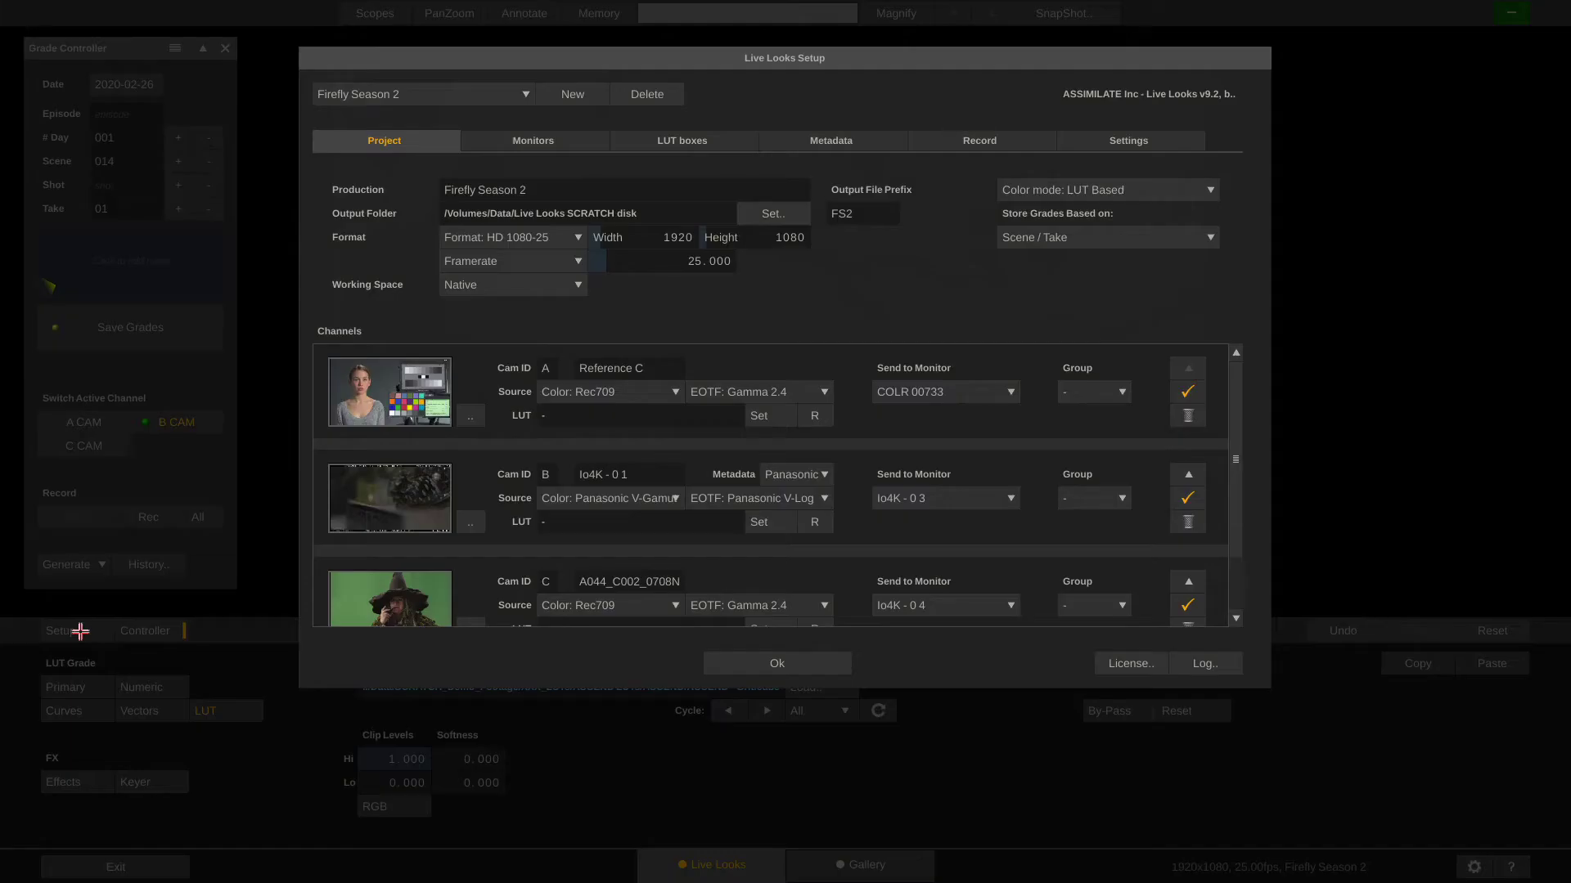
# - Set the project Color mode to CDL Only and confirm
pyautogui.click(1129, 190)
pyautogui.click(1125, 204)
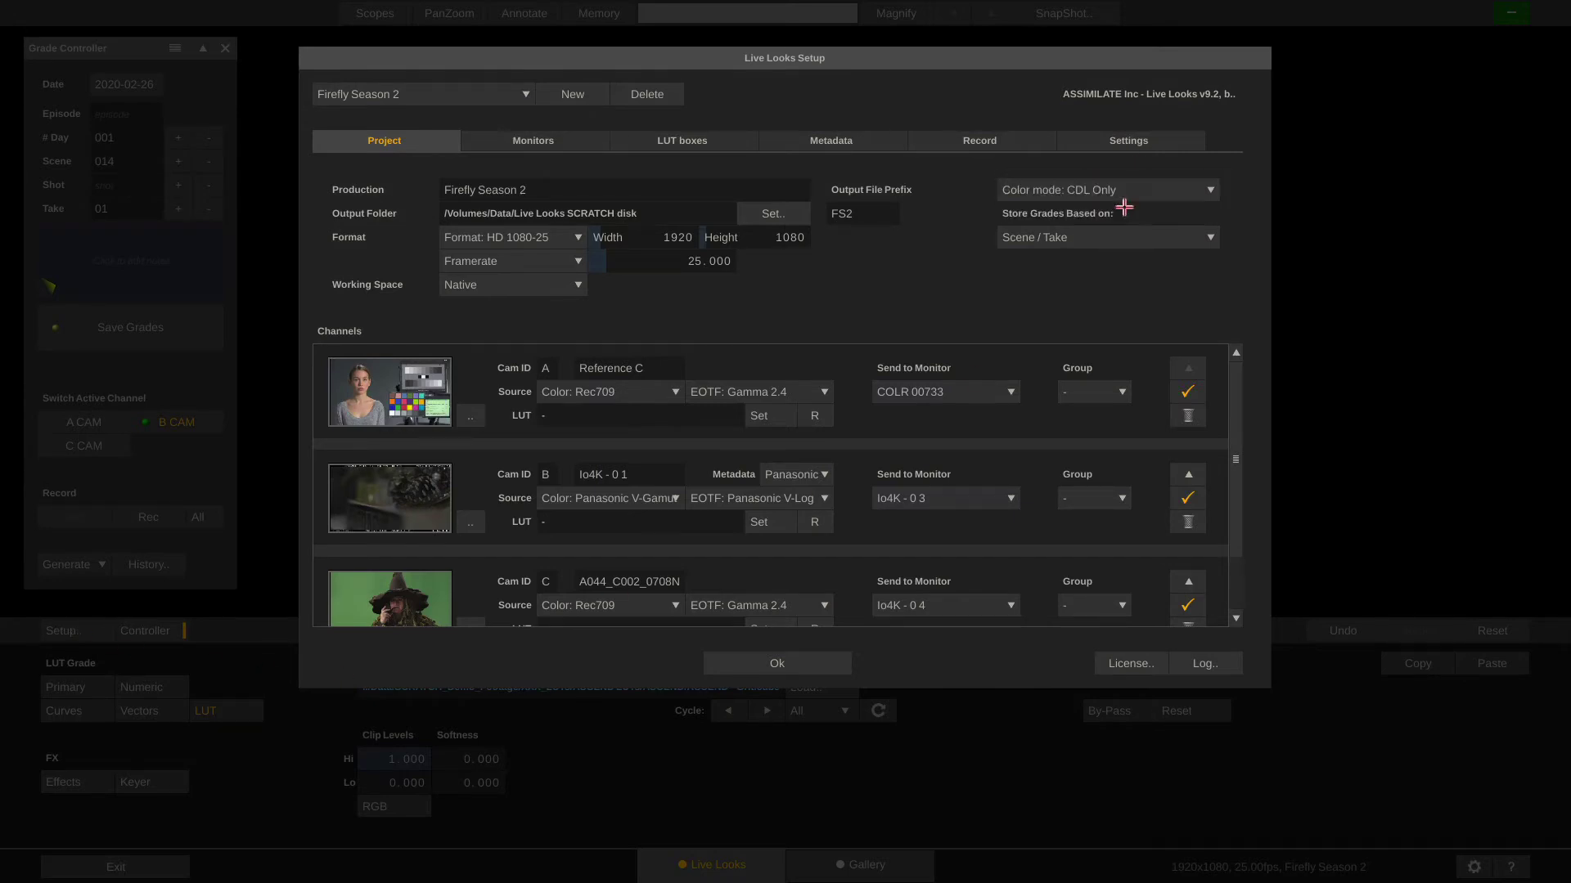
pyautogui.click(762, 664)
# - Reset the loaded LUT in the LUT settings and show the numeric CDL values
pyautogui.click(90, 711)
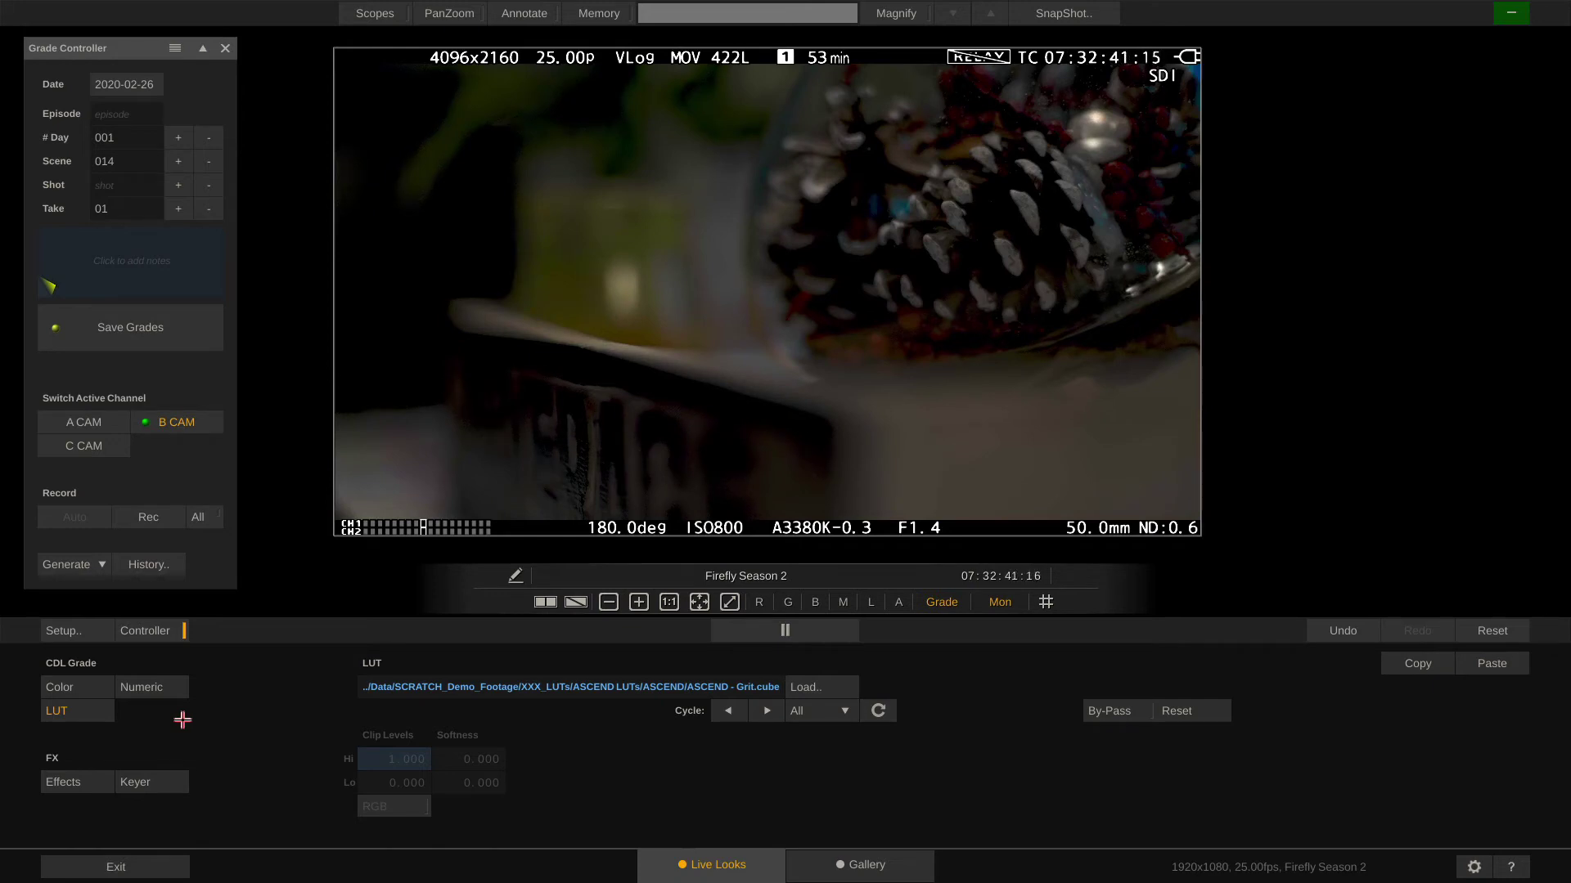
pyautogui.click(1173, 711)
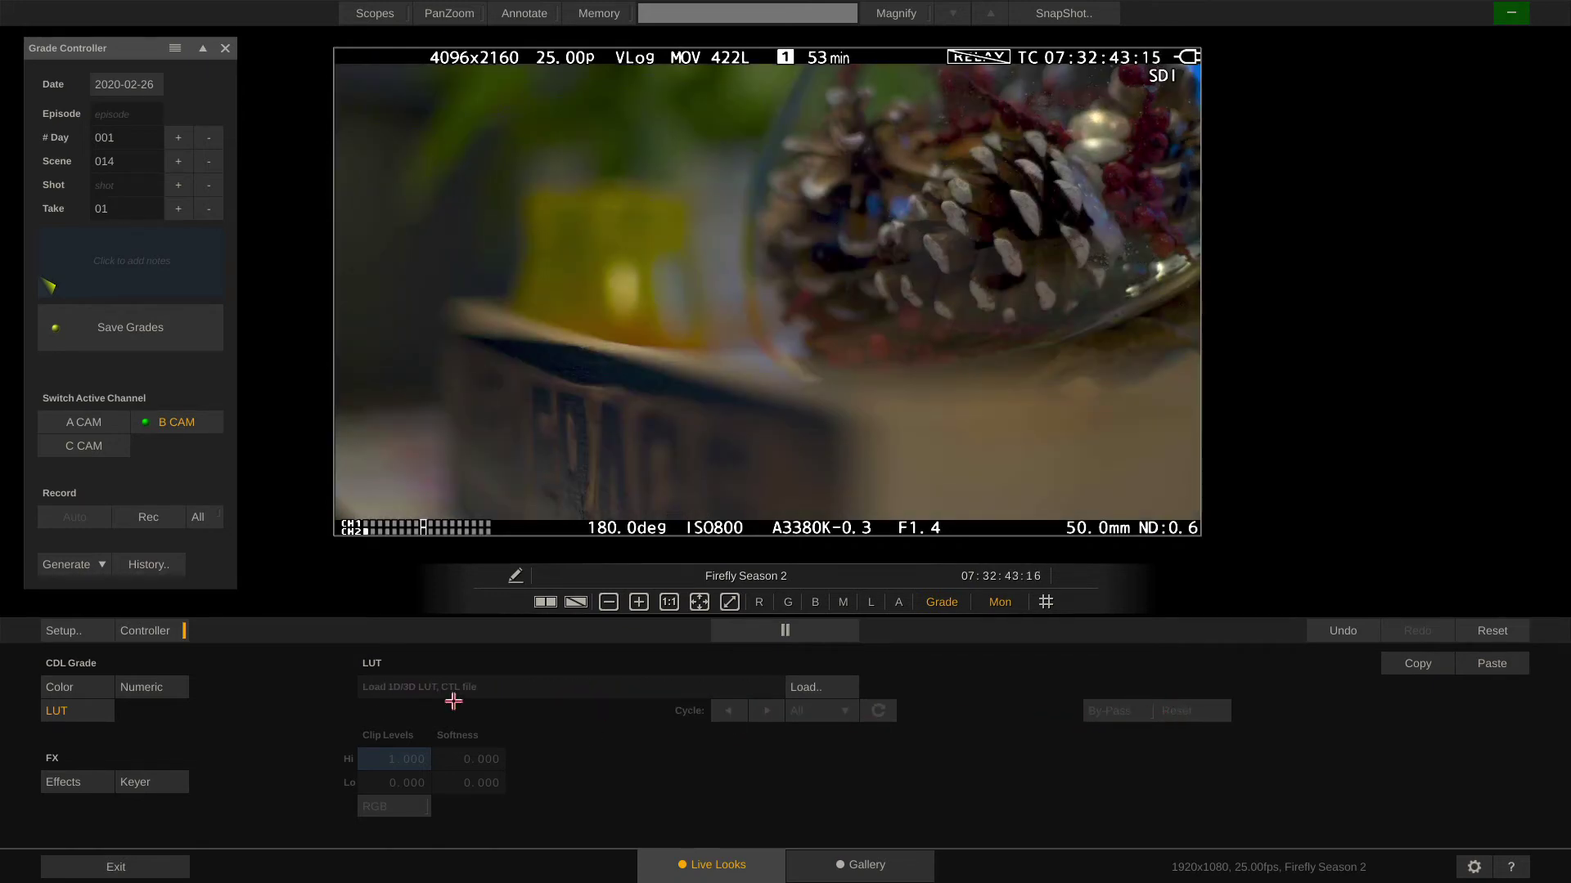
pyautogui.click(150, 687)
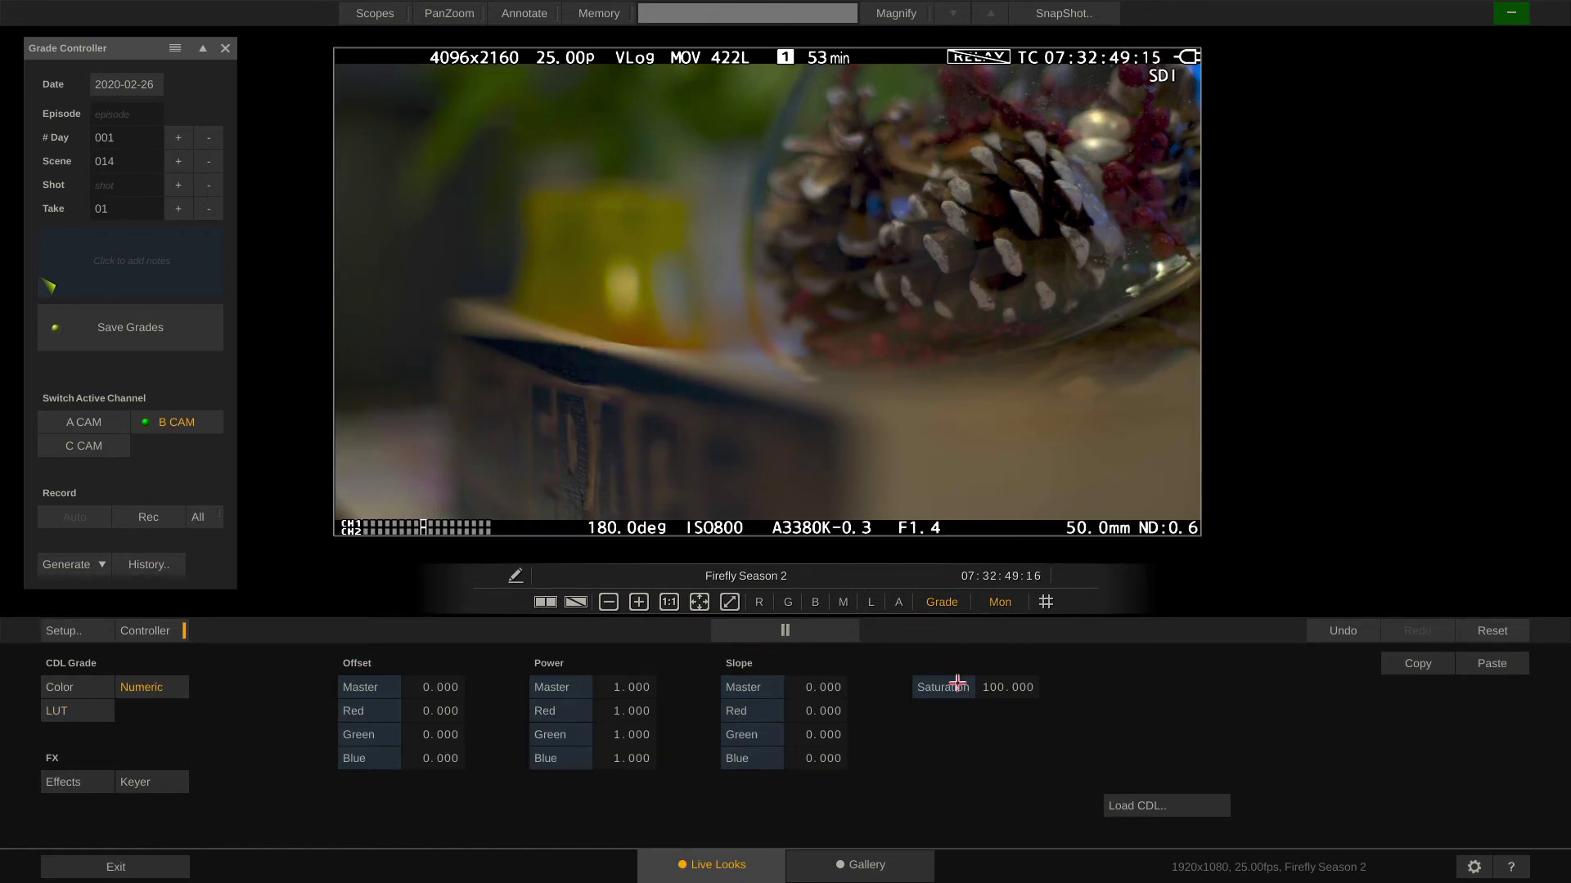
# - Show the colour wheels, try CDL Wheels and CDL Sliders, then settle on LGG Wheels
pyautogui.click(82, 685)
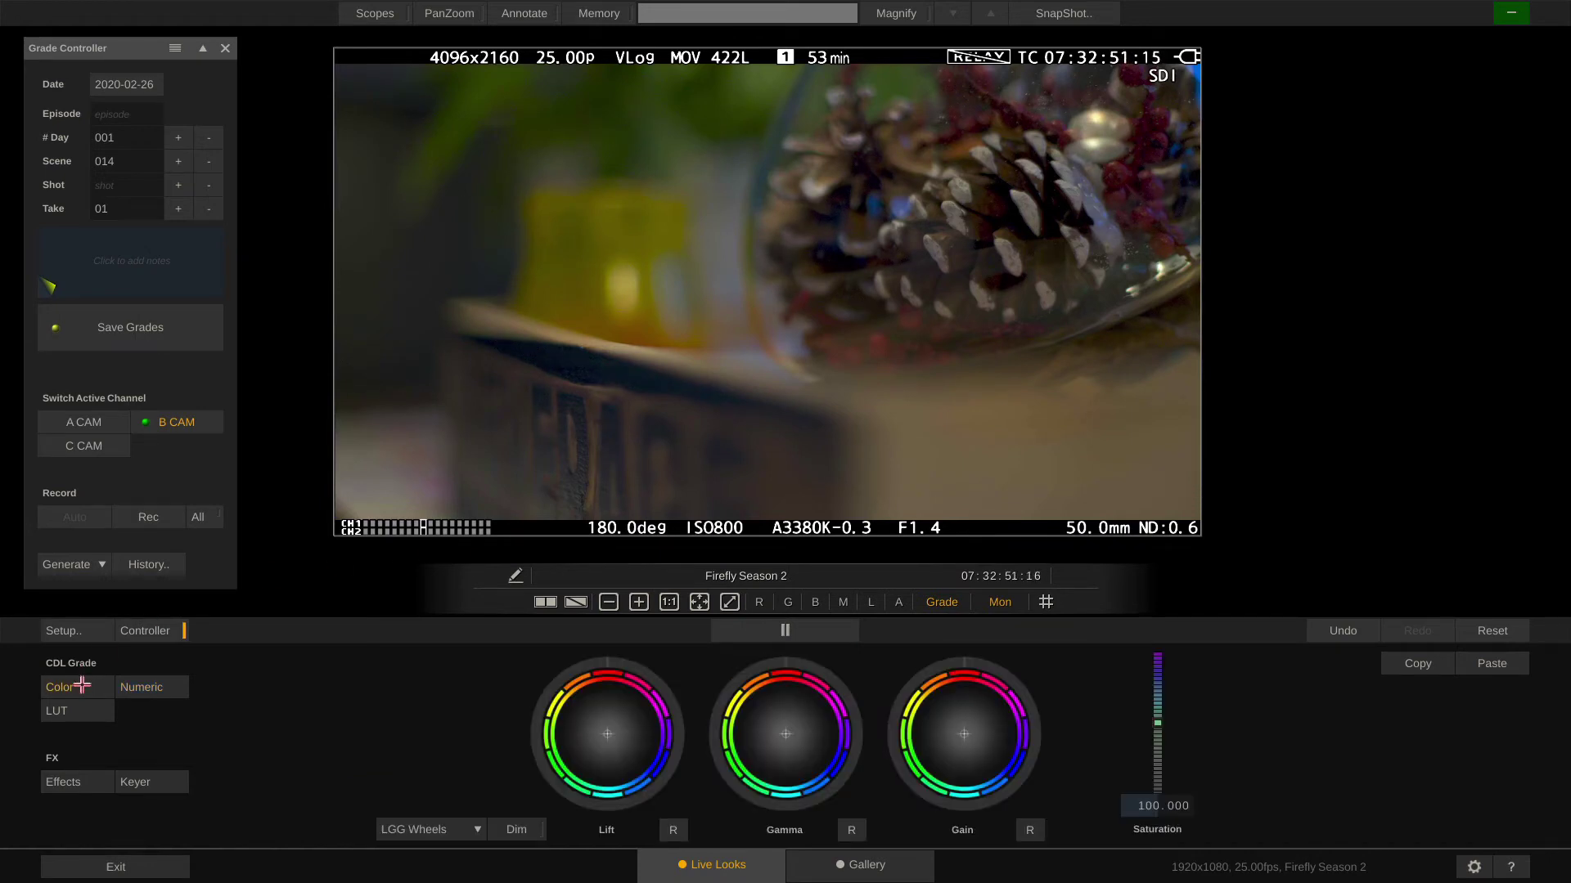
pyautogui.click(472, 827)
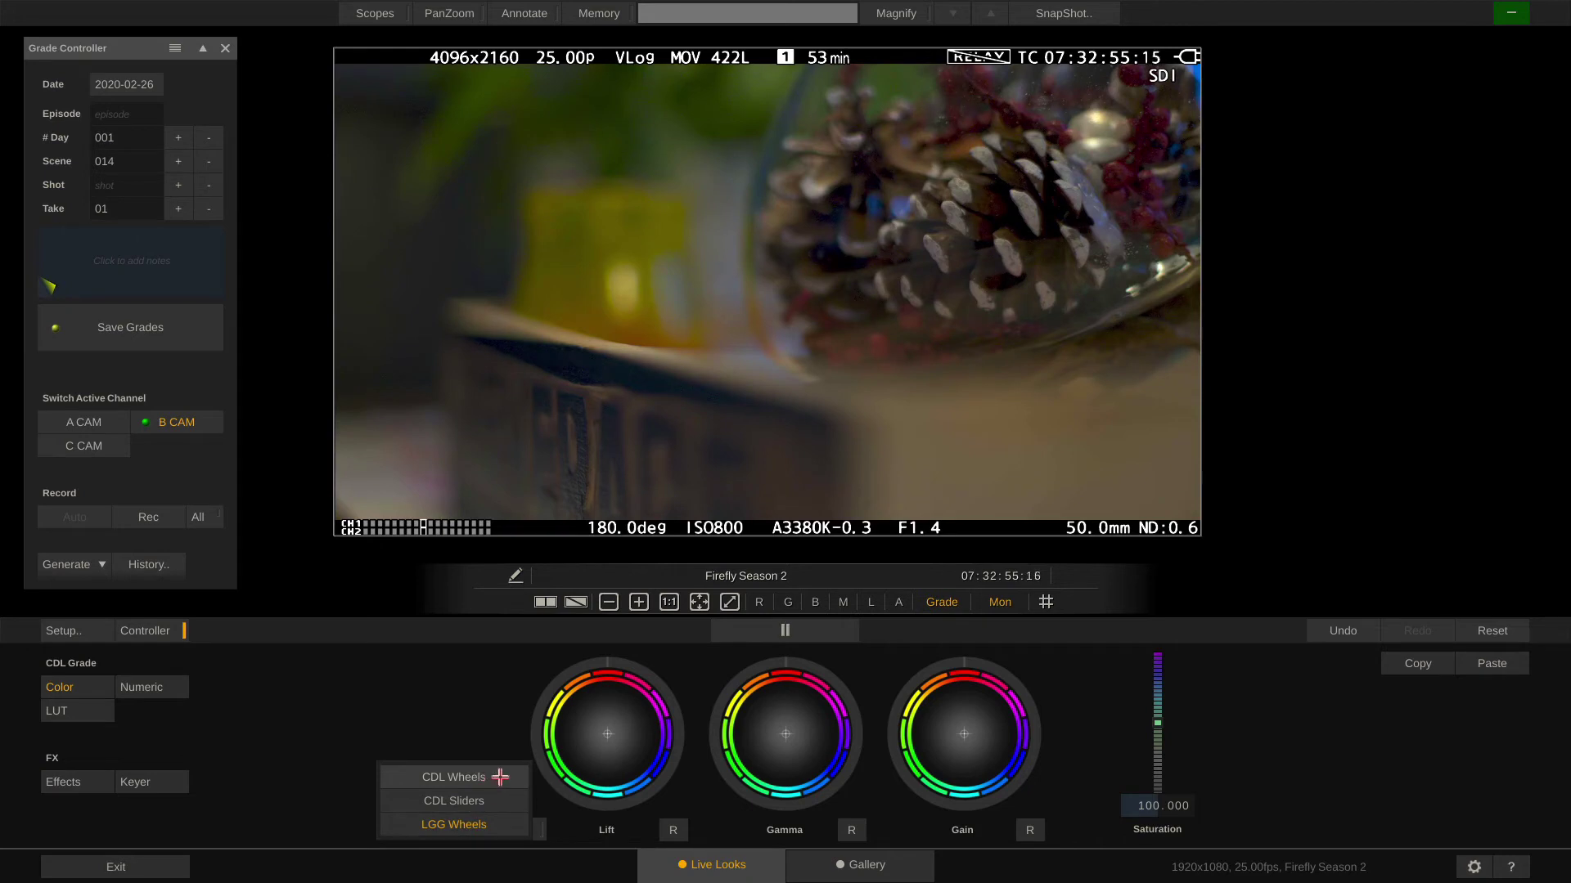
pyautogui.click(454, 778)
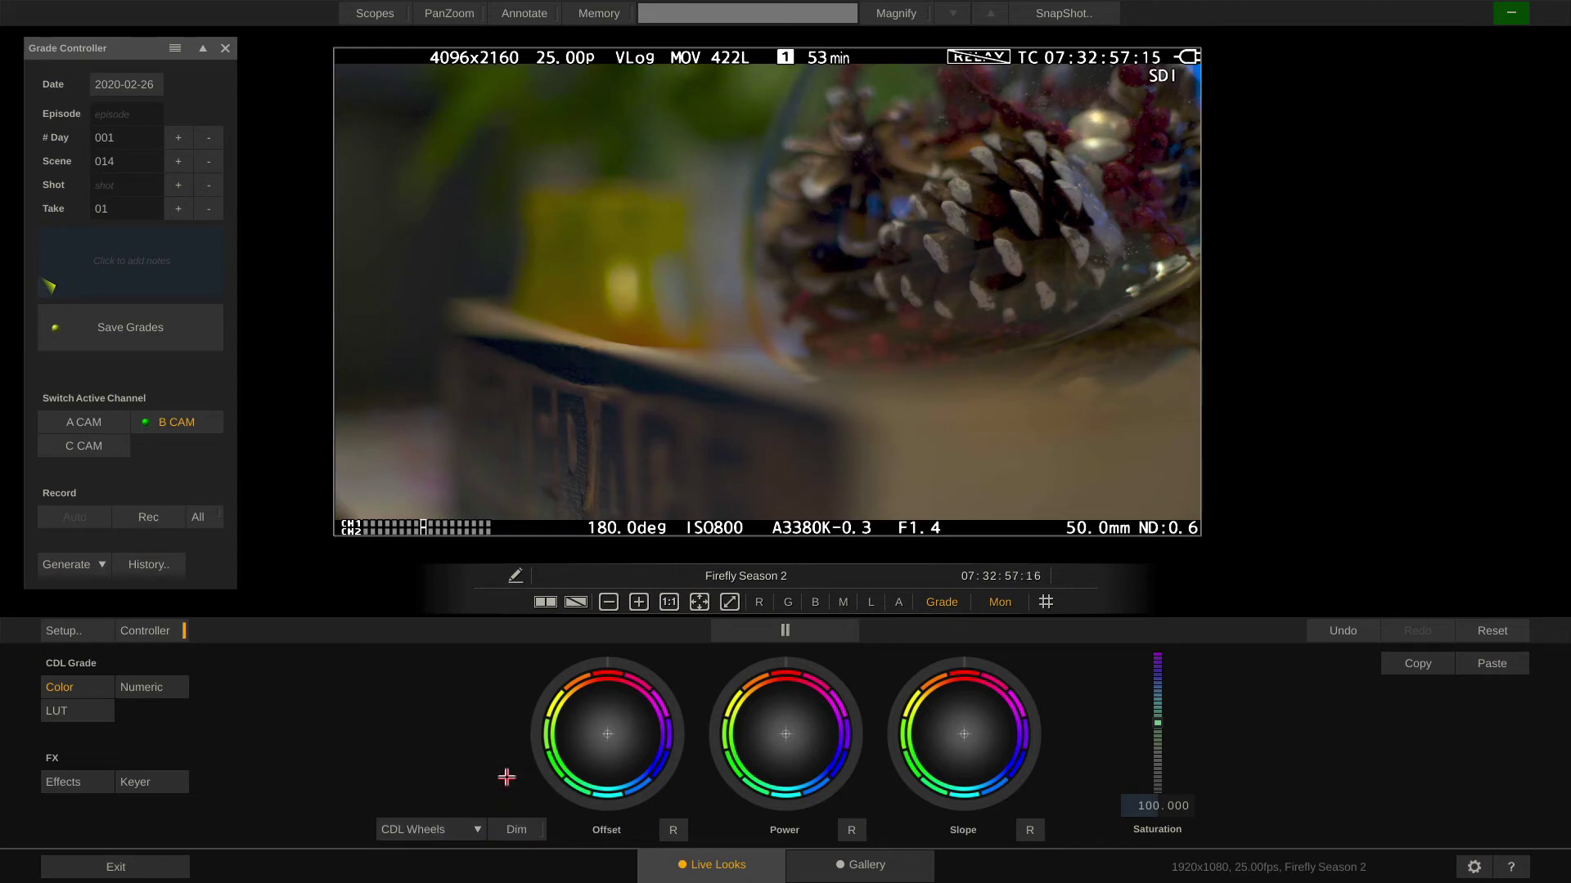
pyautogui.click(449, 828)
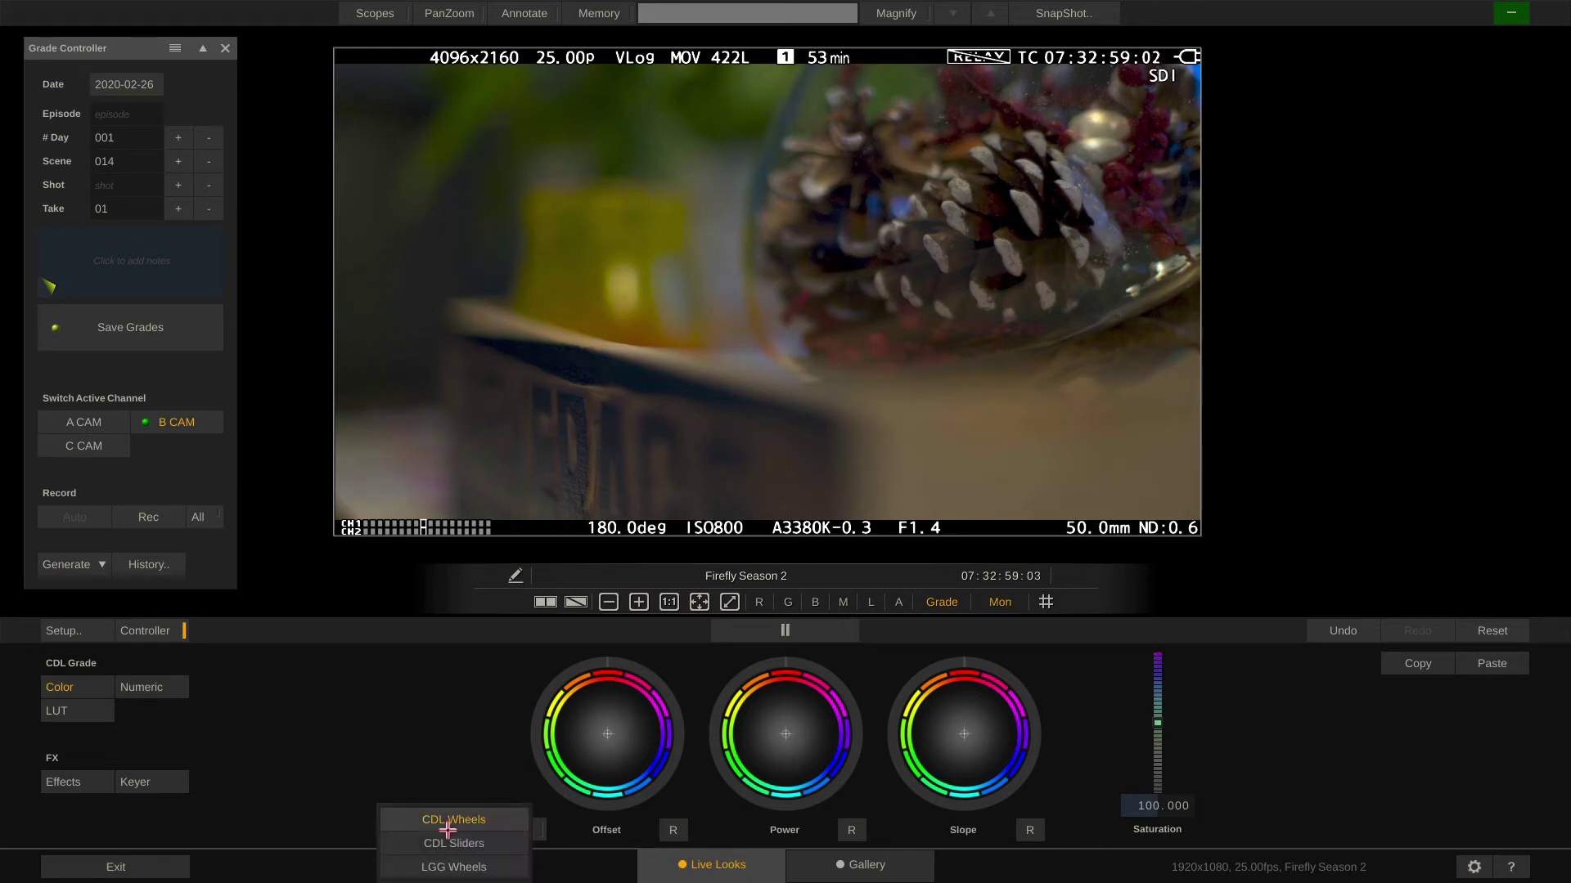
pyautogui.click(499, 843)
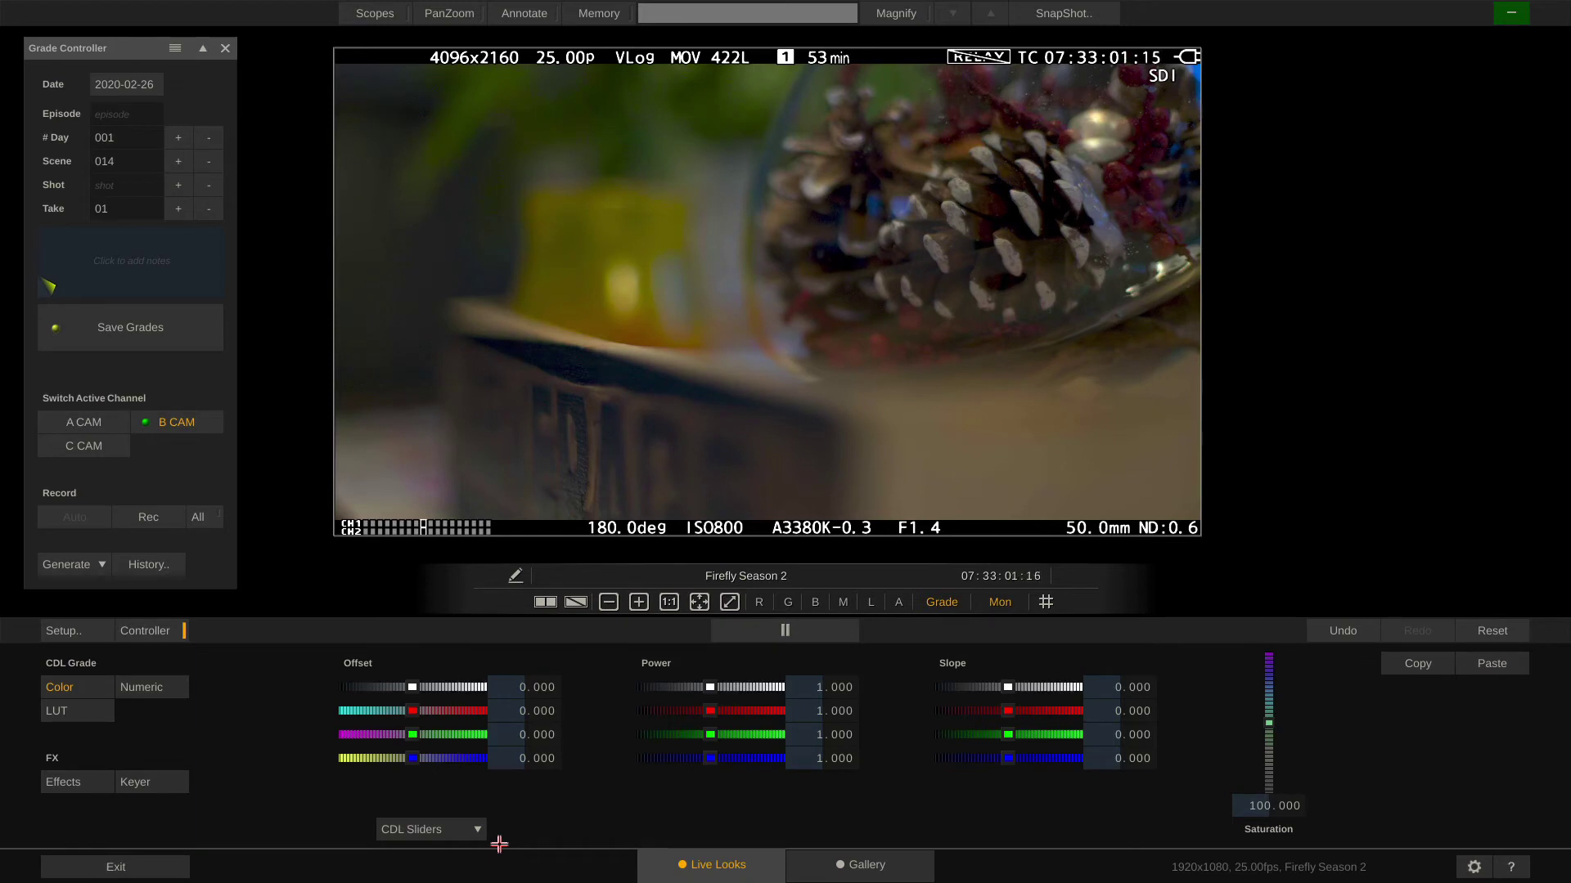
pyautogui.click(455, 826)
pyautogui.click(495, 849)
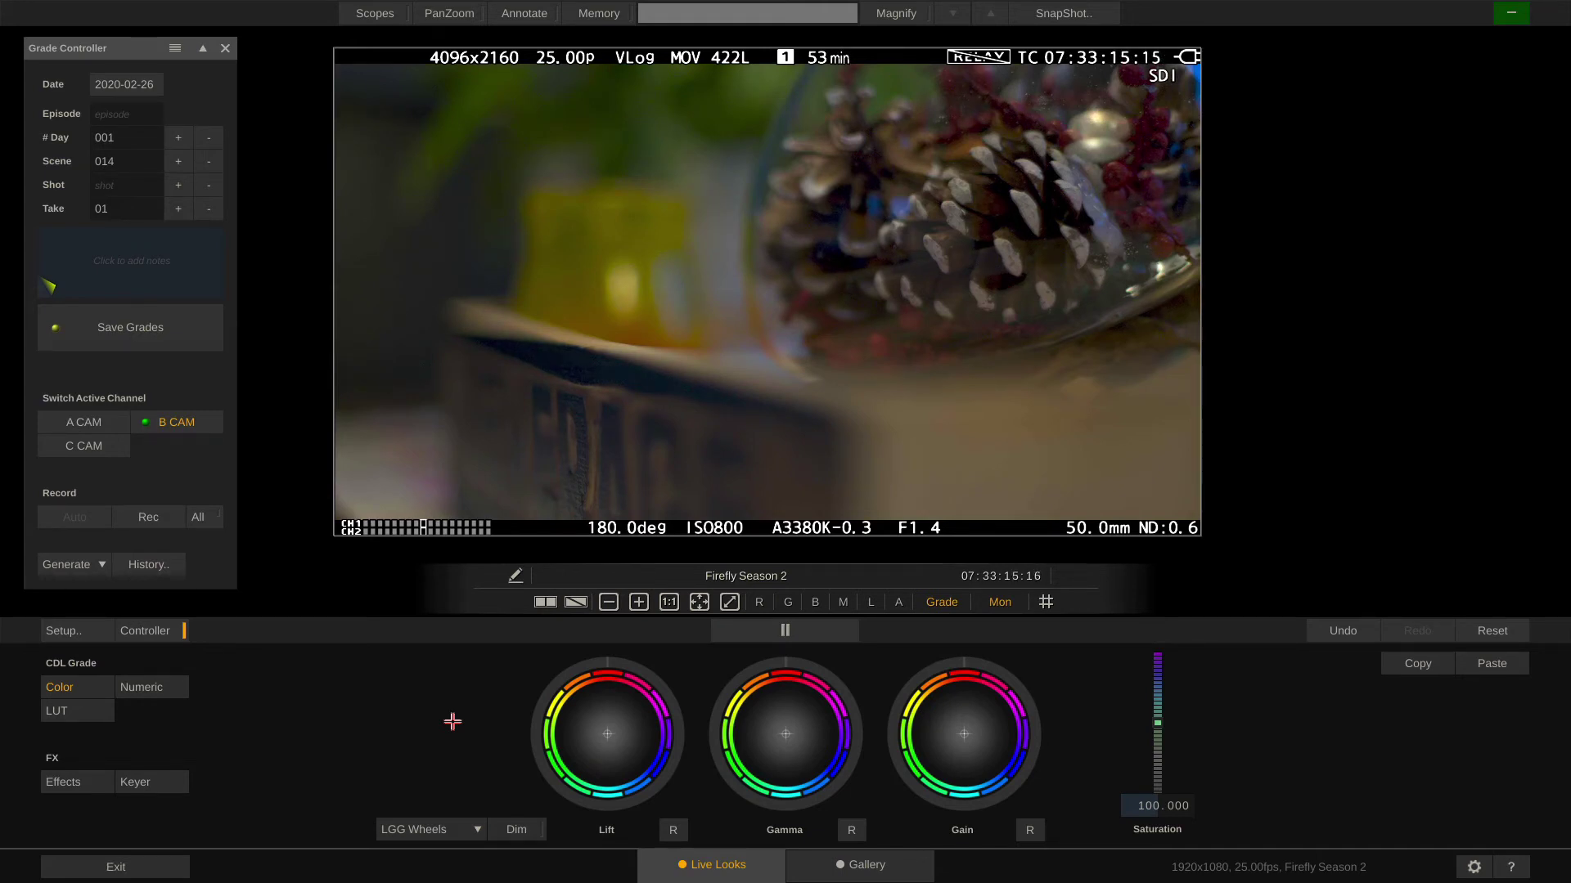
# - Set the project Color mode back to LUT Based in Setup
pyautogui.click(94, 632)
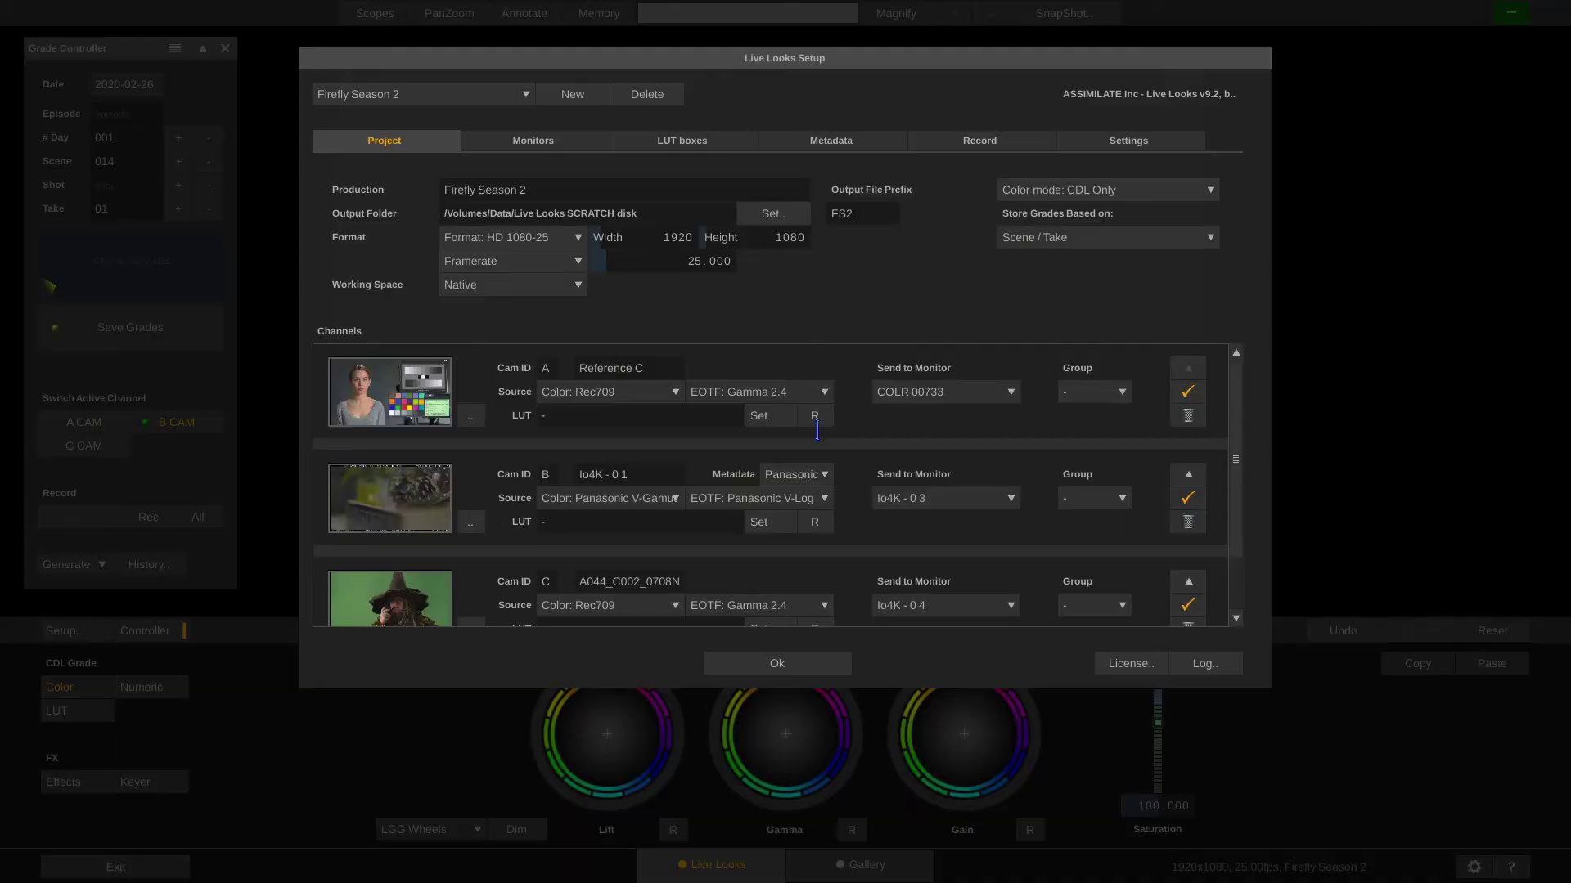
pyautogui.click(1130, 178)
pyautogui.click(1128, 163)
pyautogui.click(769, 663)
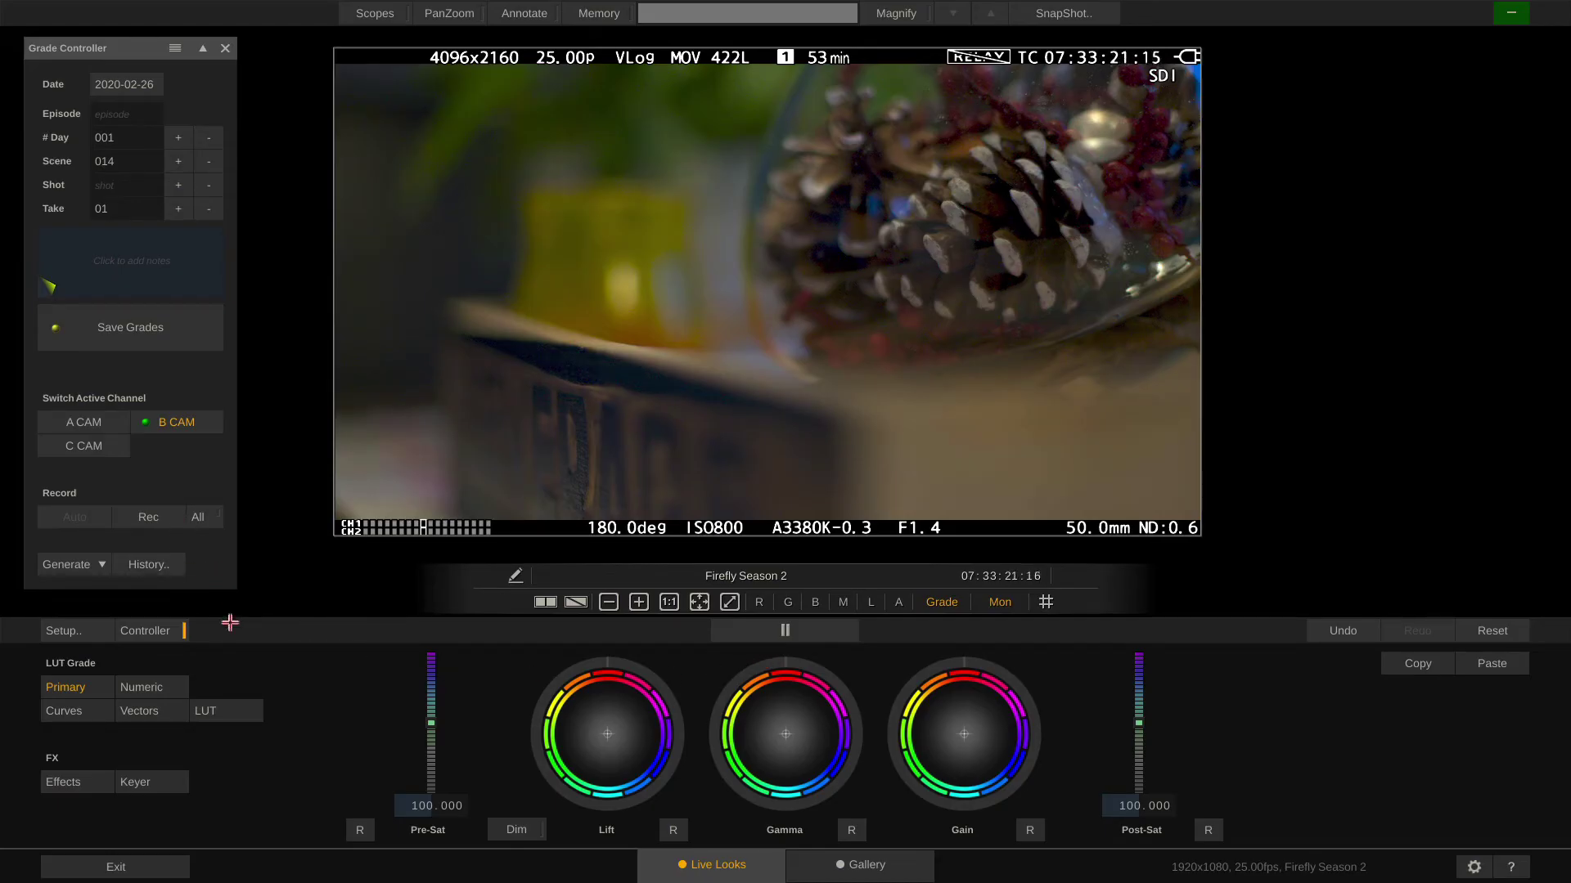
# - In FX Effects, enable film grain, highlight bloom, diffusion at Strength 1.00 and a vignette
pyautogui.click(65, 781)
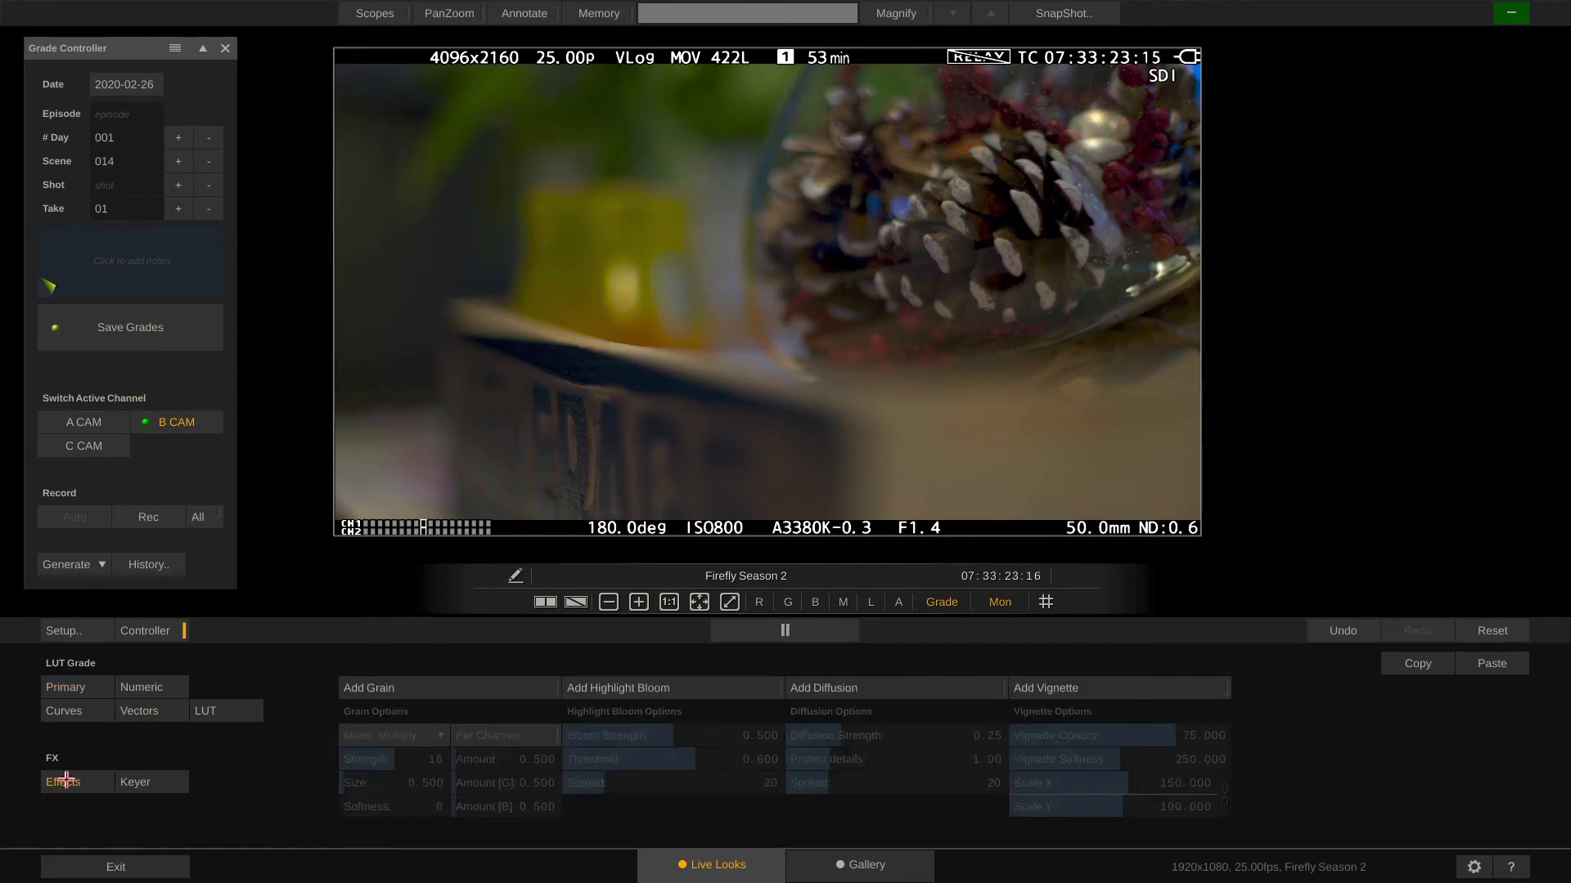
pyautogui.click(496, 685)
pyautogui.click(655, 688)
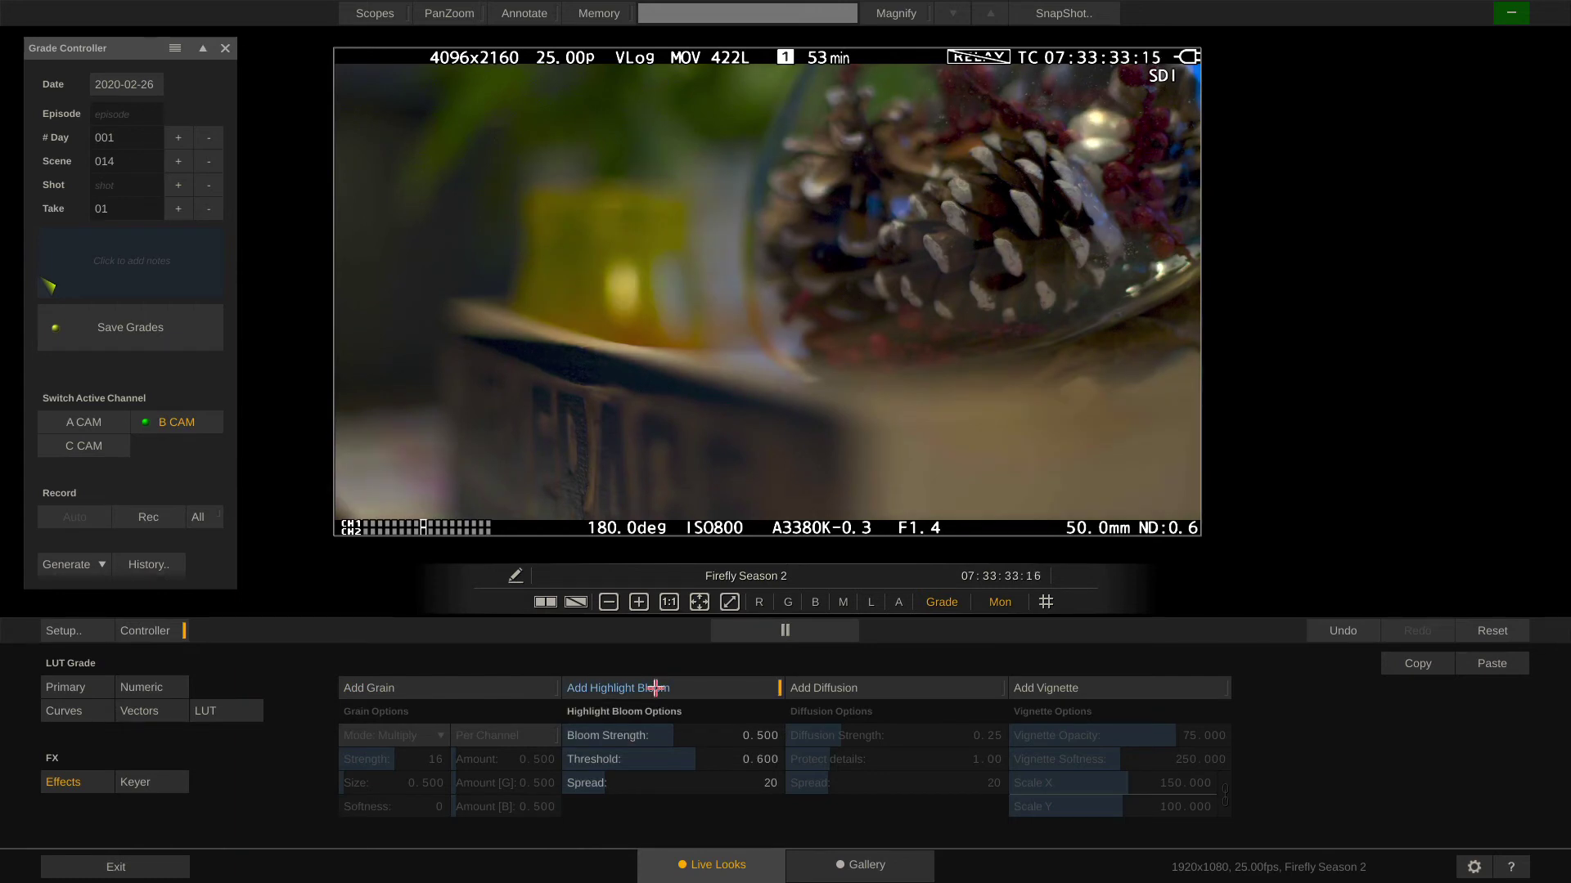
pyautogui.click(882, 684)
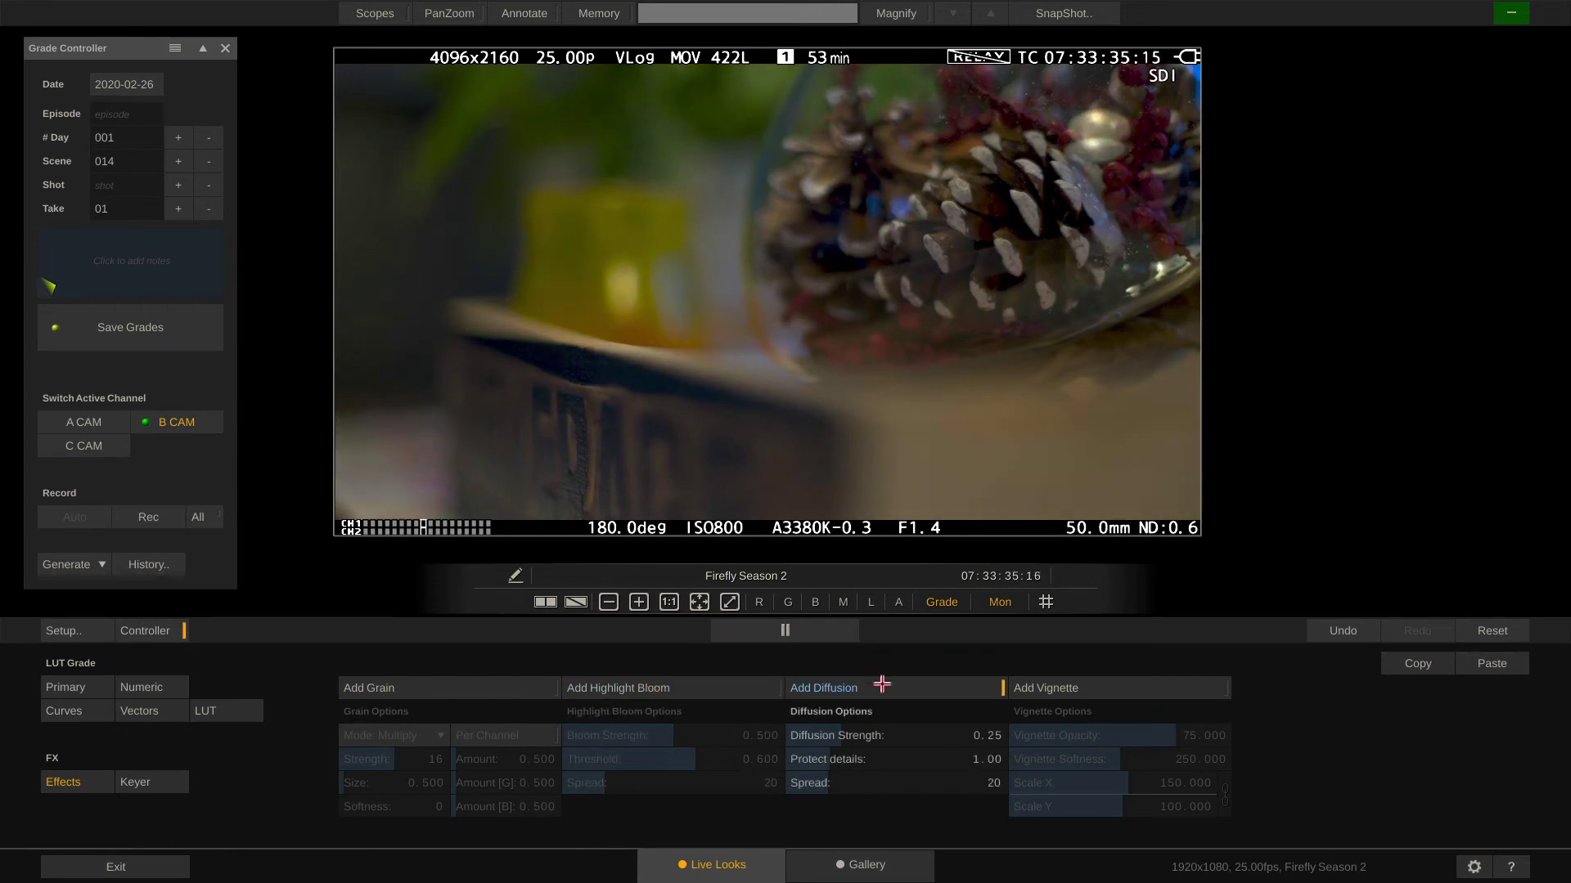
pyautogui.moveTo(981, 742)
pyautogui.mouseDown()
pyautogui.moveTo(940, 757)
pyautogui.moveTo(943, 704)
pyautogui.moveTo(967, 744)
pyautogui.mouseUp()
pyautogui.click(974, 690)
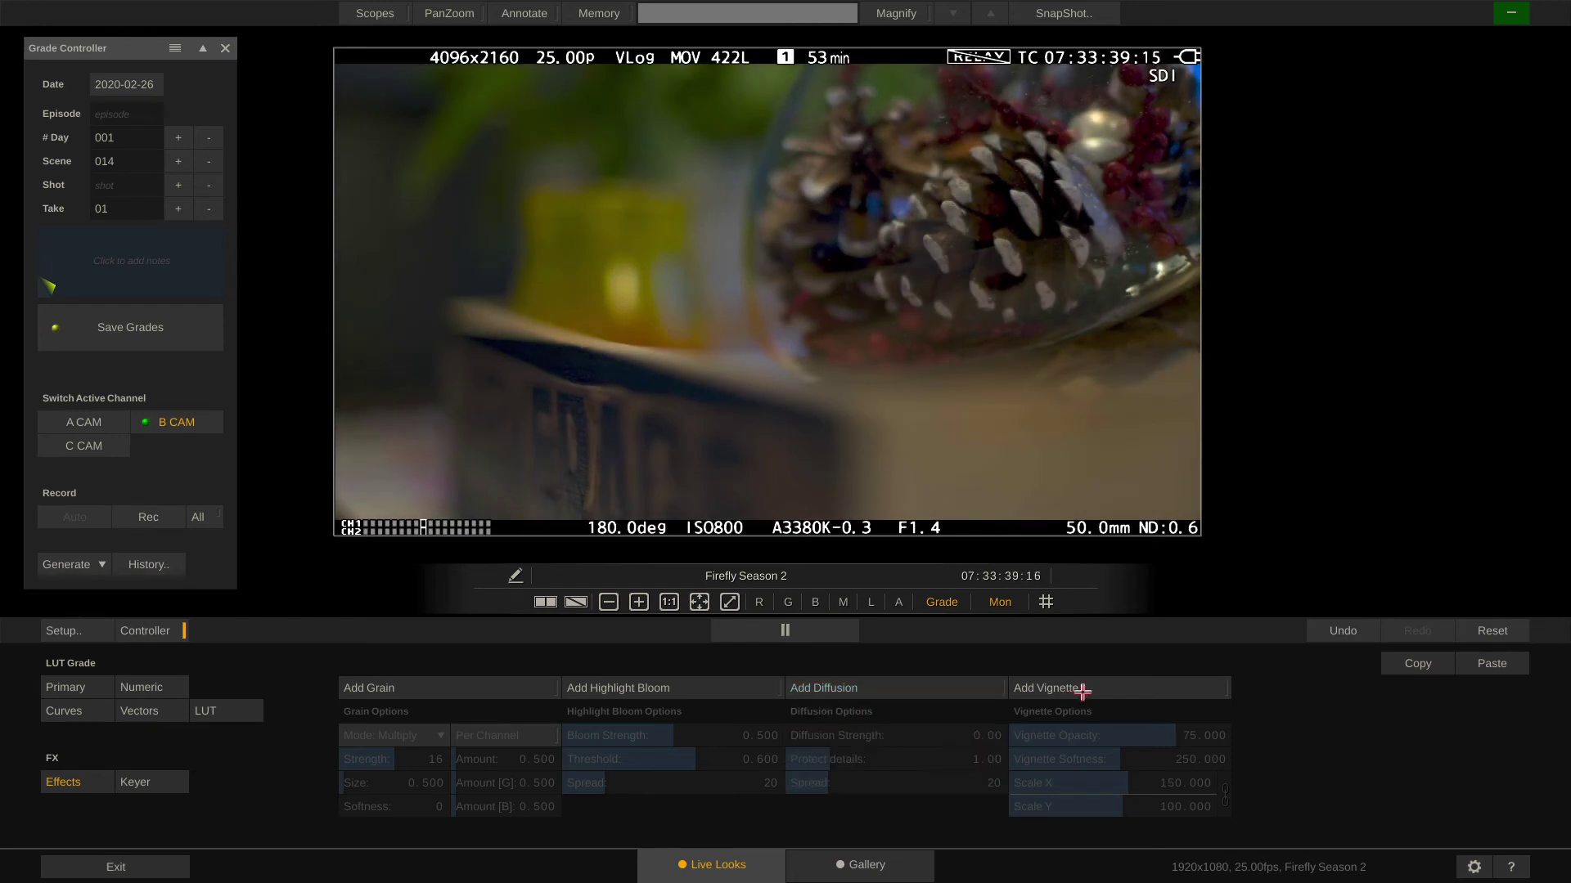
pyautogui.click(1078, 689)
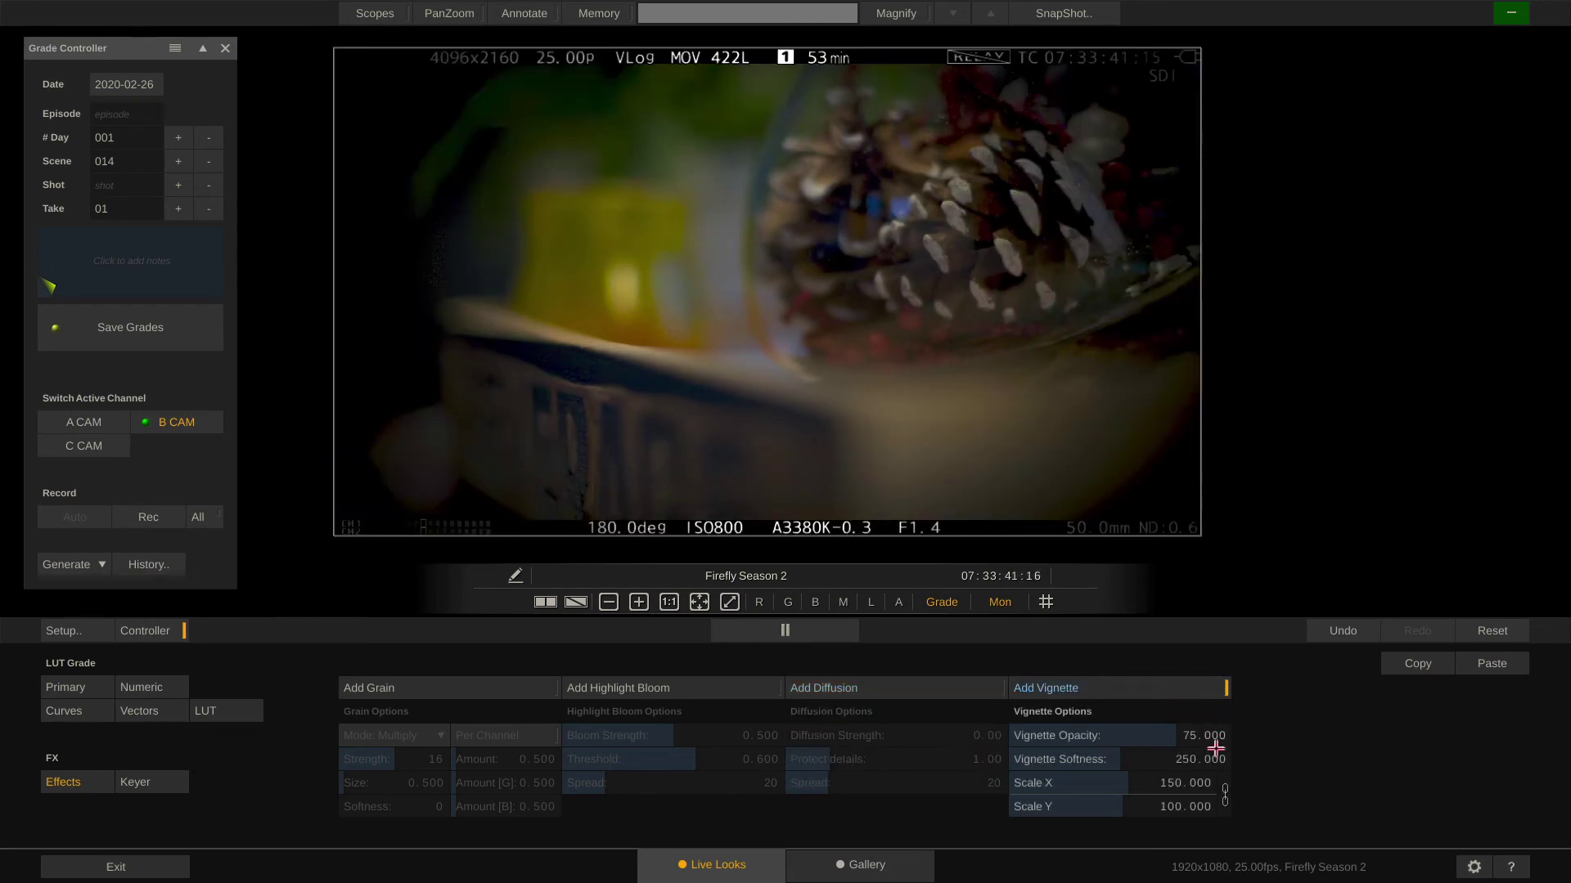
# - Set vignette Scale X to 100 unlinked, relink and nudge it, then turn the vignette off
pyautogui.click(1225, 795)
pyautogui.click(1178, 783)
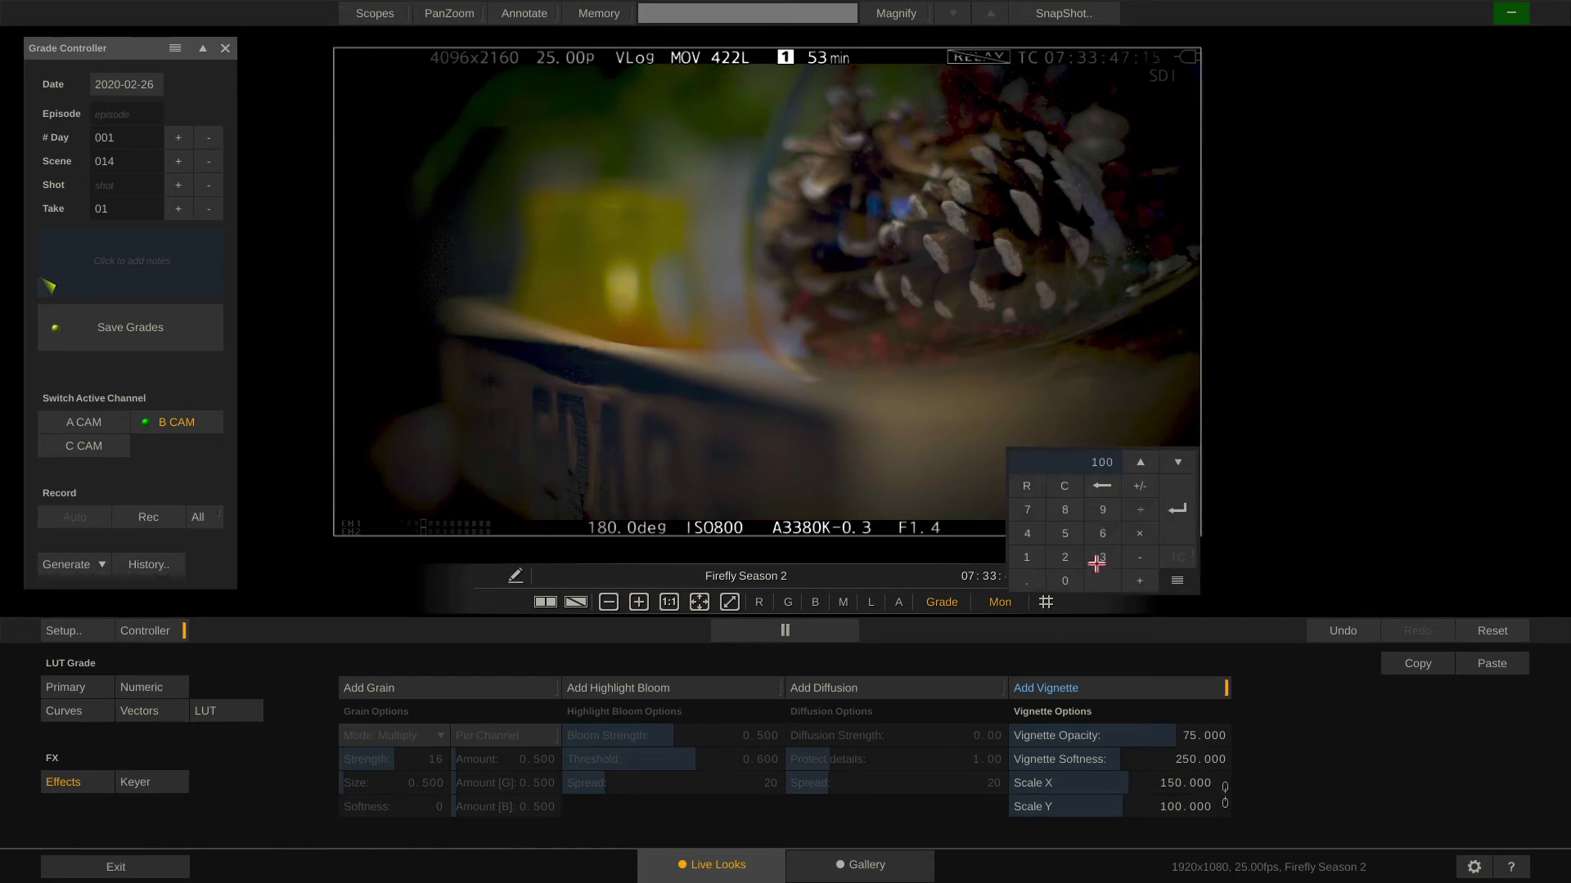
pyautogui.click(1182, 511)
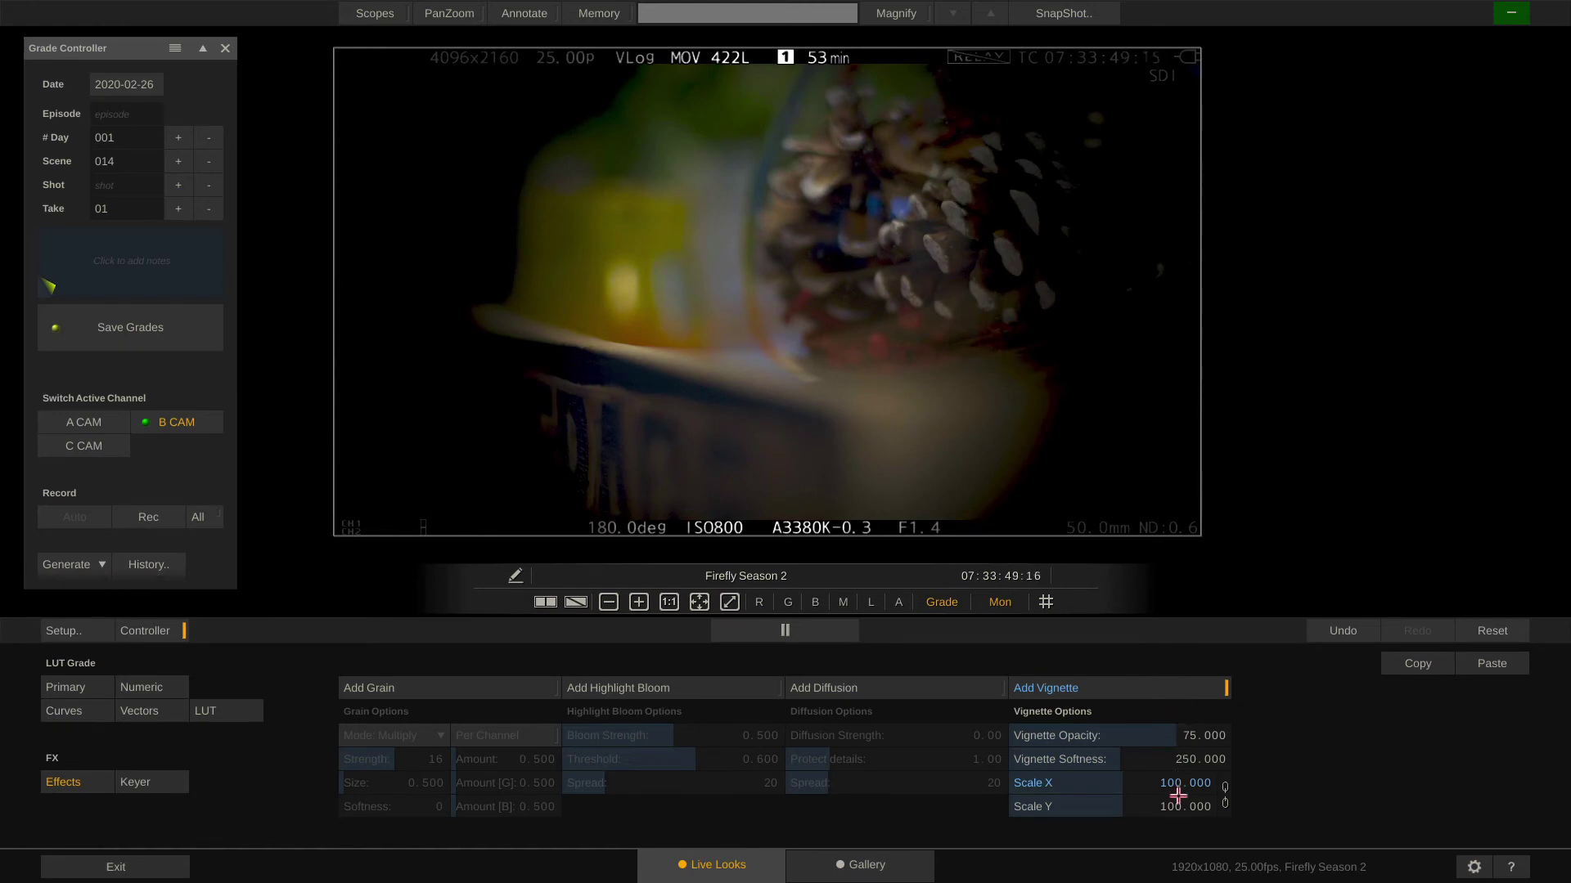
pyautogui.click(1225, 796)
pyautogui.moveTo(1174, 781); pyautogui.dragTo(1199, 810)
pyautogui.click(1114, 692)
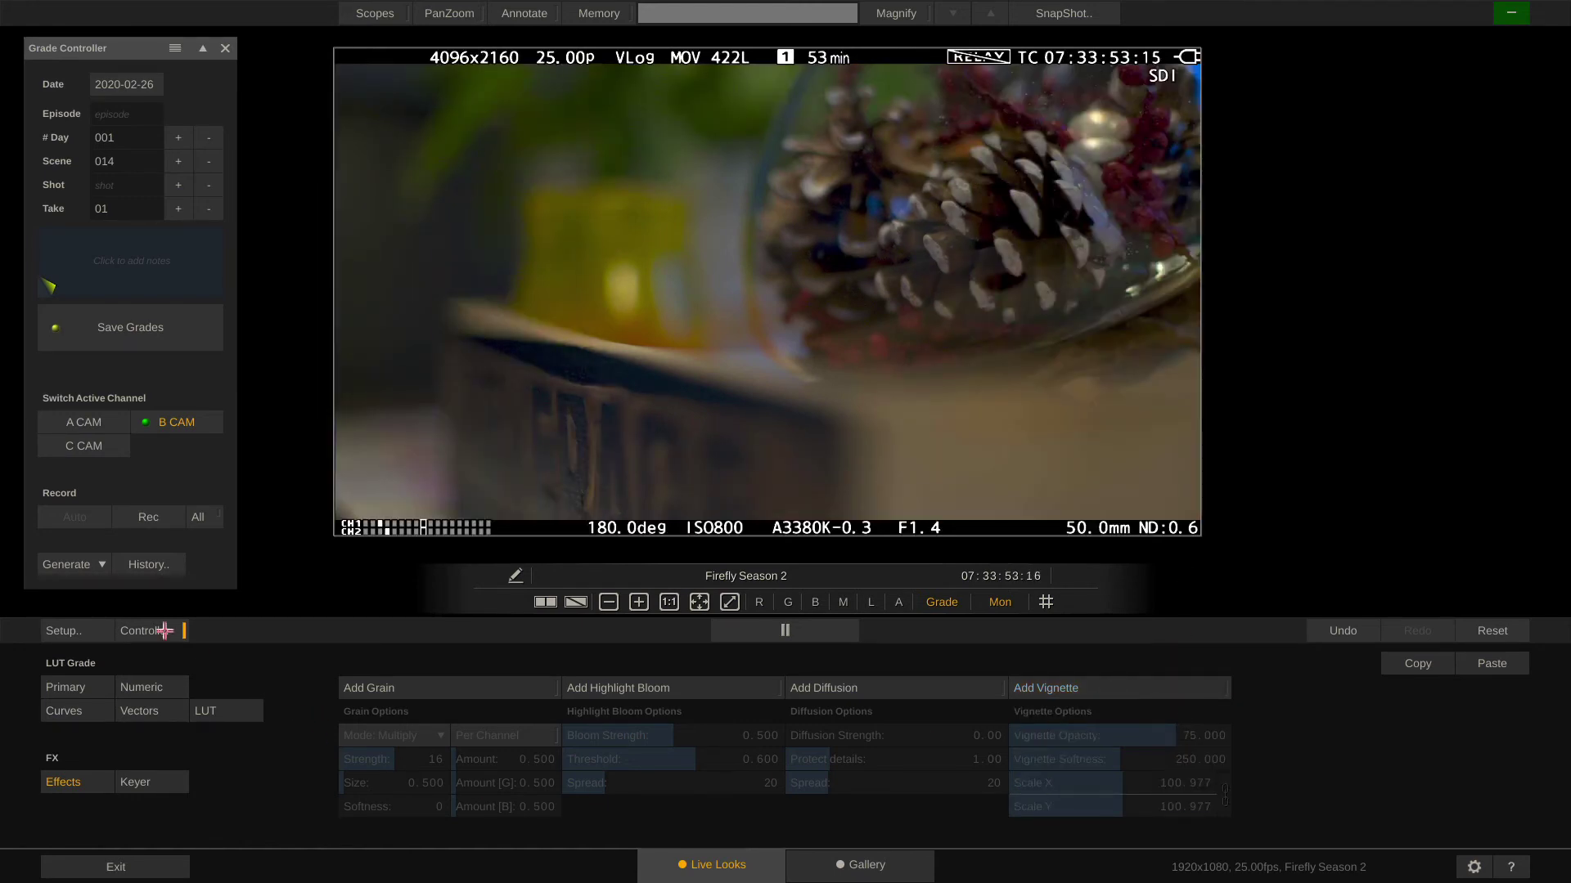
# - Switch to C CAM and key the witch onto the Construct 5.Output forest background
pyautogui.click(78, 446)
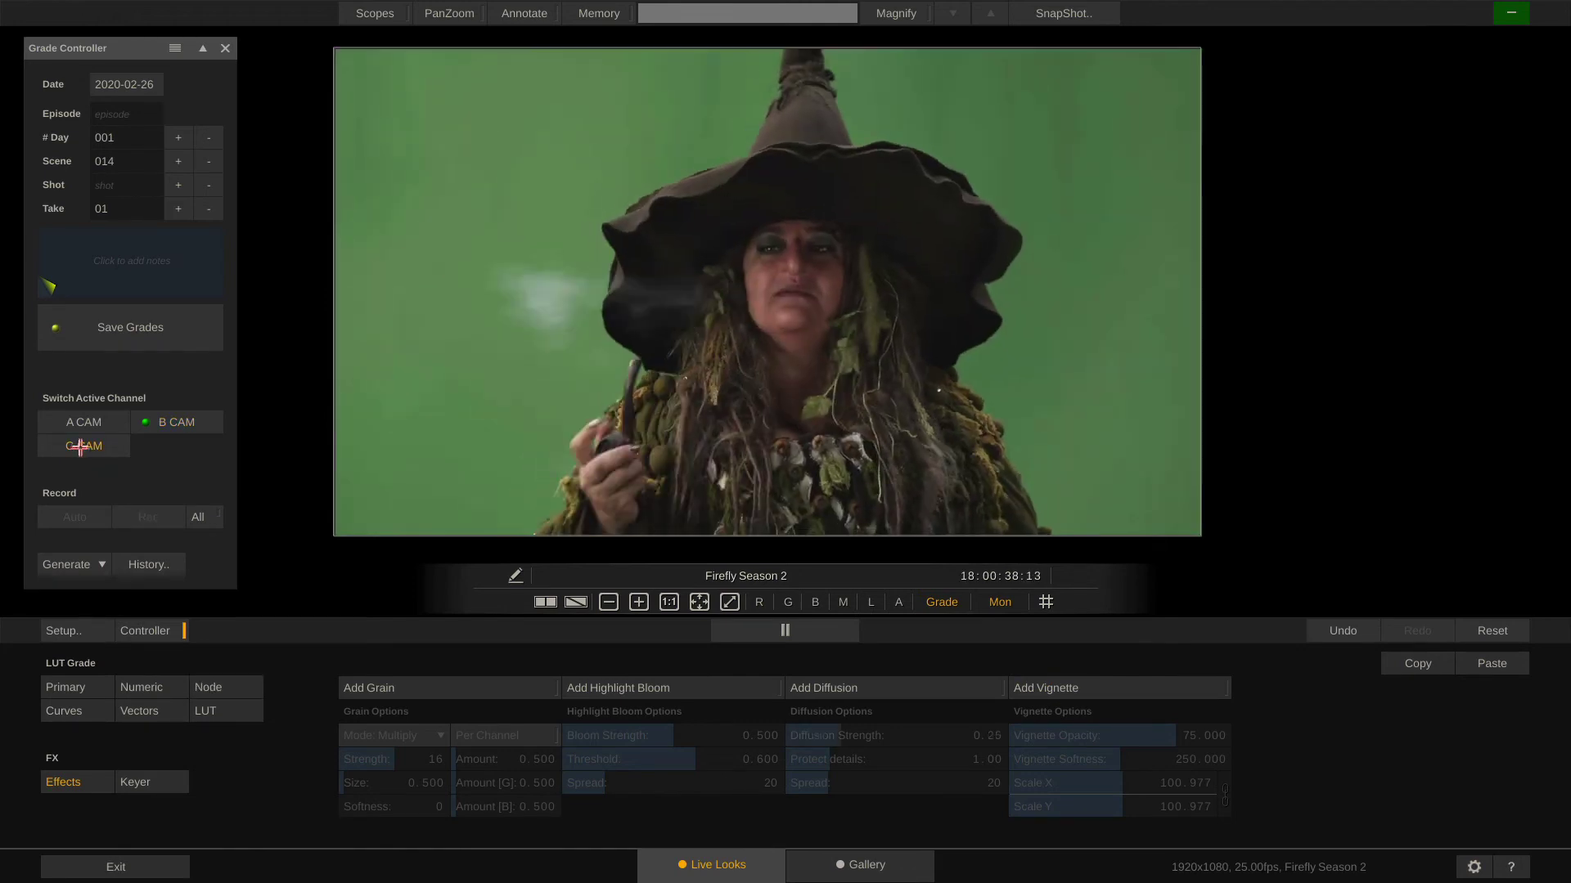
pyautogui.click(151, 783)
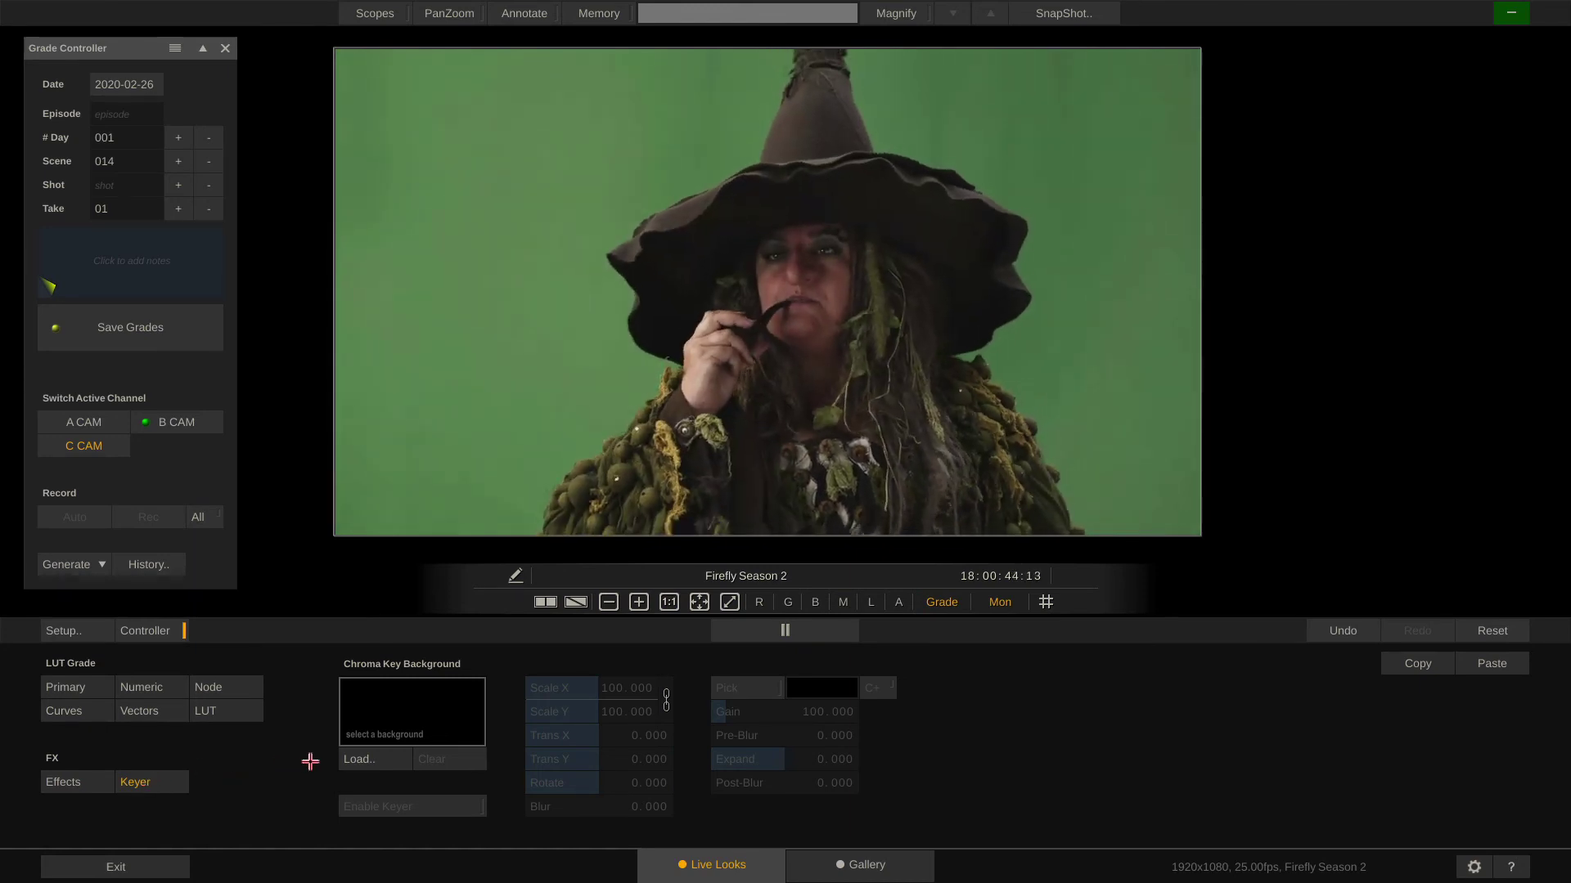
pyautogui.click(374, 761)
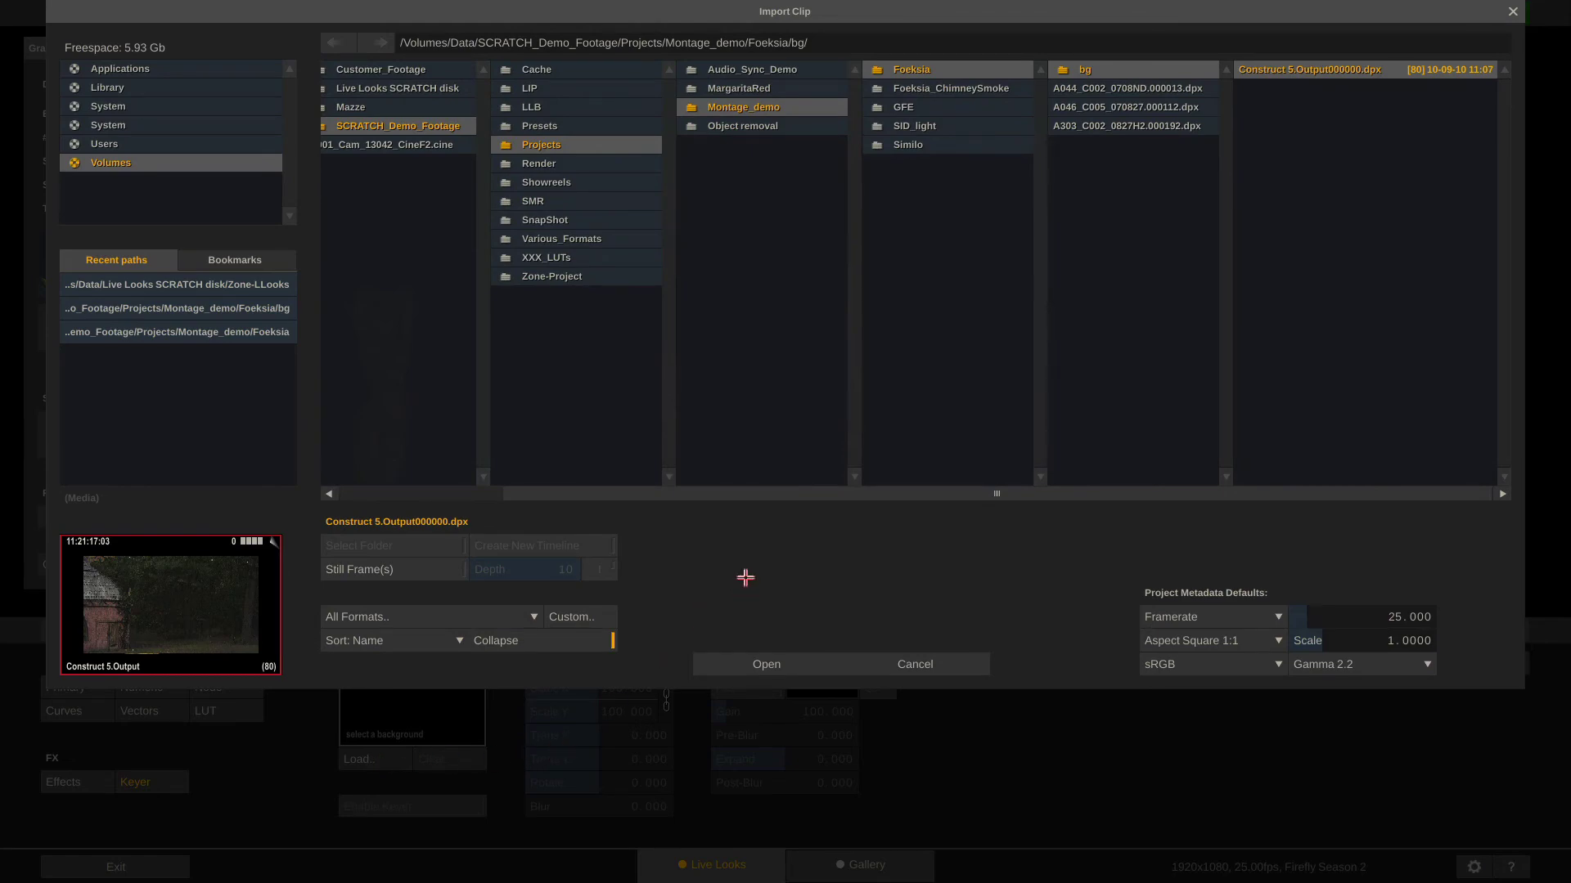
pyautogui.click(755, 664)
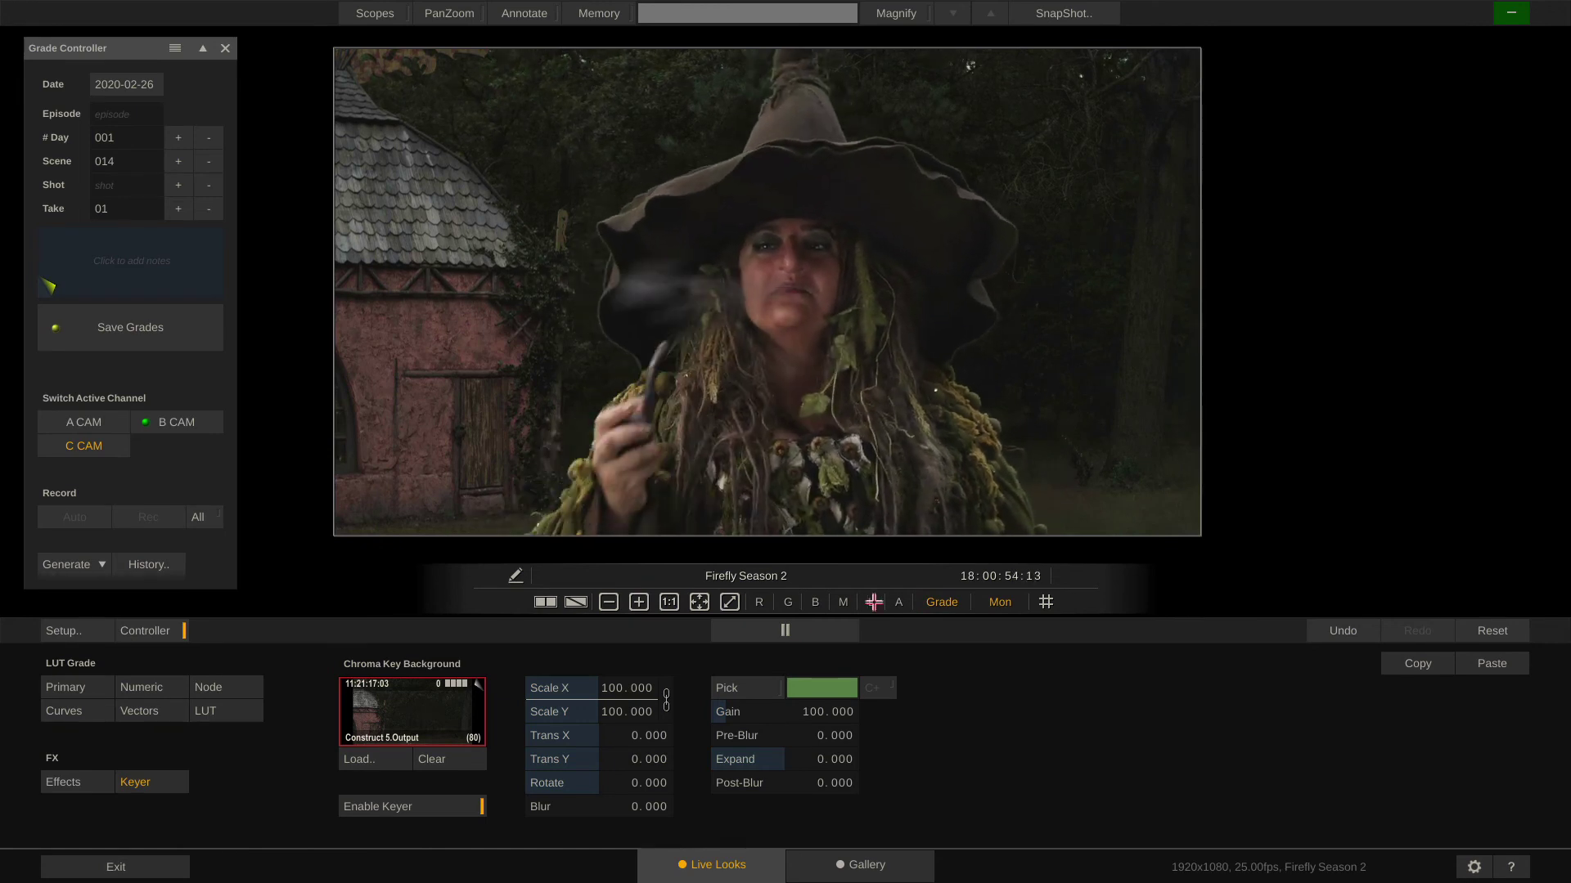
pyautogui.press('a')
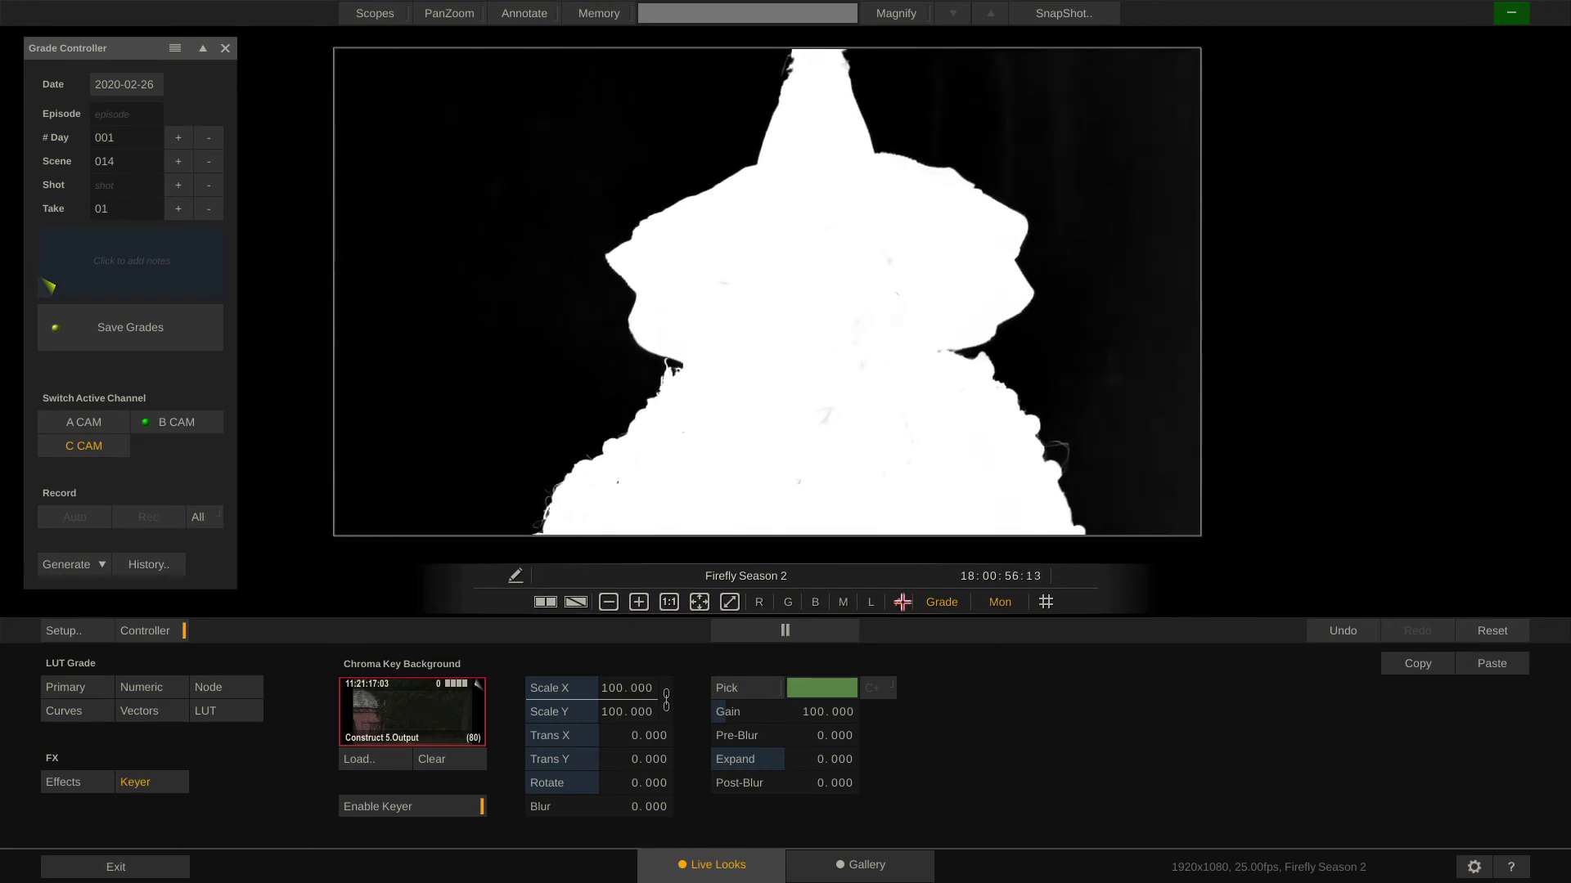
pyautogui.press('a')
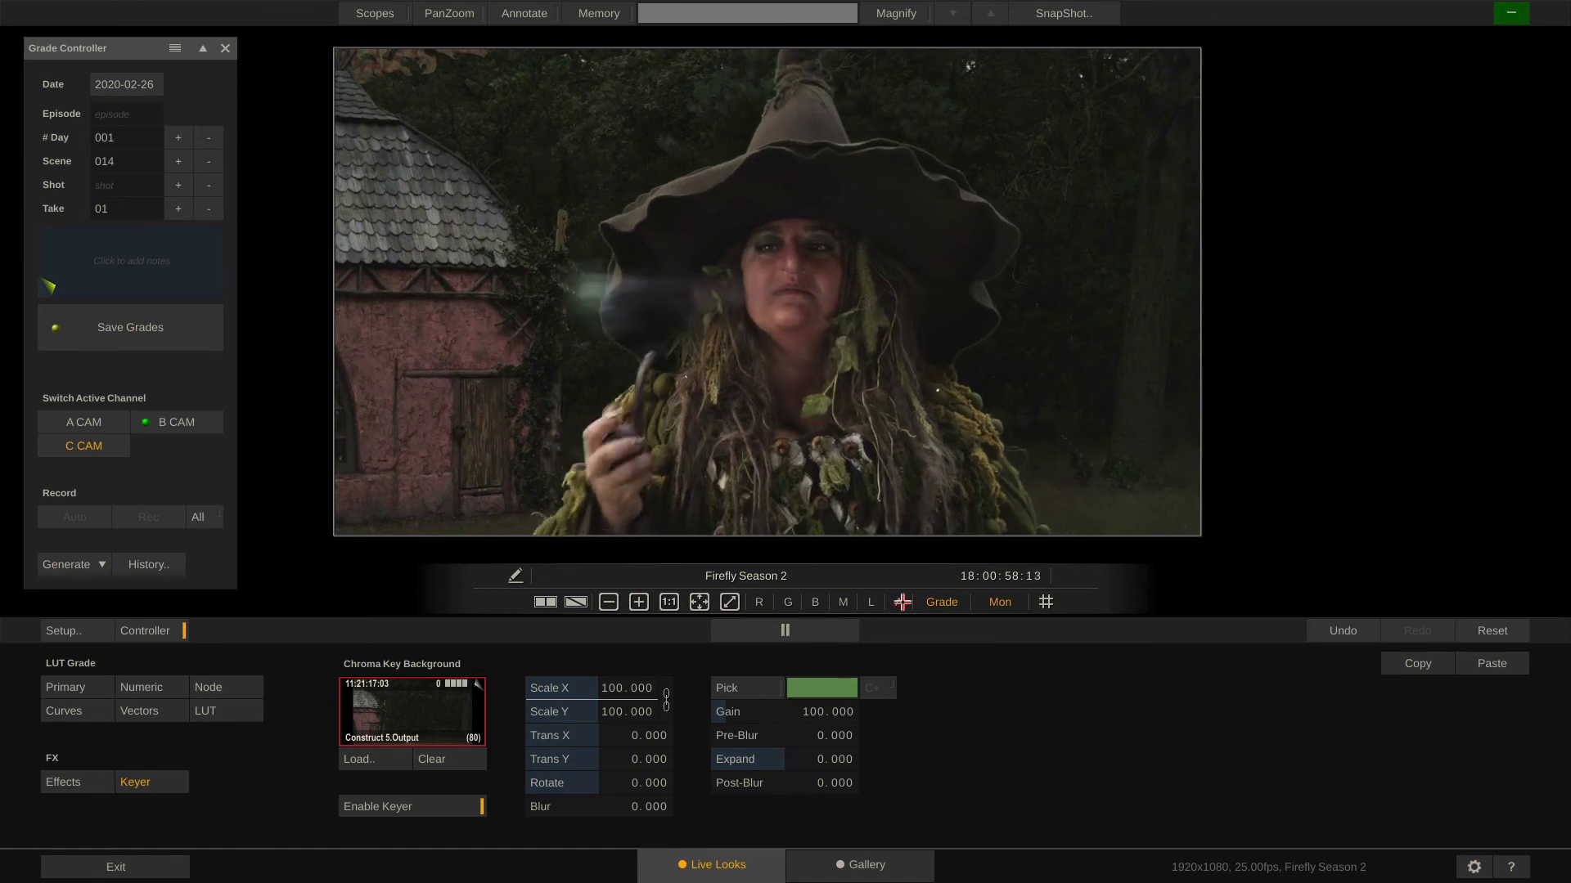
pyautogui.click(751, 689)
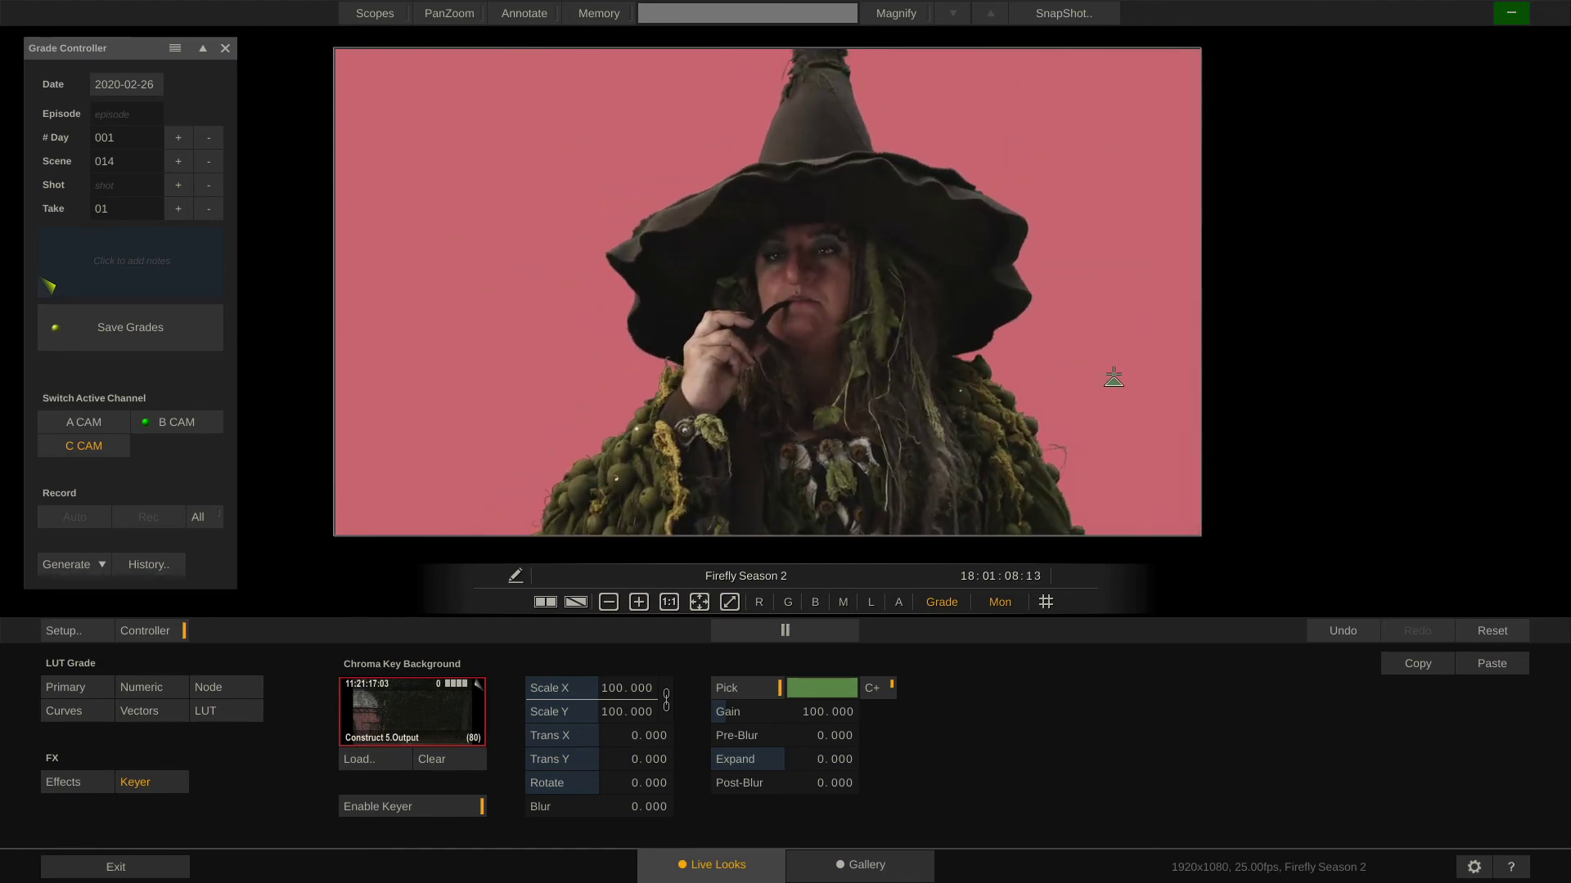
pyautogui.click(744, 689)
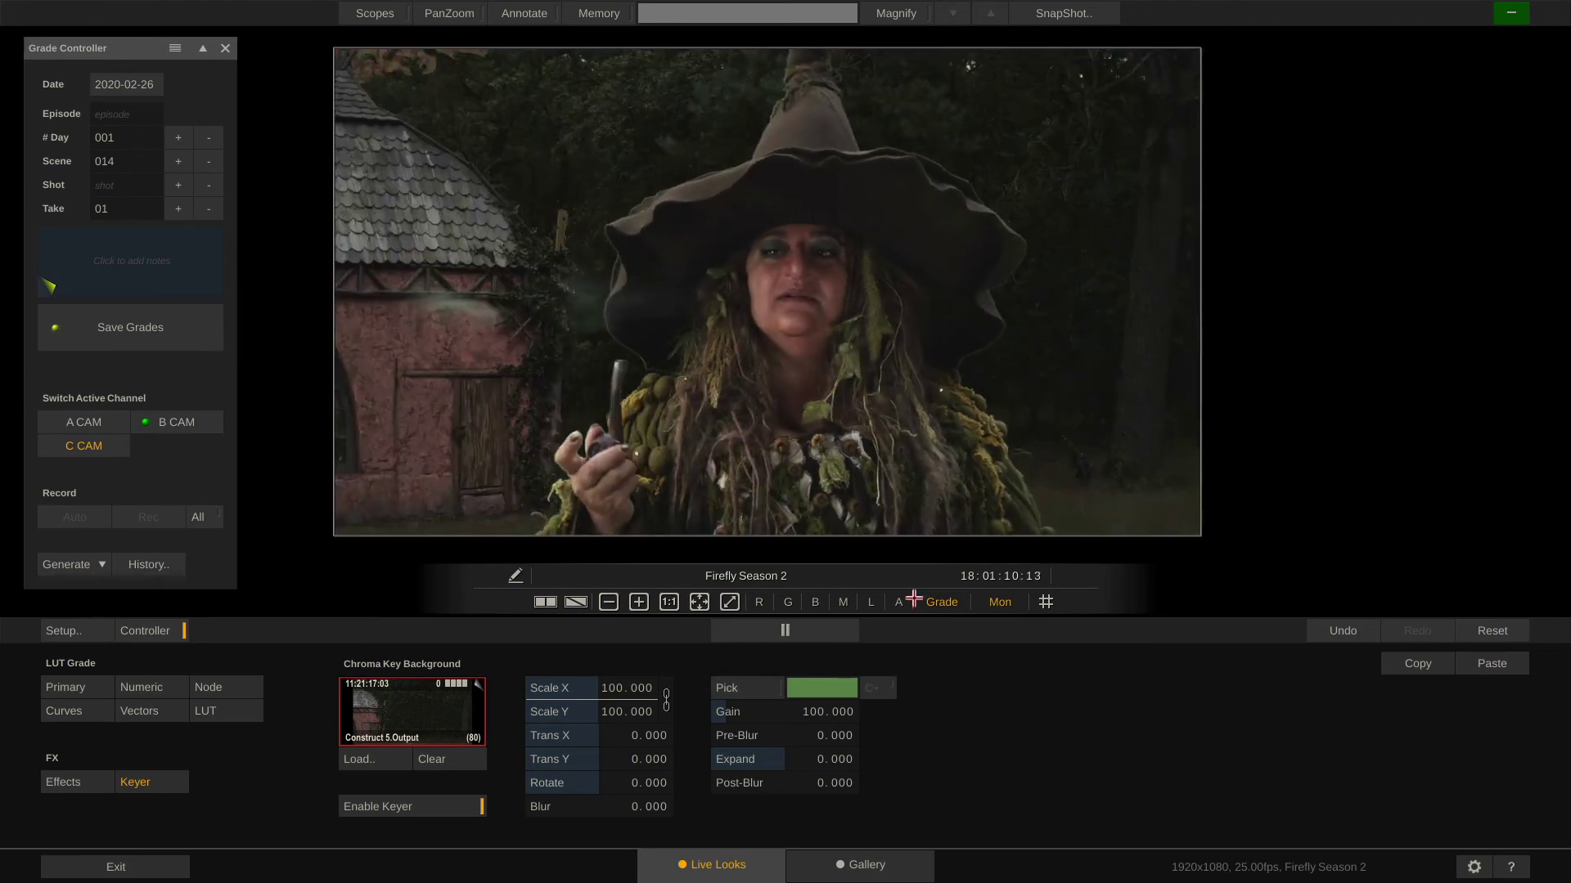
pyautogui.press('m')
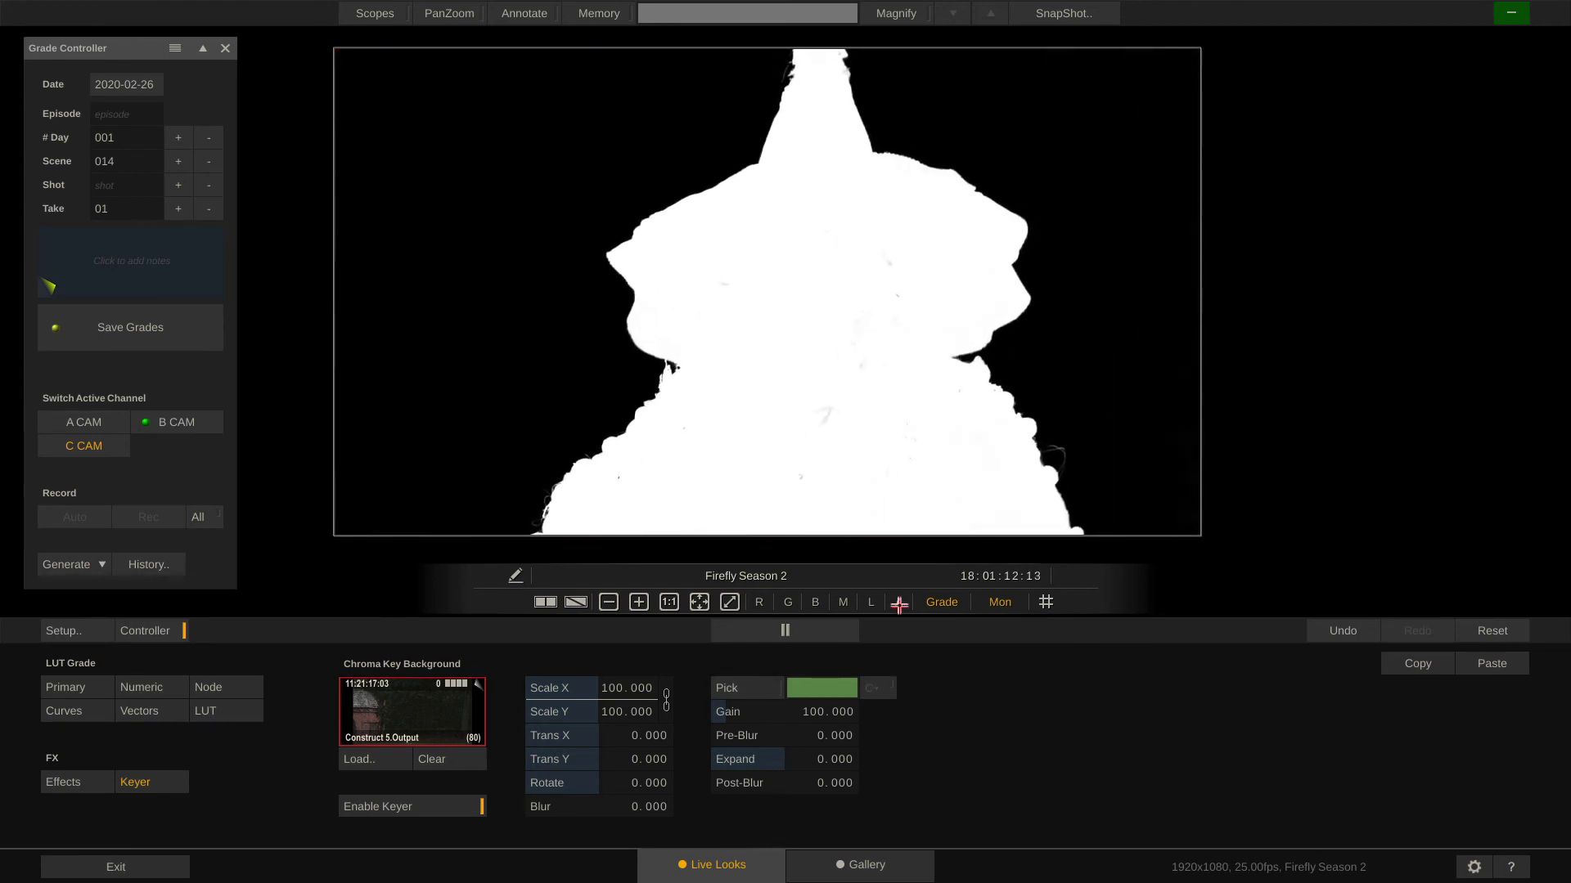
pyautogui.press('m')
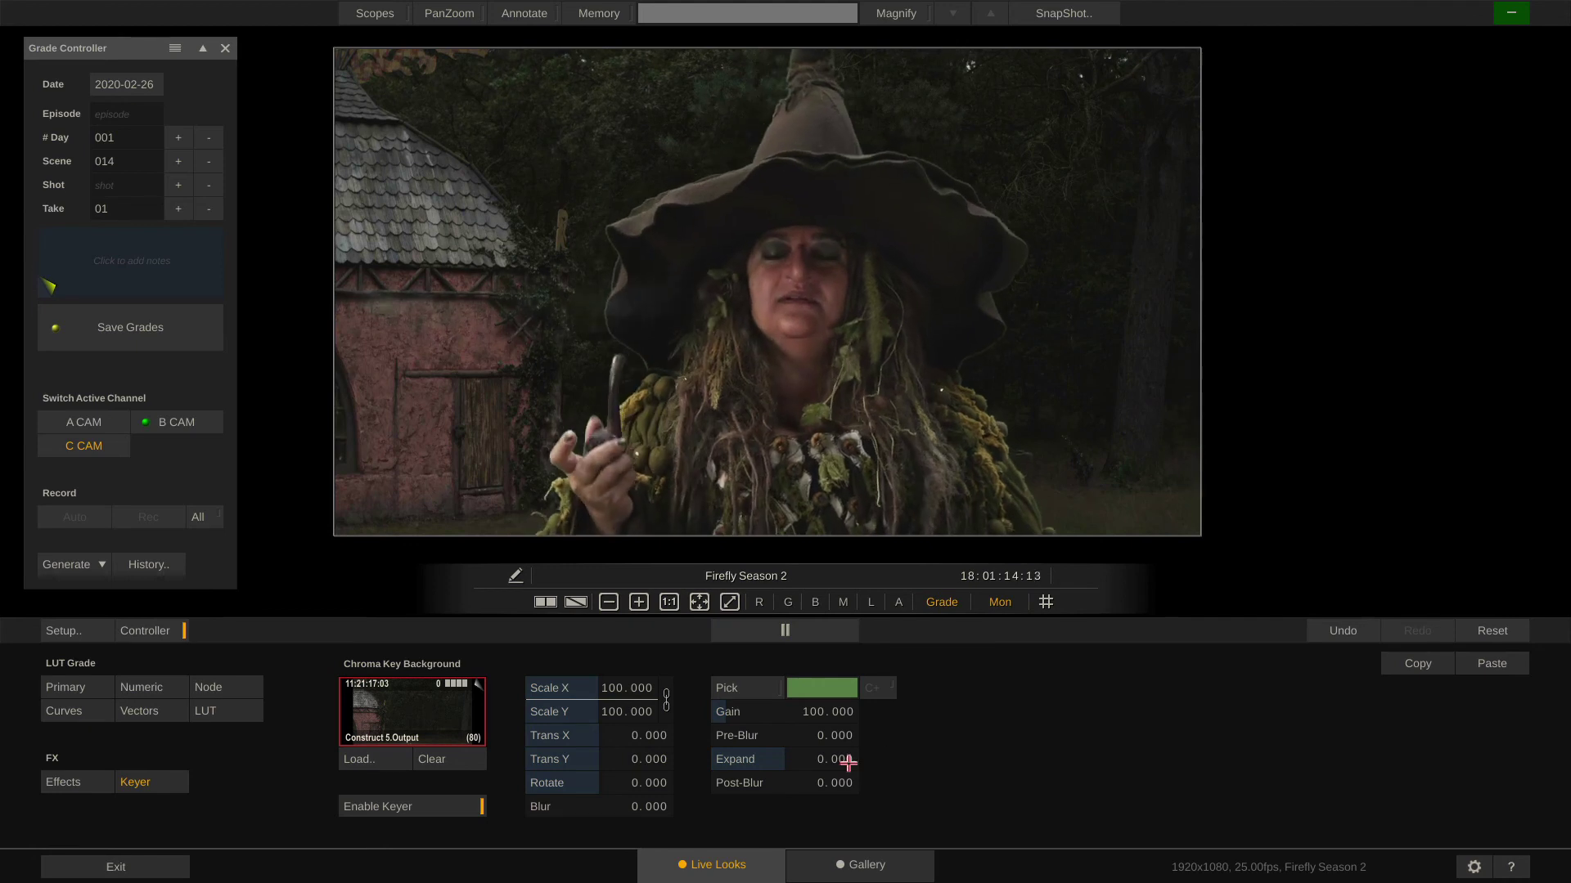
# - Expand the key to 1.482 and set the forest background to scale 143.023, Trans X 630.345, blur 31.919
pyautogui.moveTo(832, 759)
pyautogui.mouseDown()
pyautogui.moveTo(823, 792)
pyautogui.moveTo(822, 724)
pyautogui.moveTo(822, 784)
pyautogui.moveTo(842, 736)
pyautogui.moveTo(862, 757)
pyautogui.mouseUp()
pyautogui.moveTo(632, 688); pyautogui.dragTo(651, 743)
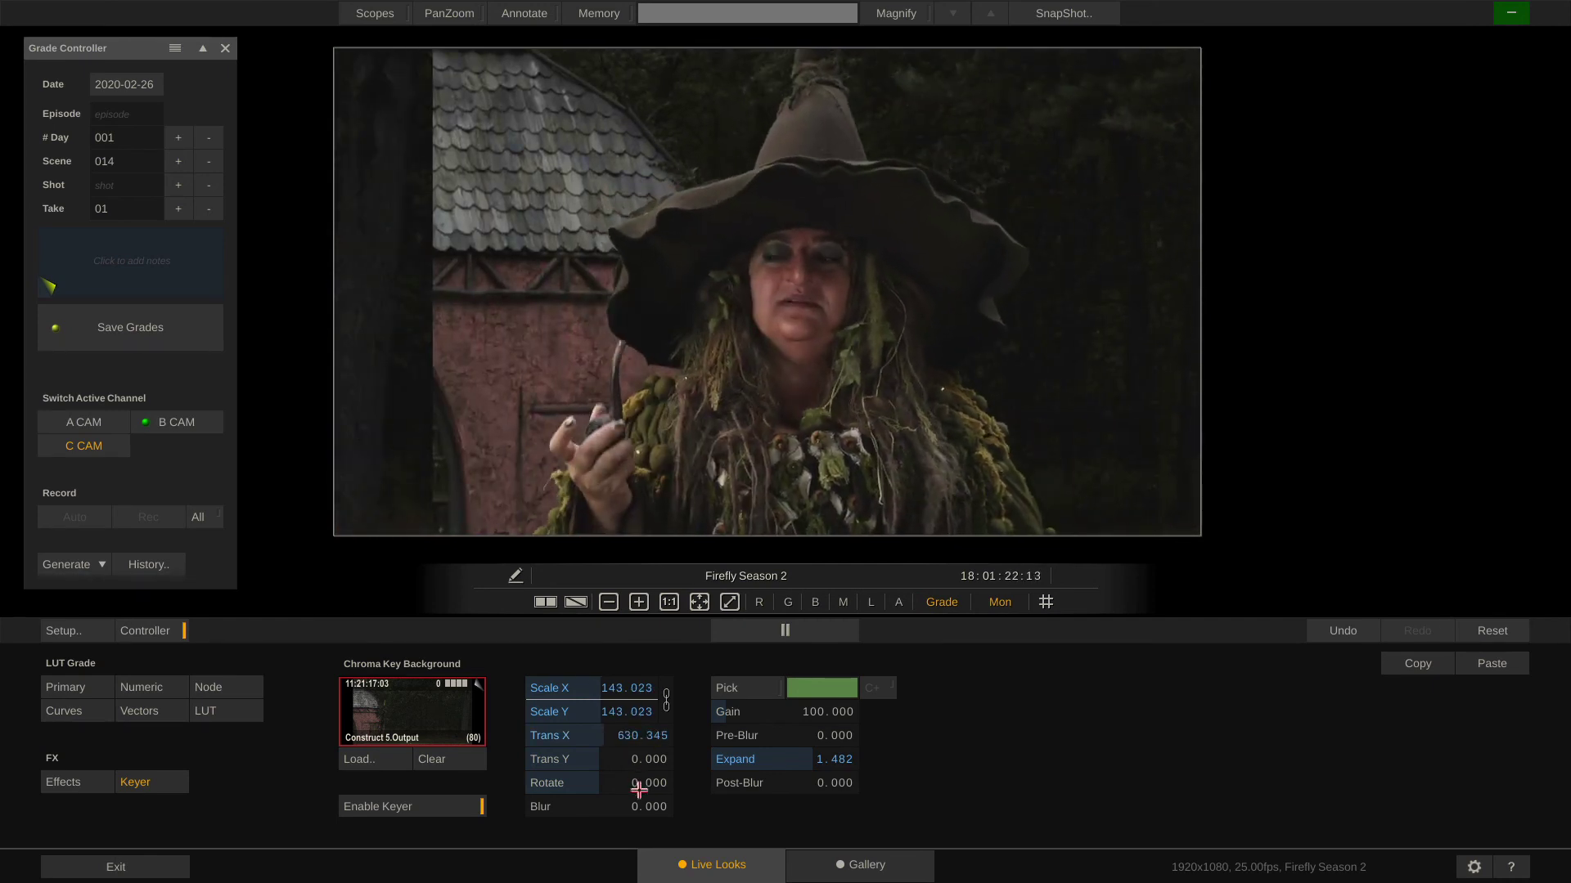
pyautogui.moveTo(646, 808)
pyautogui.mouseDown()
pyautogui.moveTo(655, 821)
pyautogui.moveTo(634, 787)
pyautogui.mouseUp()
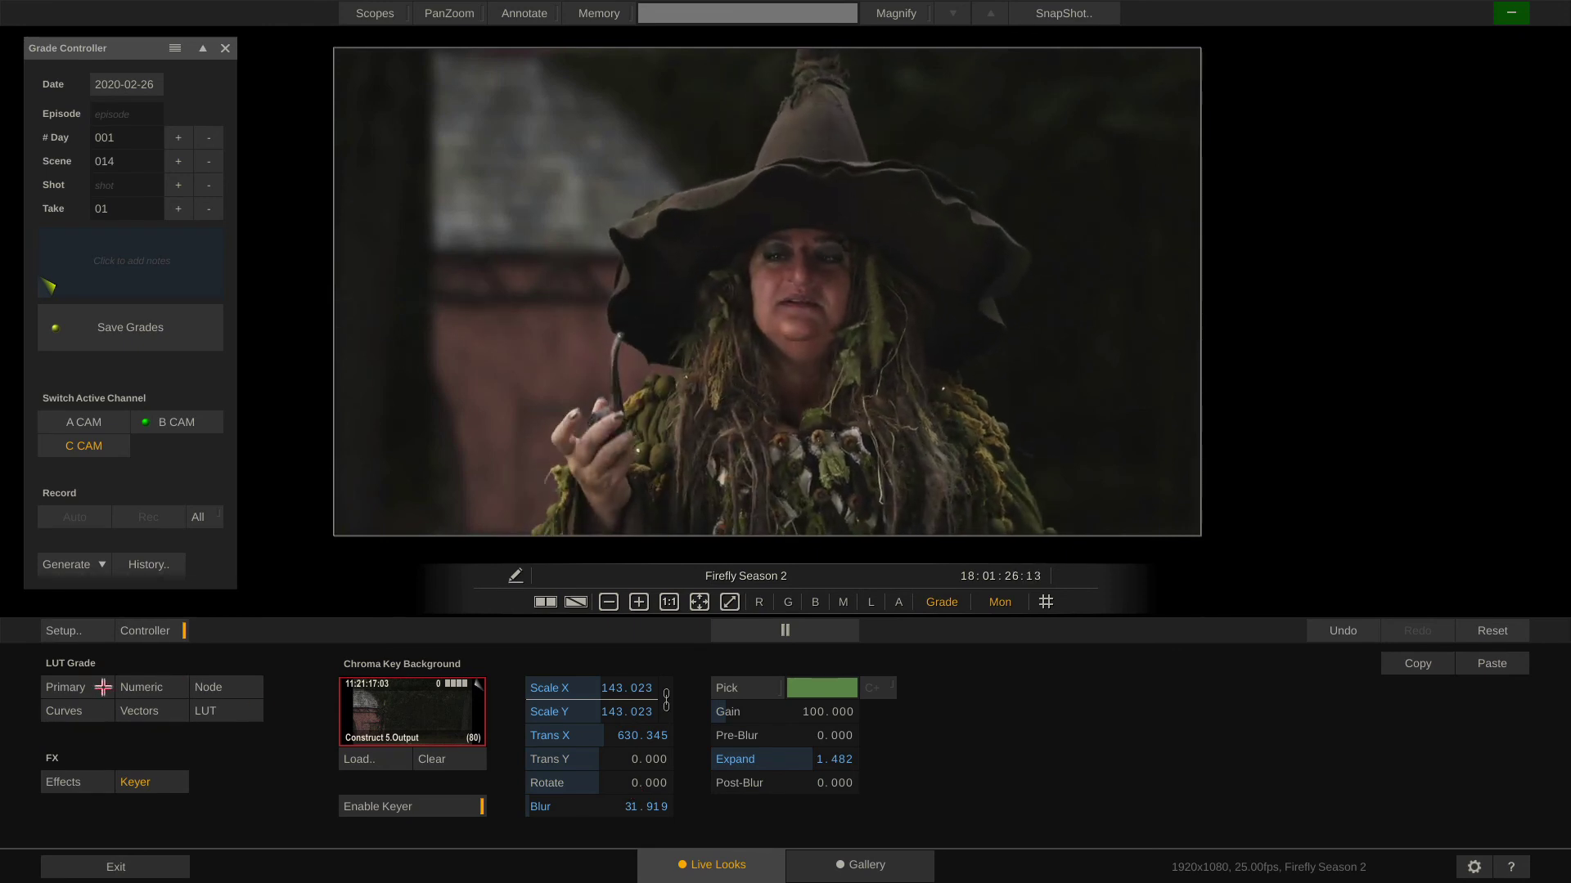
pyautogui.click(71, 687)
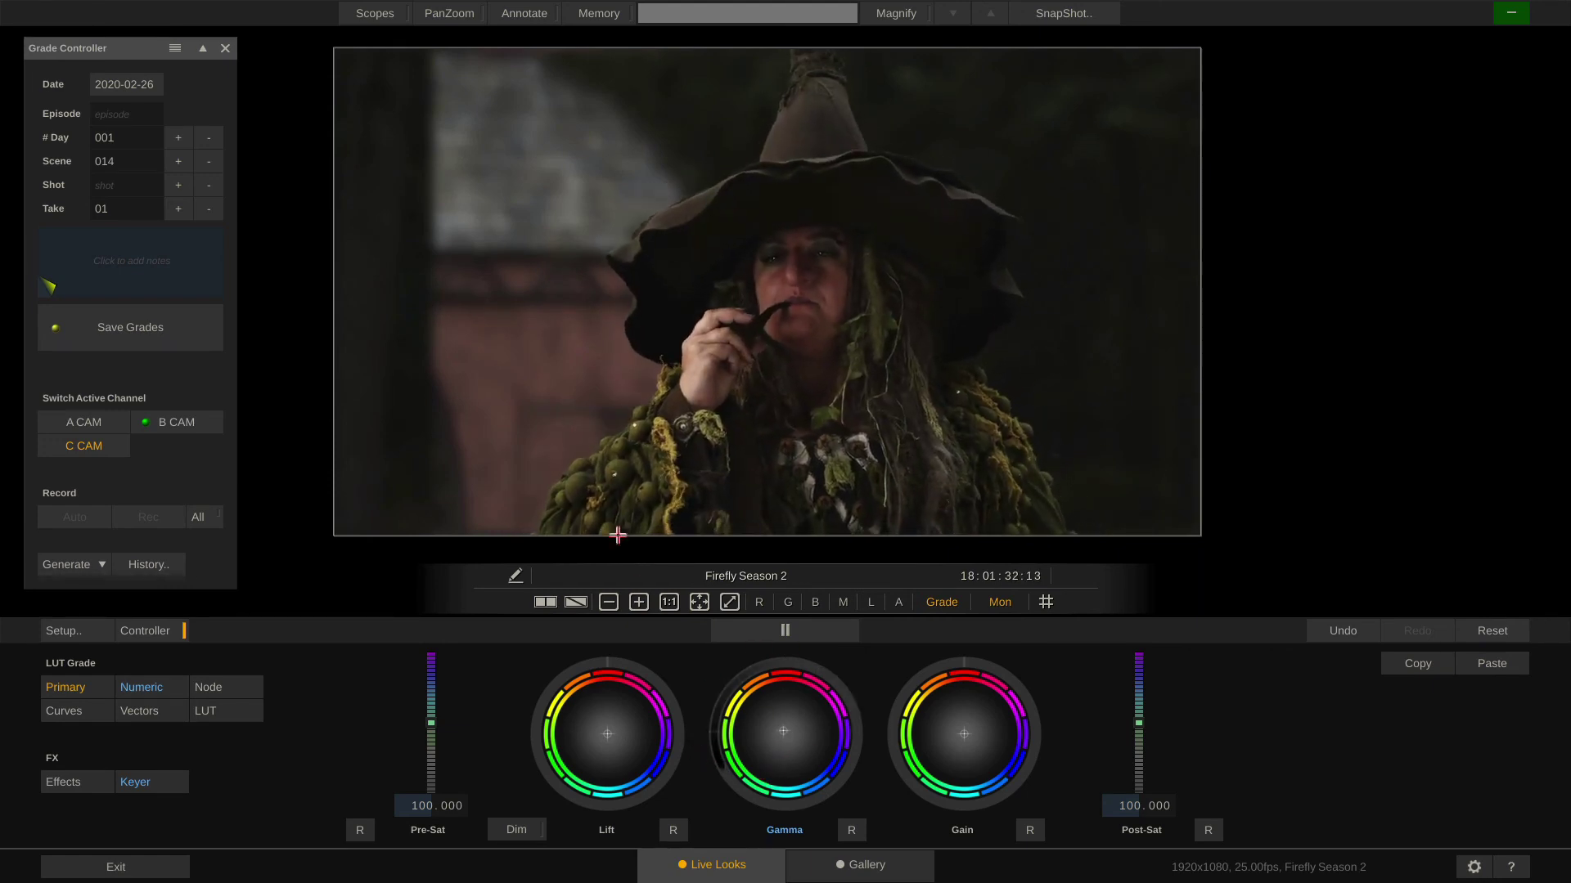
# - Nudge the Gamma wheel balance slightly up and to the left
pyautogui.moveTo(806, 701); pyautogui.dragTo(483, 507)
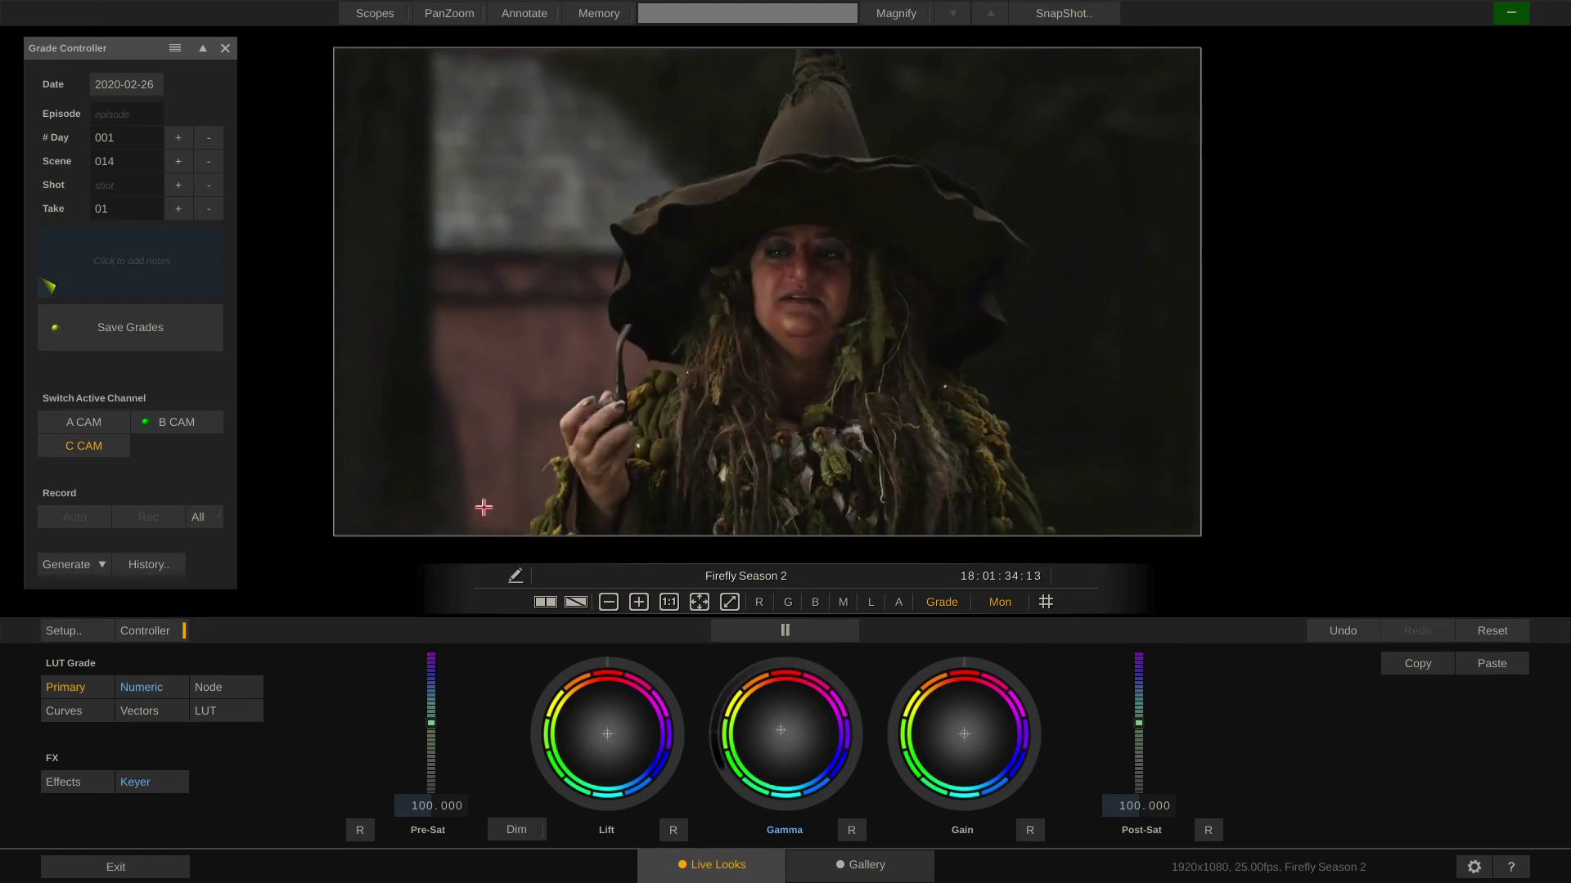
pyautogui.moveTo(700, 697); pyautogui.dragTo(581, 536)
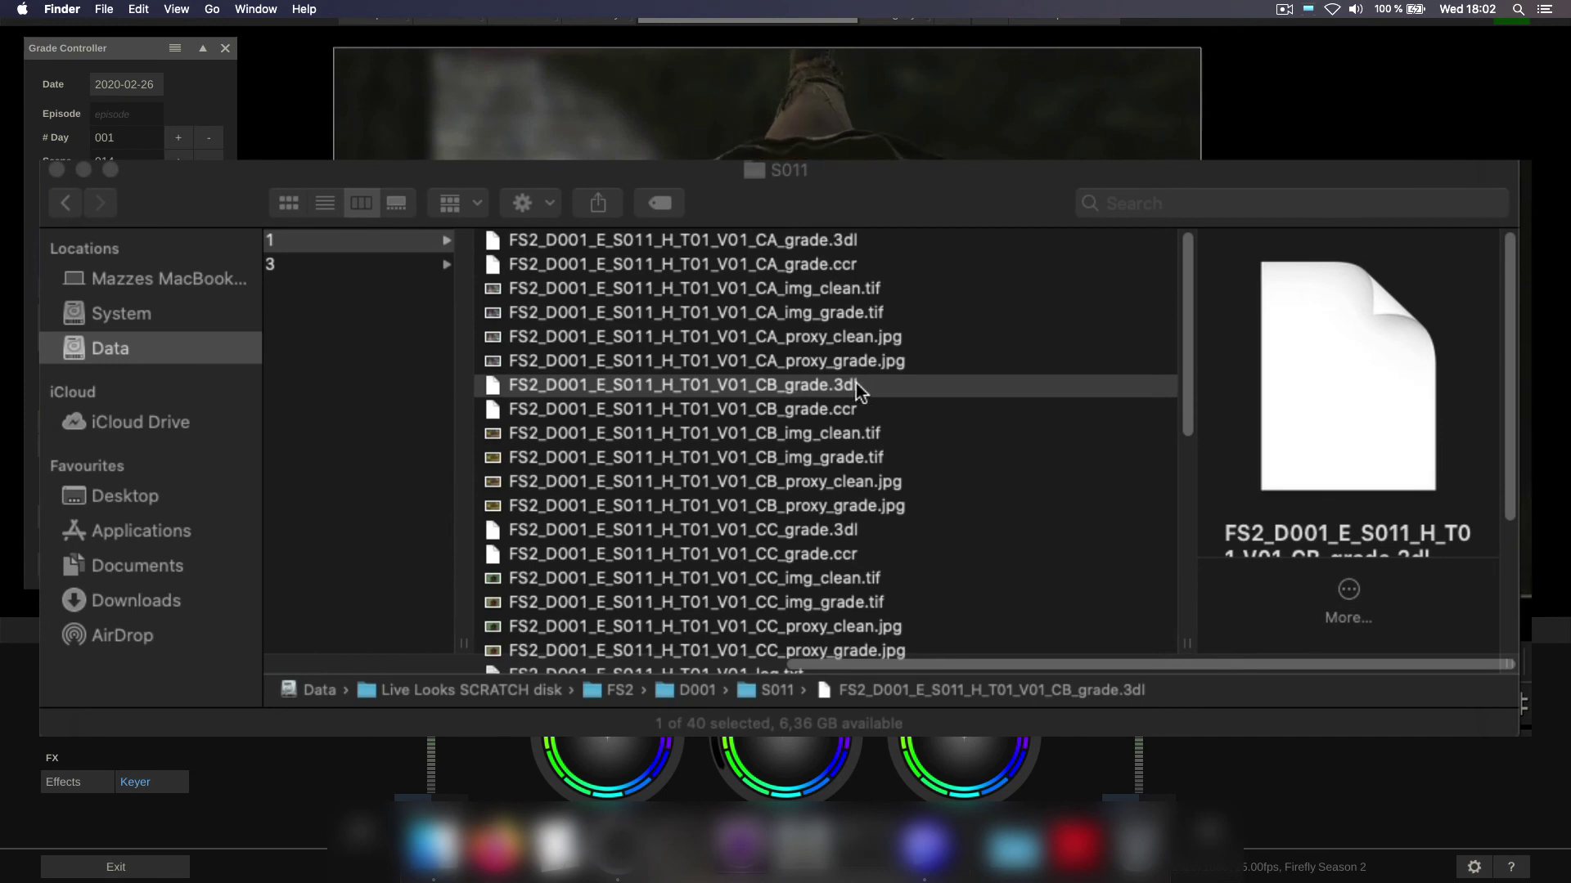
# - Select the CB camera's .3dl and .ccr grade files in the S011 folder
pyautogui.click(828, 412)
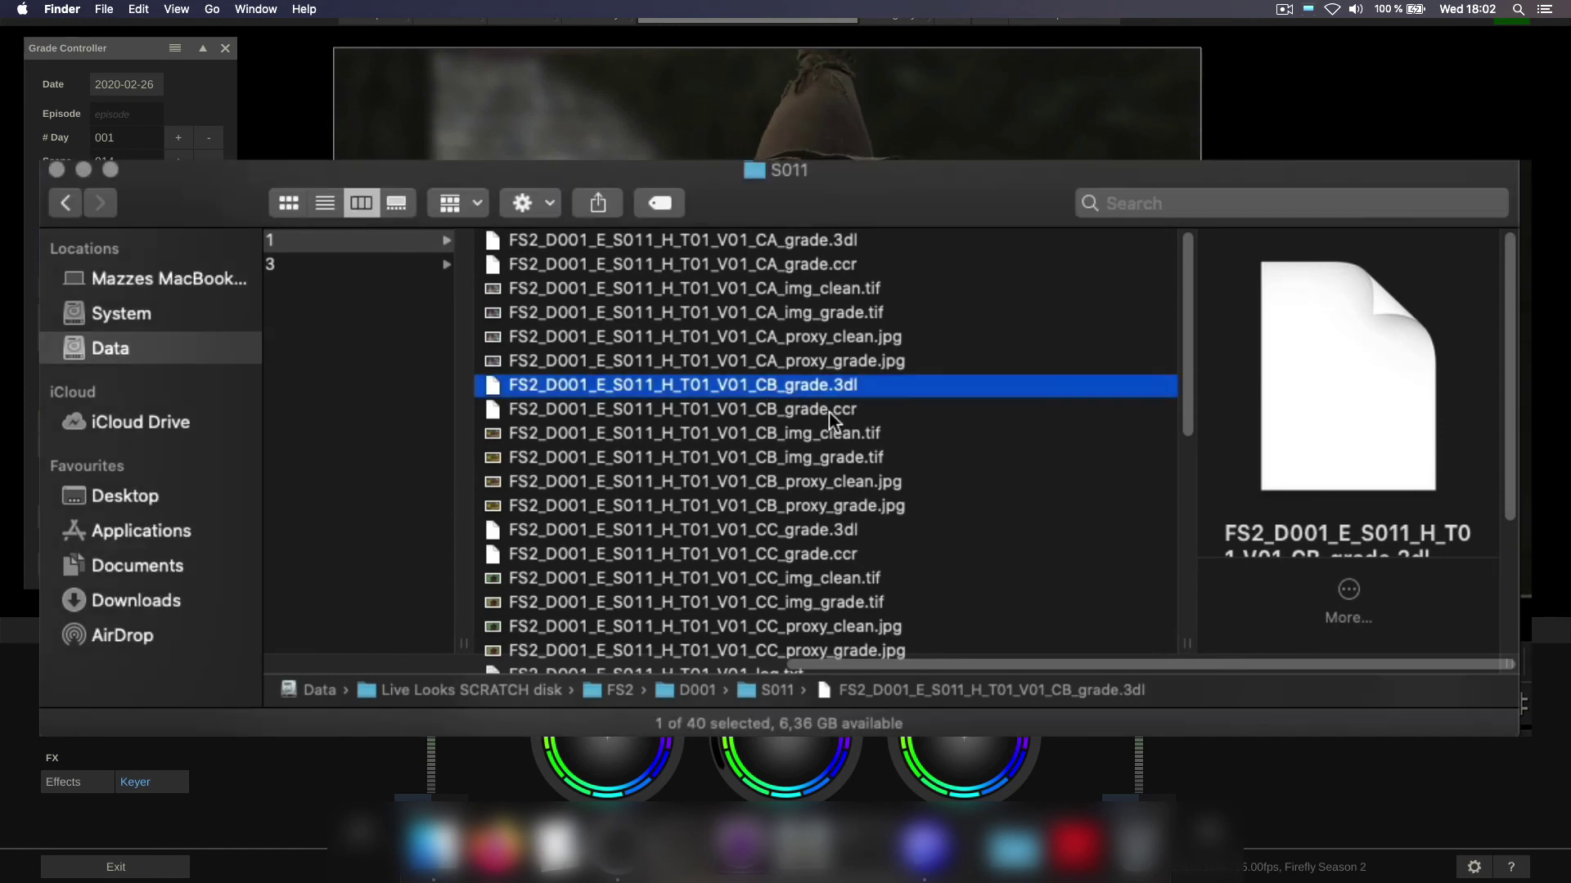
pyautogui.click(828, 412)
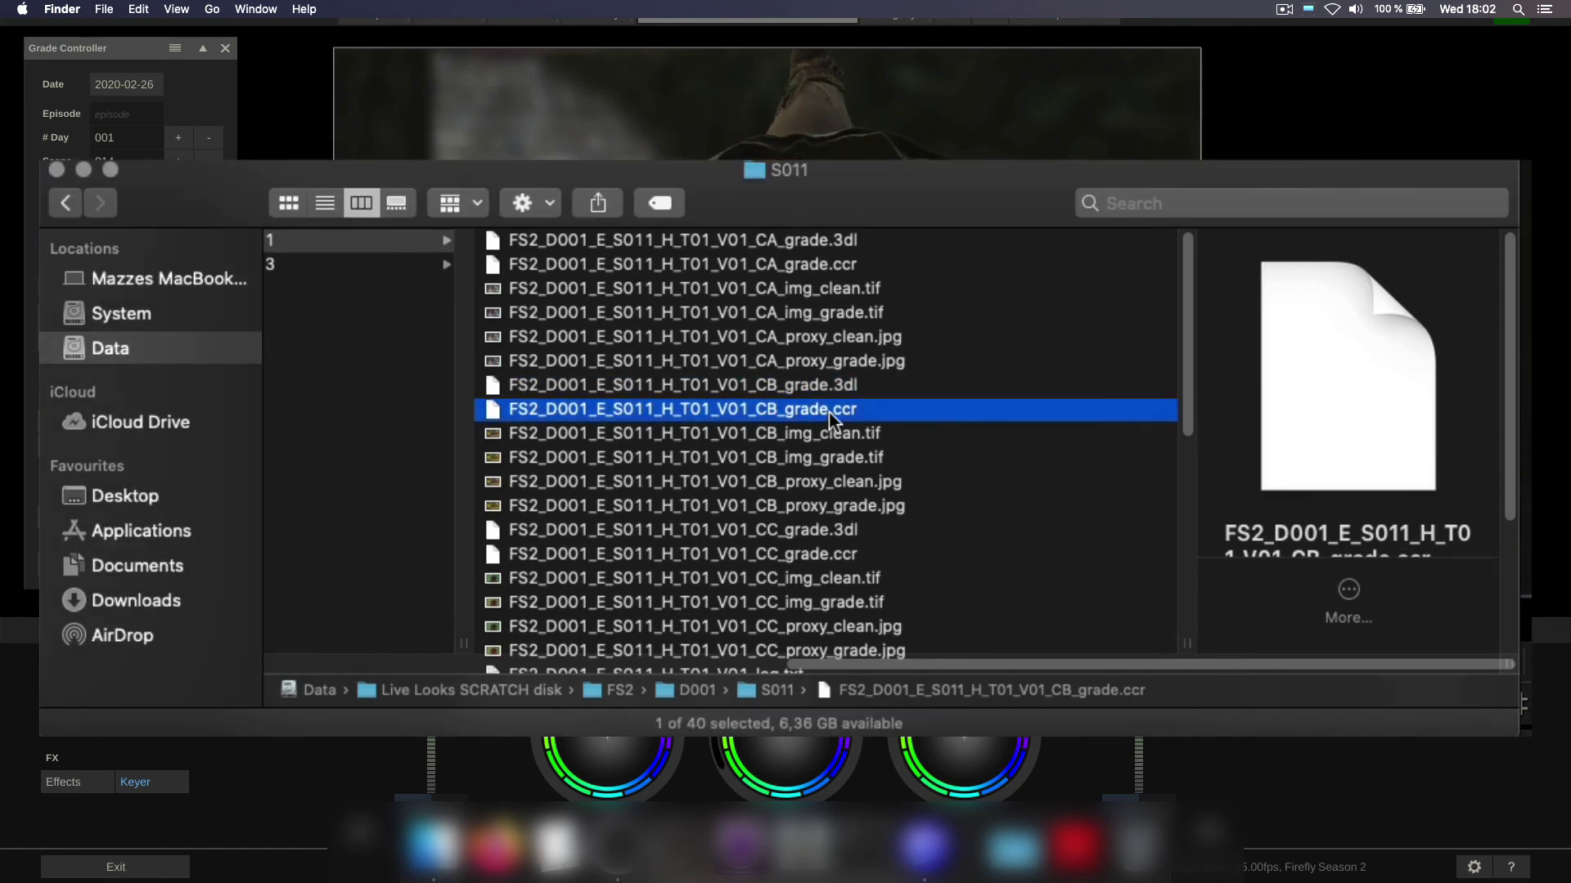